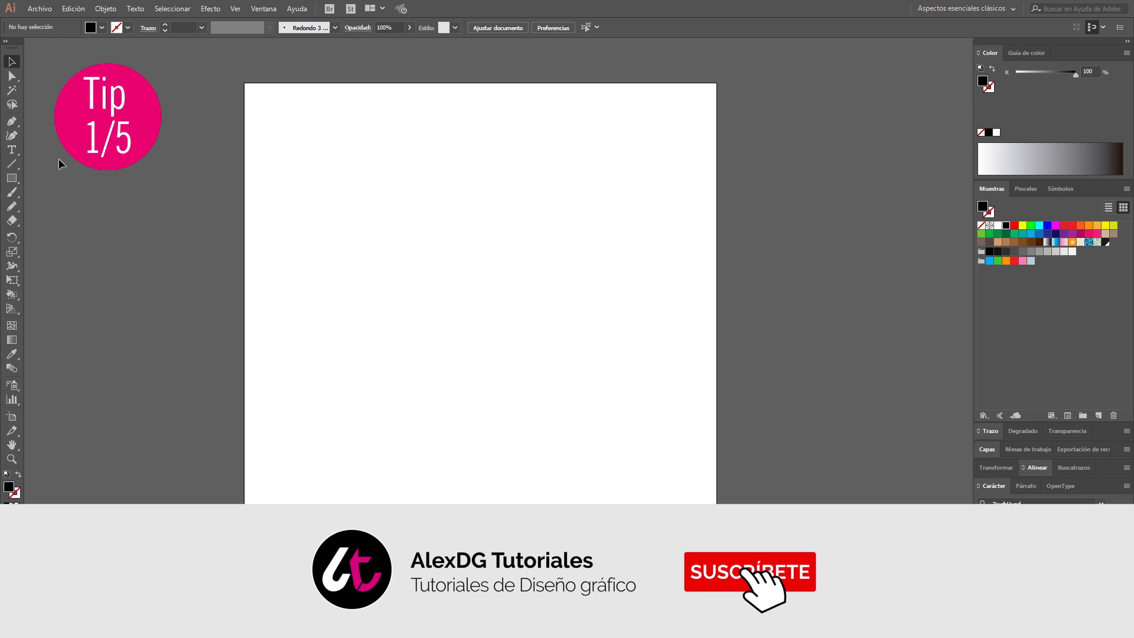
Step: Activate the Type tool on the blank square artboard
left_click(13, 150)
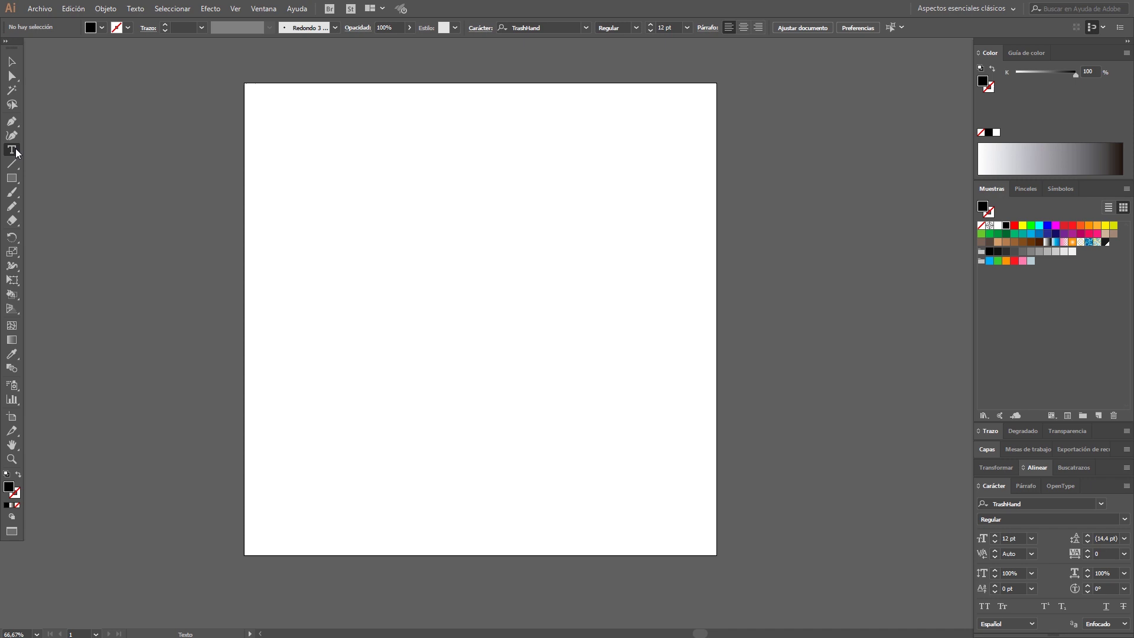
Step: Type the title 'ALEXDG TUTORIALES' as point text near the artboard's top-left
key("t")
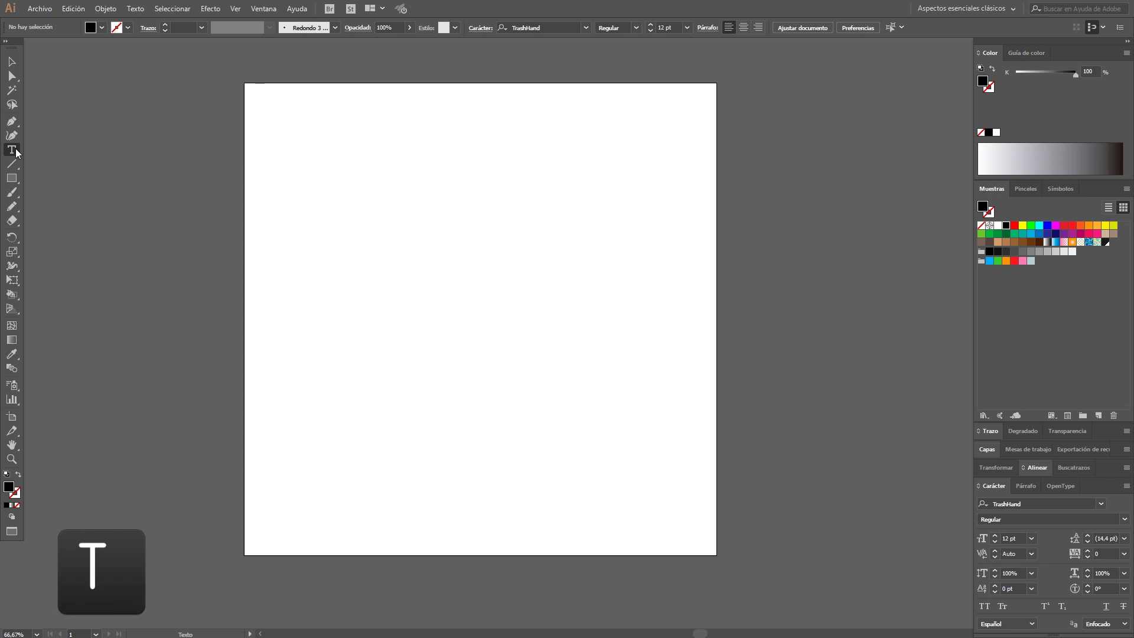
left_click(12, 149)
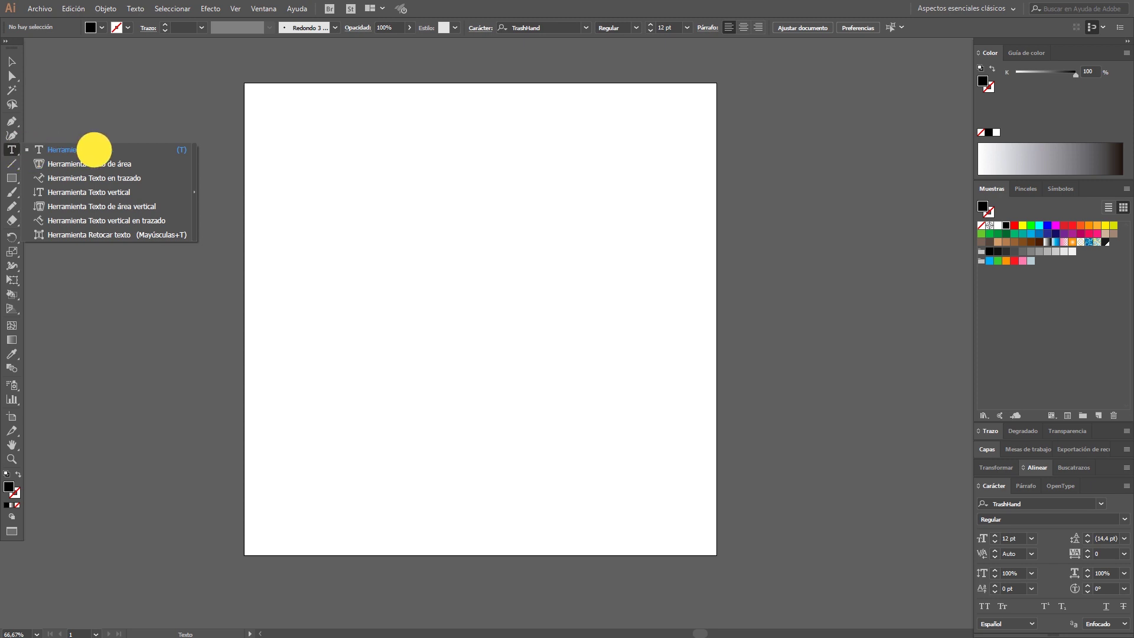
left_click(86, 151)
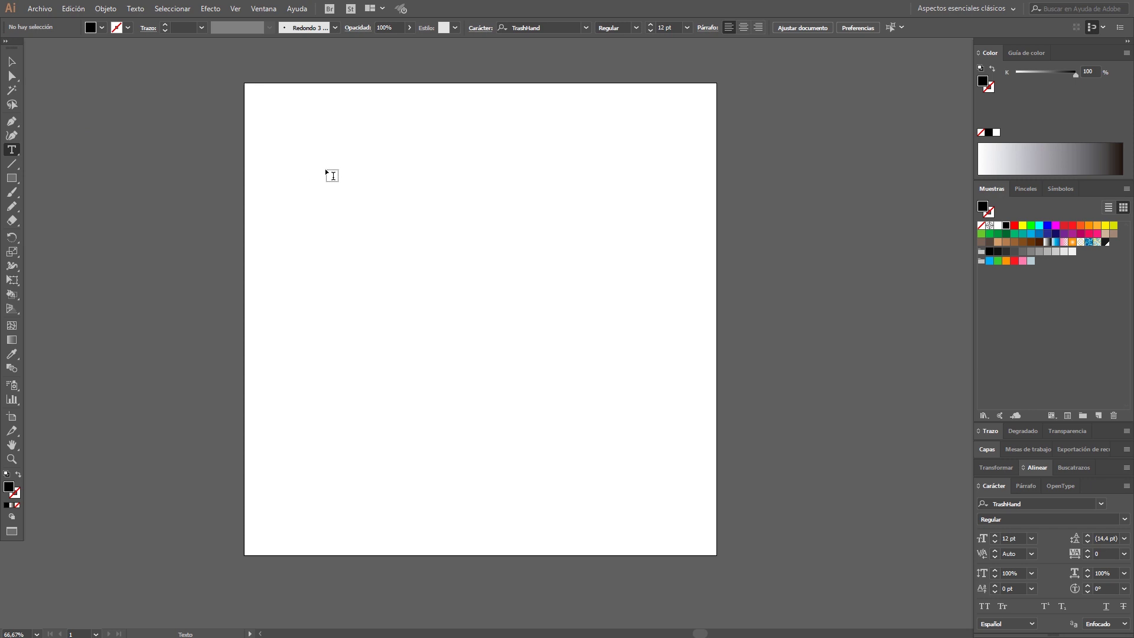
left_click(294, 169)
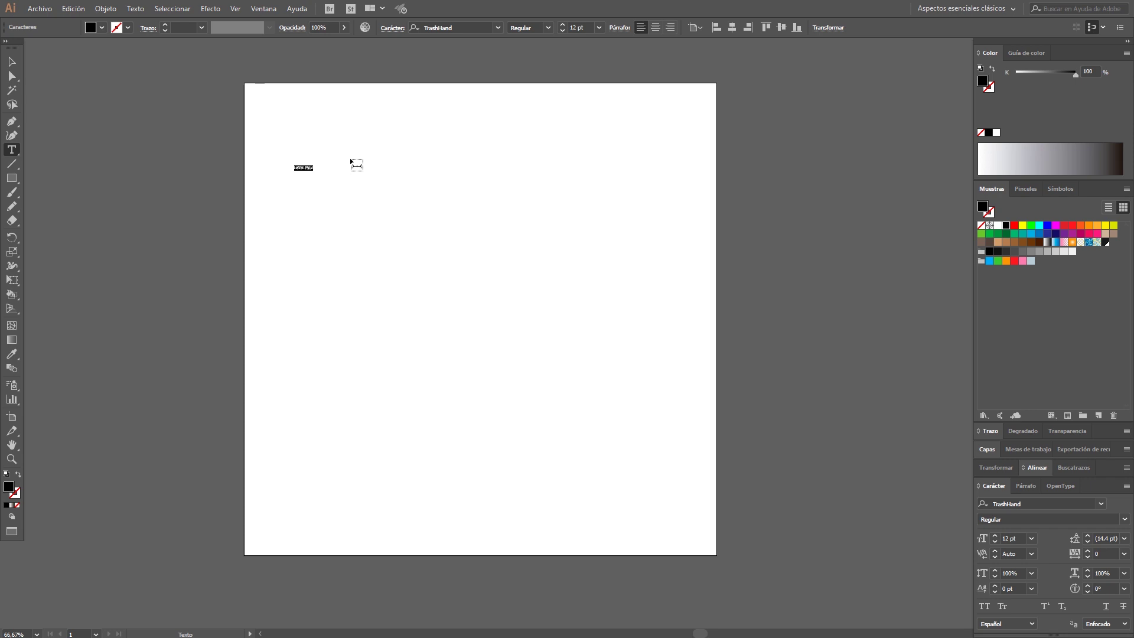
type("ALEXDG TUTOR")
type("IALES")
left_click(12, 63)
Step: Scale the title up to about 128 pt and draw an area text frame below it
left_click_drag(323, 173, 593, 332)
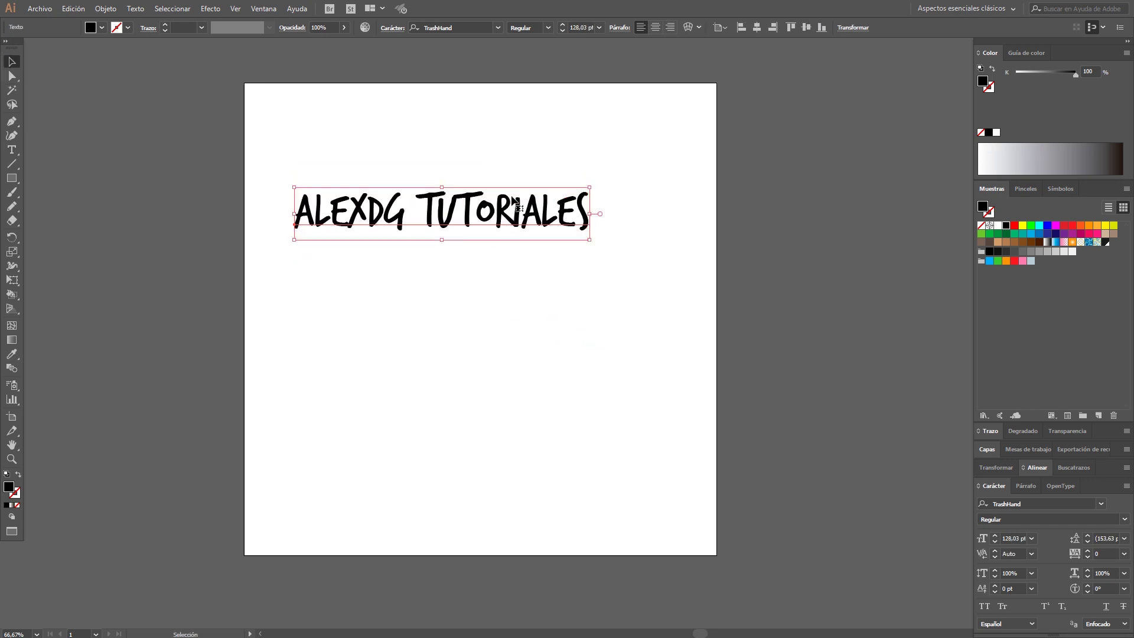
left_click(10, 152)
left_click(172, 215)
mouse_move(287, 256)
left_mouse_down()
mouse_move(498, 369)
mouse_move(665, 350)
left_mouse_up()
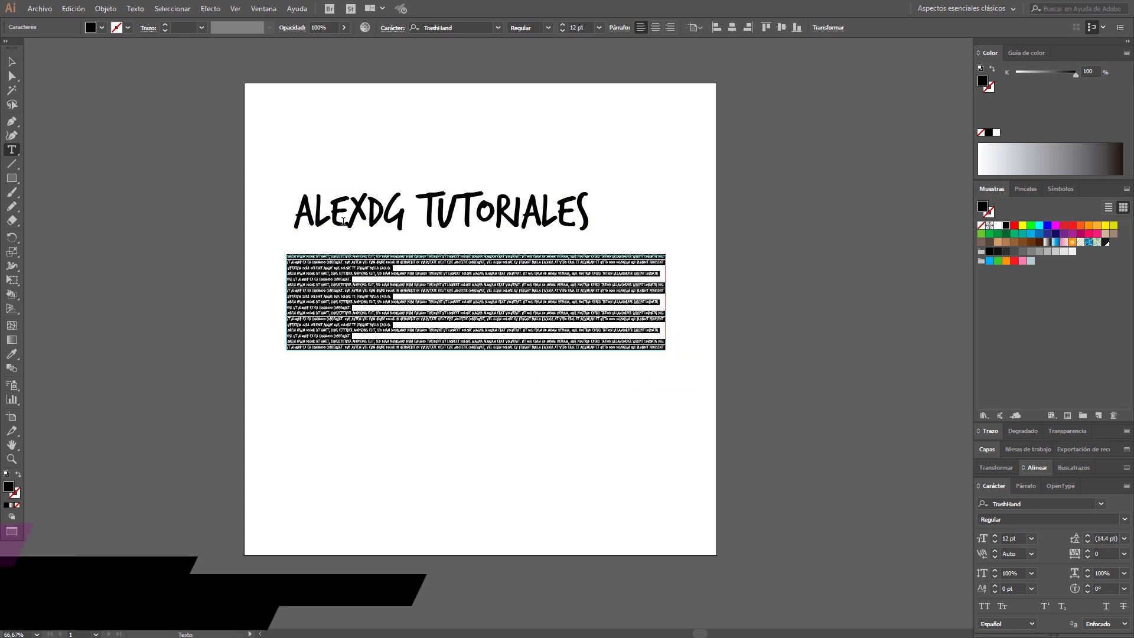
Step: Paste a copy of the title into the new frame and delete the placeholder text
left_click_drag(294, 213, 606, 219)
key("ctrl+c")
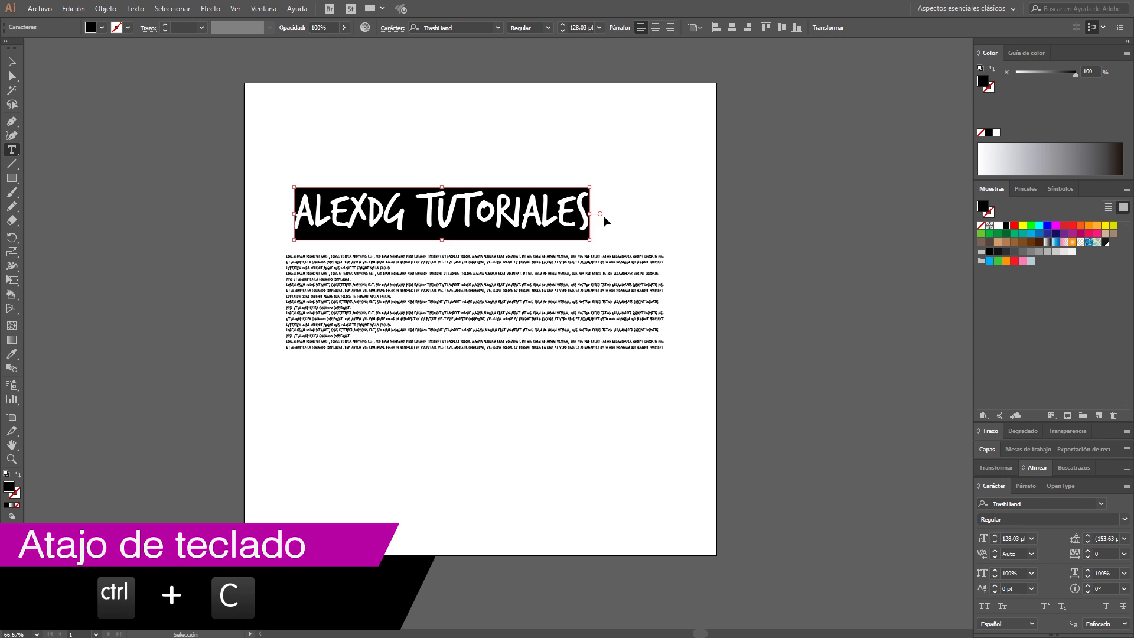
left_click(328, 298)
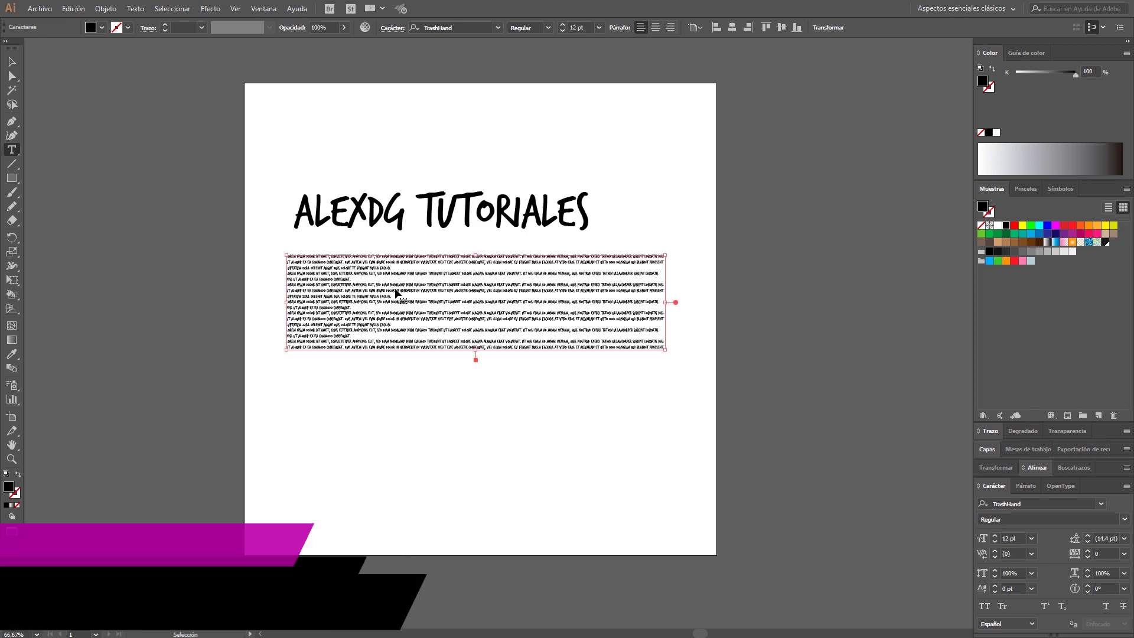
key("ctrl+v")
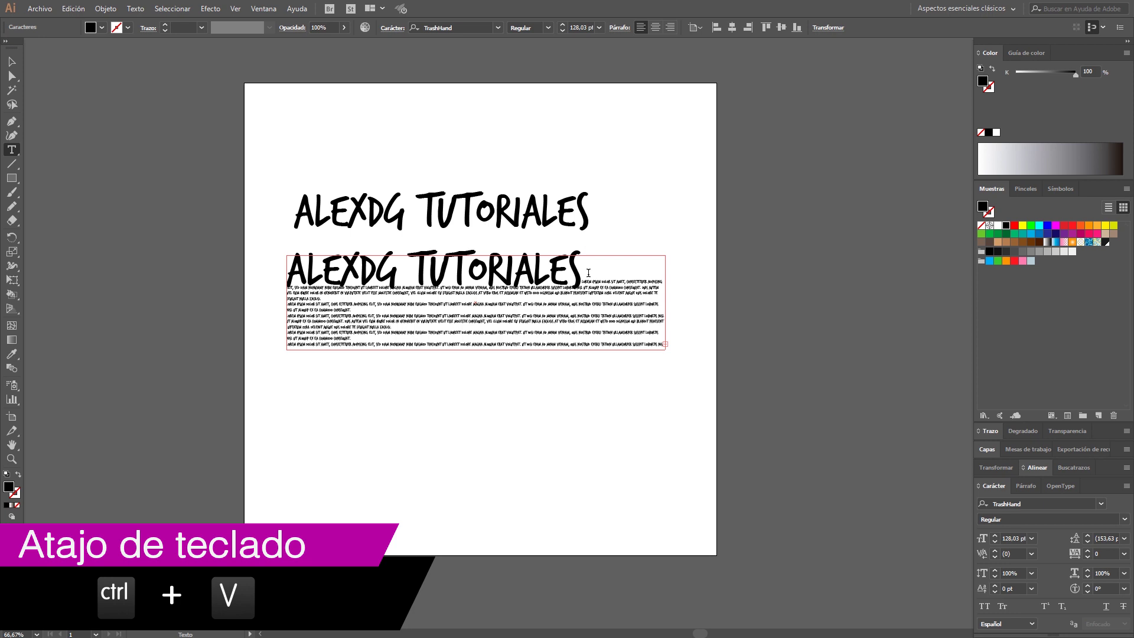
left_click_drag(588, 273, 725, 407)
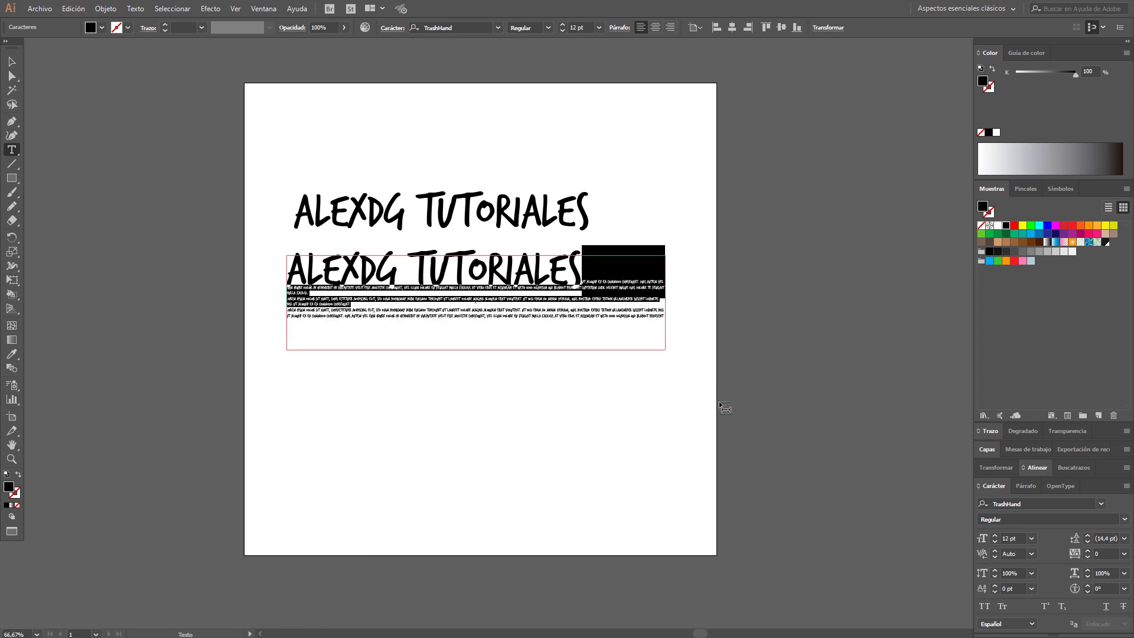
key("Delete")
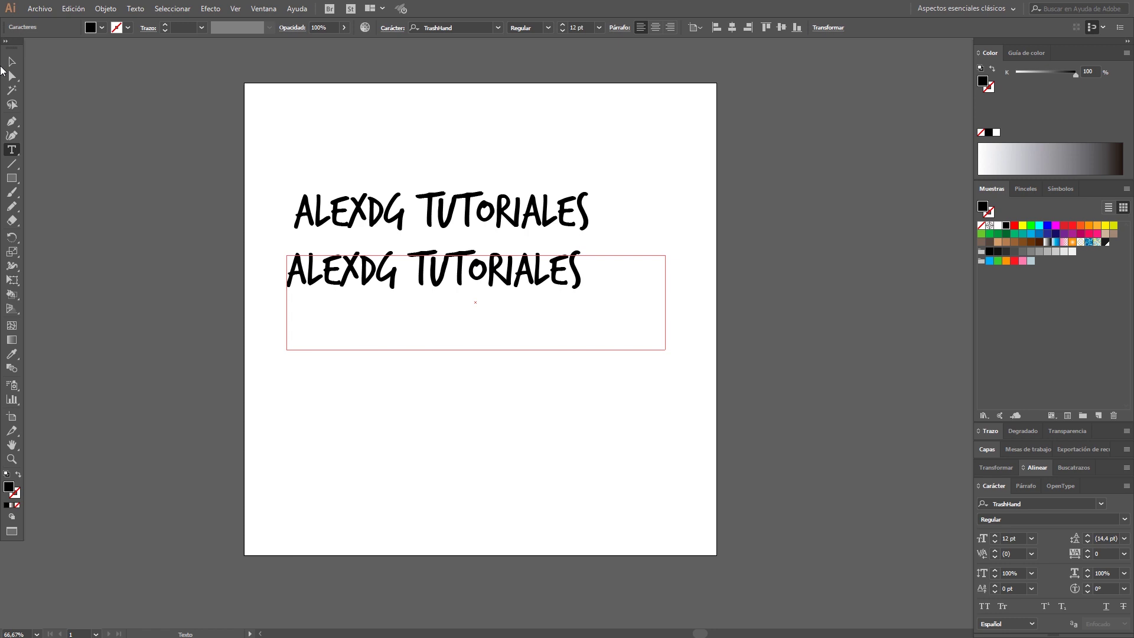
left_click(11, 61)
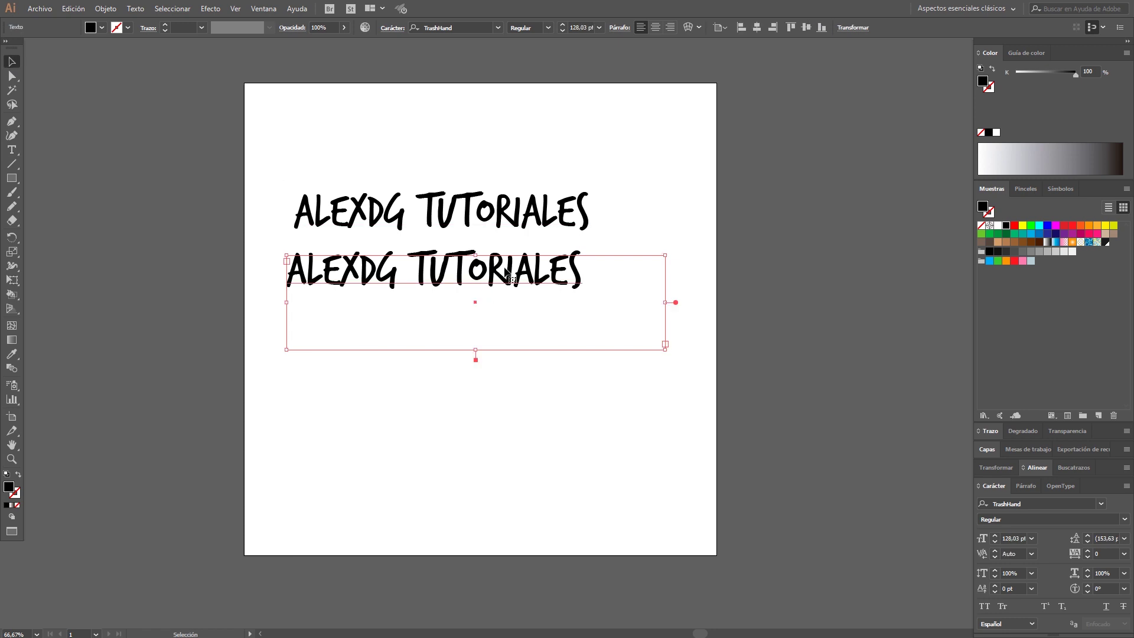
Step: Enlarge the upper title to about 155.6 pt by dragging its corner handles
left_click(512, 213)
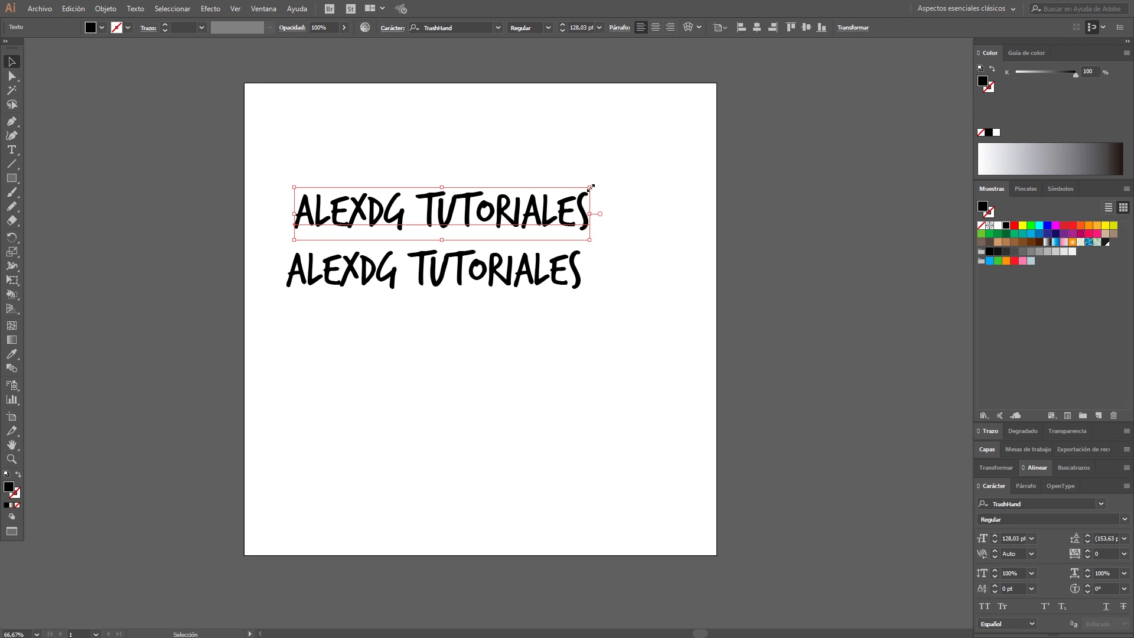
left_click_drag(590, 187, 658, 175)
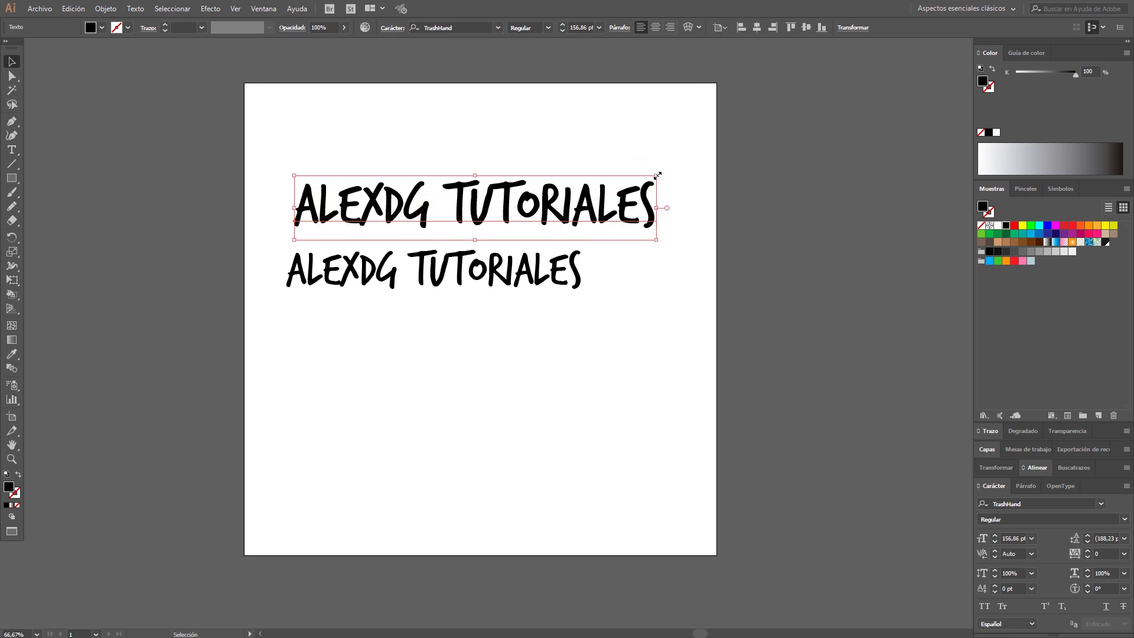
left_click_drag(294, 175, 262, 146)
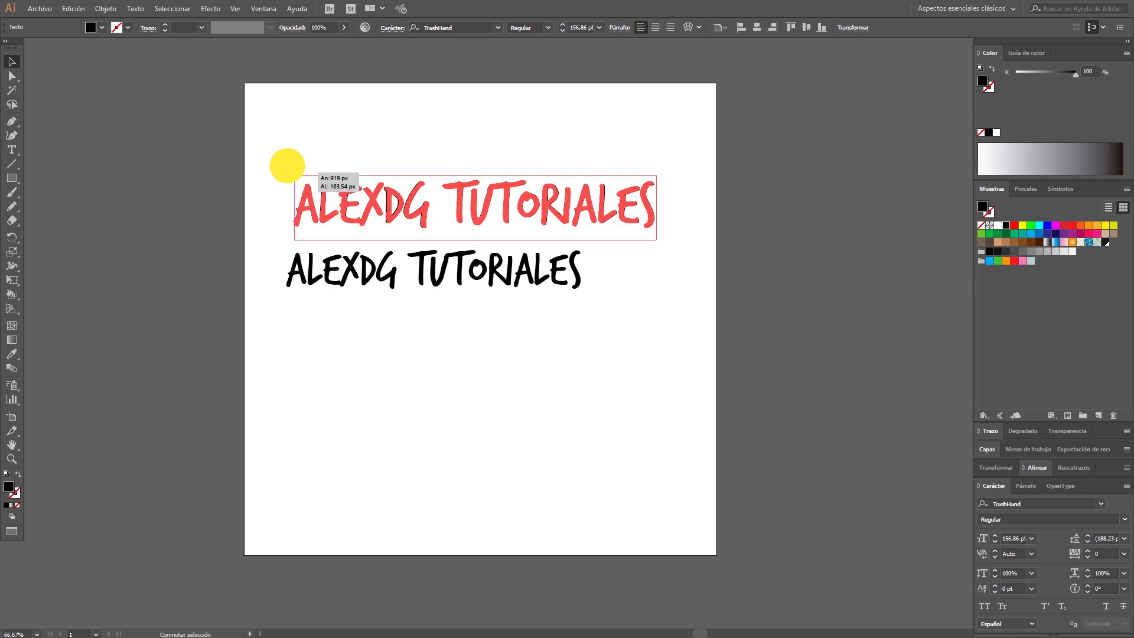
left_click_drag(656, 172, 621, 175)
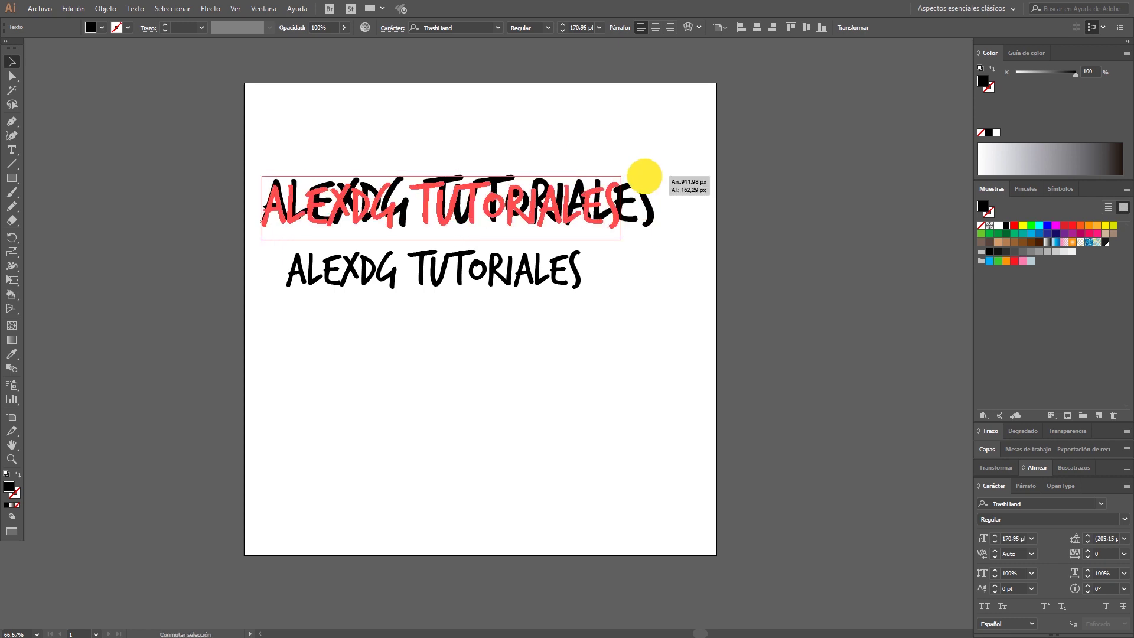
Step: Stretch the lower text frame wider to the left and much taller
left_click(564, 268)
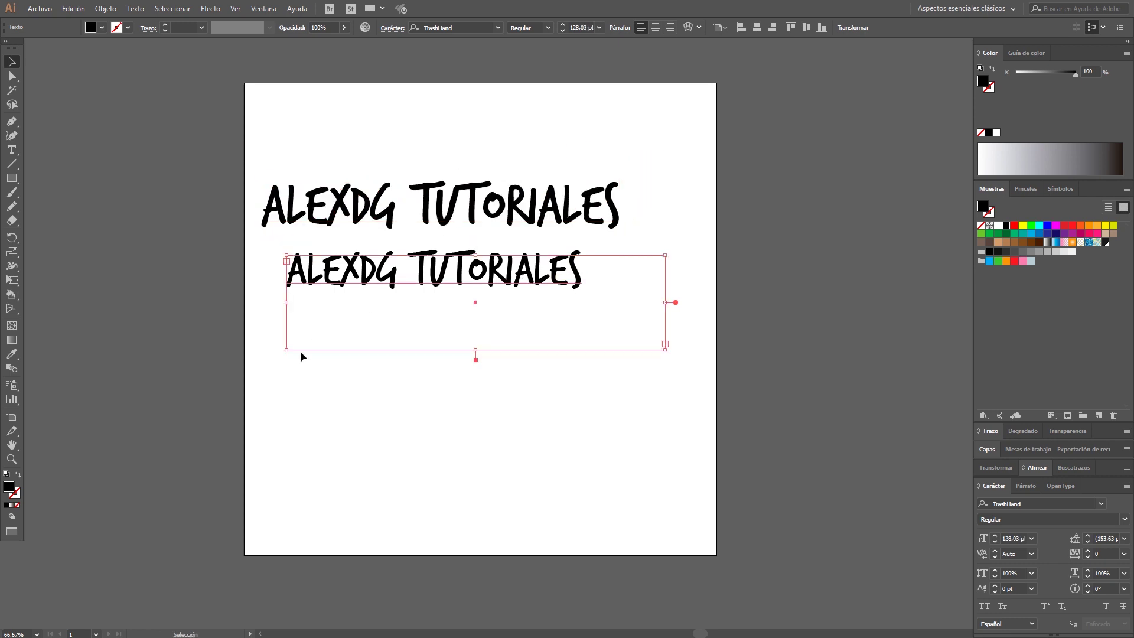
left_click_drag(287, 351, 262, 358)
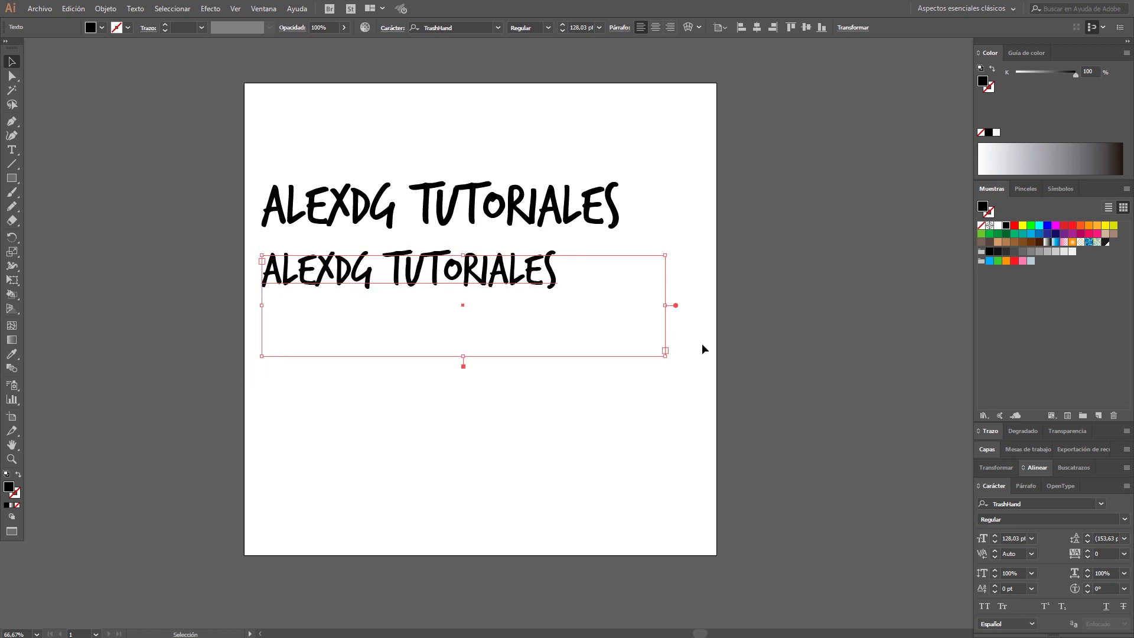
mouse_move(666, 357)
left_mouse_down()
mouse_move(684, 531)
mouse_move(700, 534)
left_mouse_up()
Step: Fill the lower frame with repeated pasted copies of the title text
double_click(514, 278)
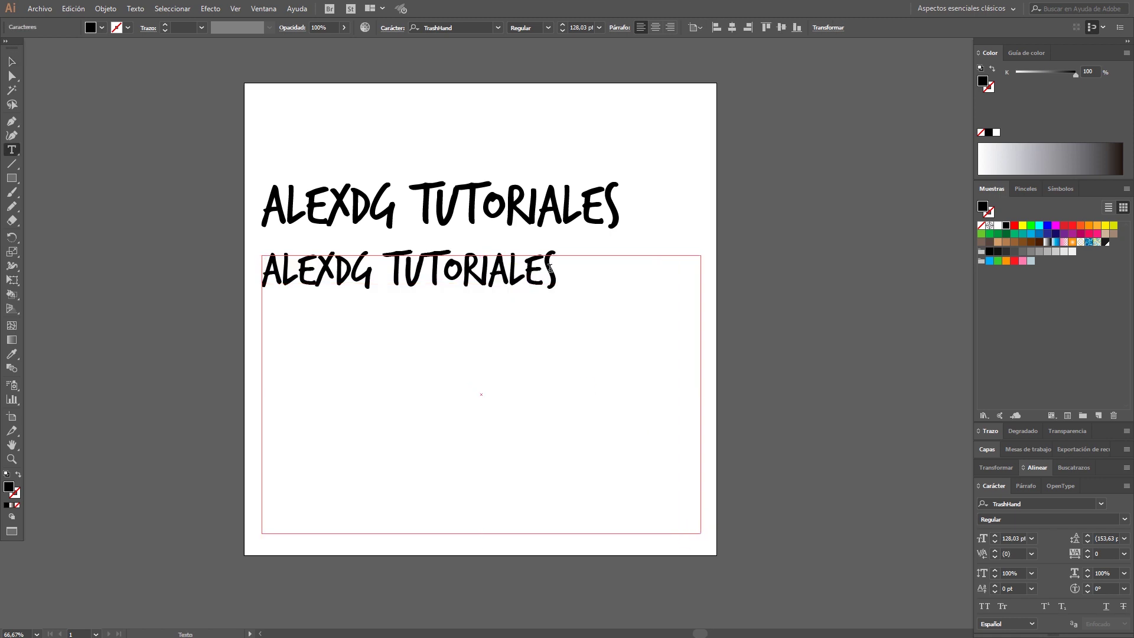
left_click_drag(557, 272, 462, 271)
left_click_drag(266, 268, 262, 269)
key("ctrl+c")
key("End")
key("ctrl+v")
key("ctrl+v")
key("ctrl+v")
key("ctrl+v")
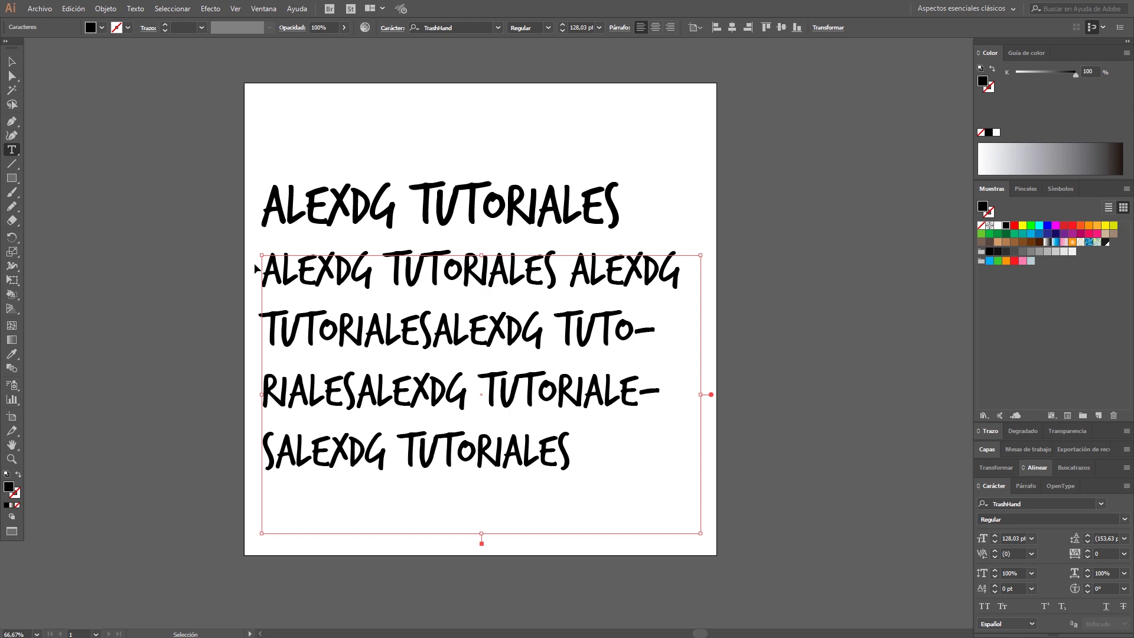
key("ctrl+v")
key("ctrl+v")
key("ctrl+shift+a")
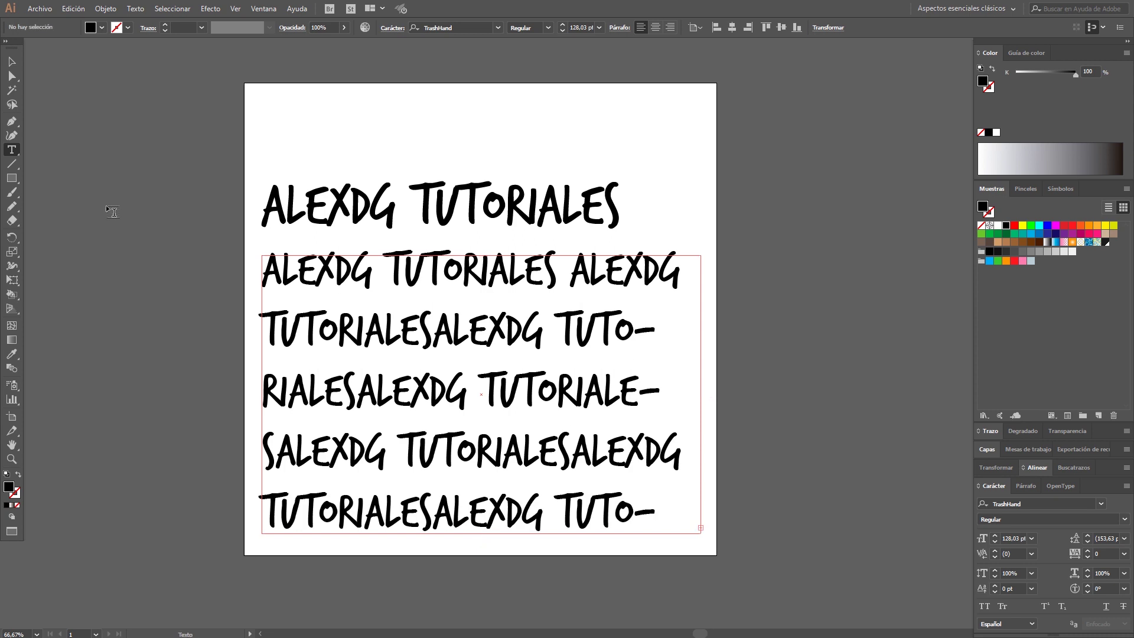
left_click(11, 61)
Step: Shorten the repeated-text frame, then delete it entirely
left_click(482, 528)
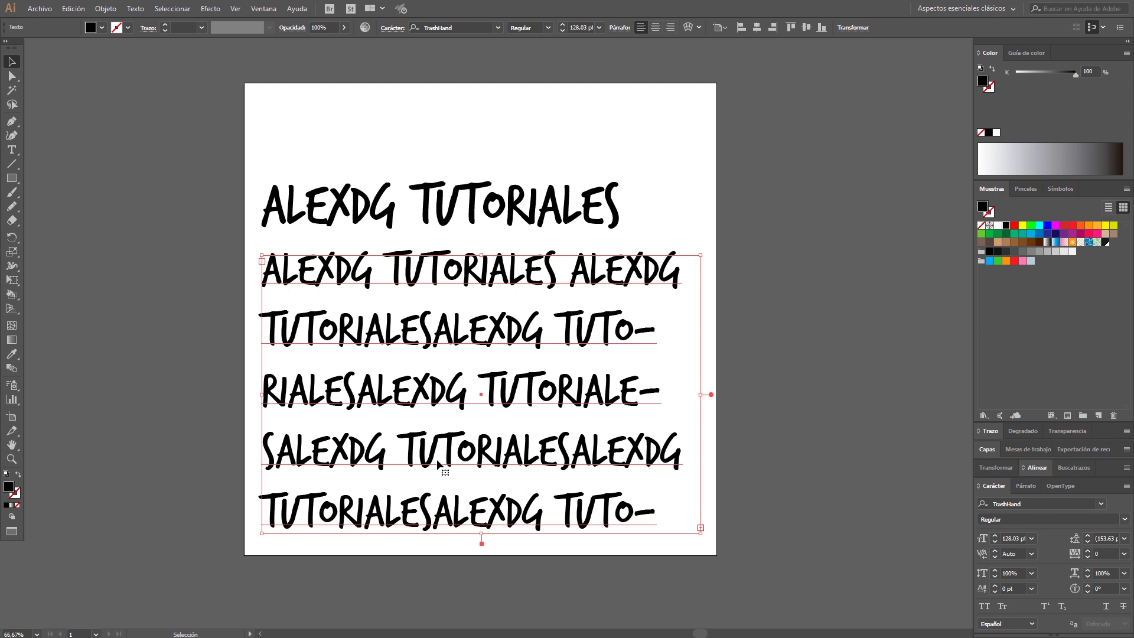
left_click_drag(483, 532, 482, 417)
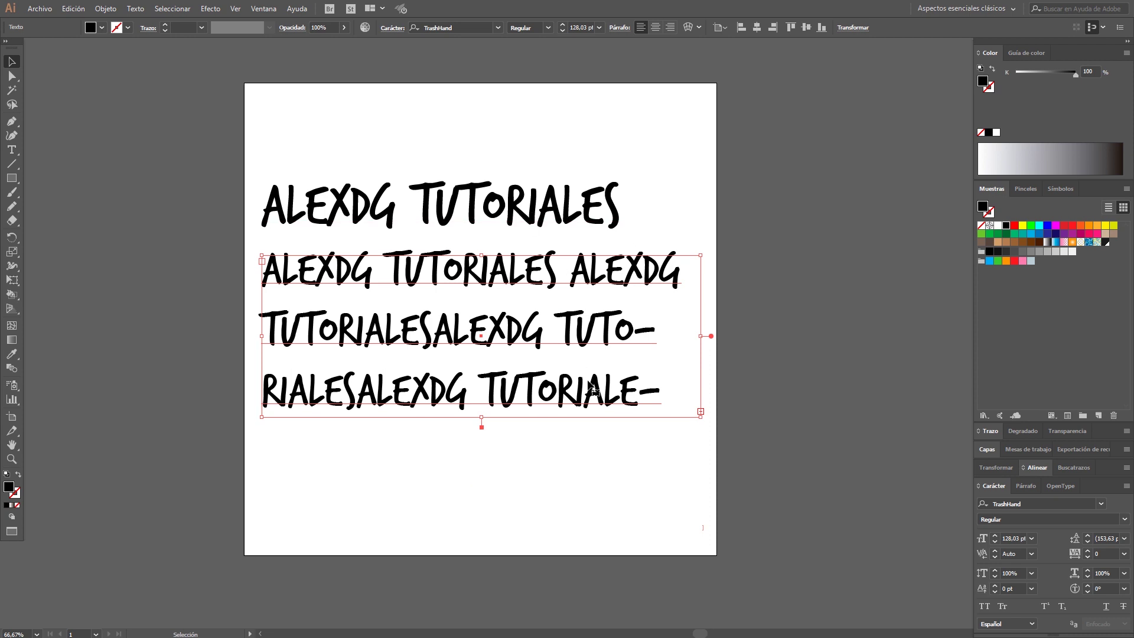
key("Delete")
left_click(482, 216)
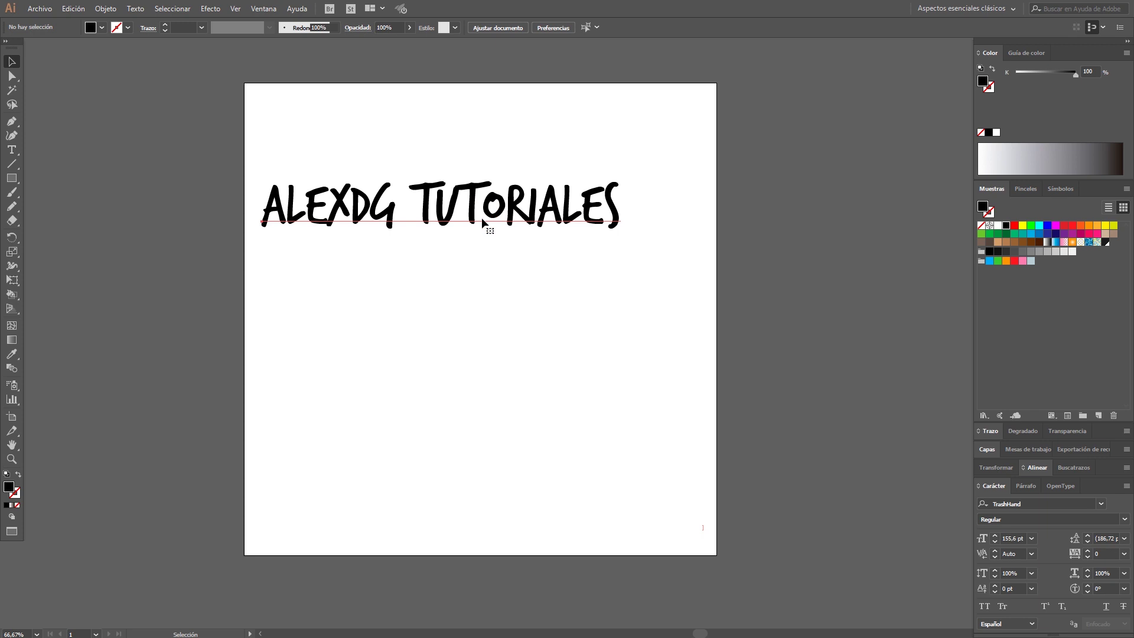
left_click(479, 218)
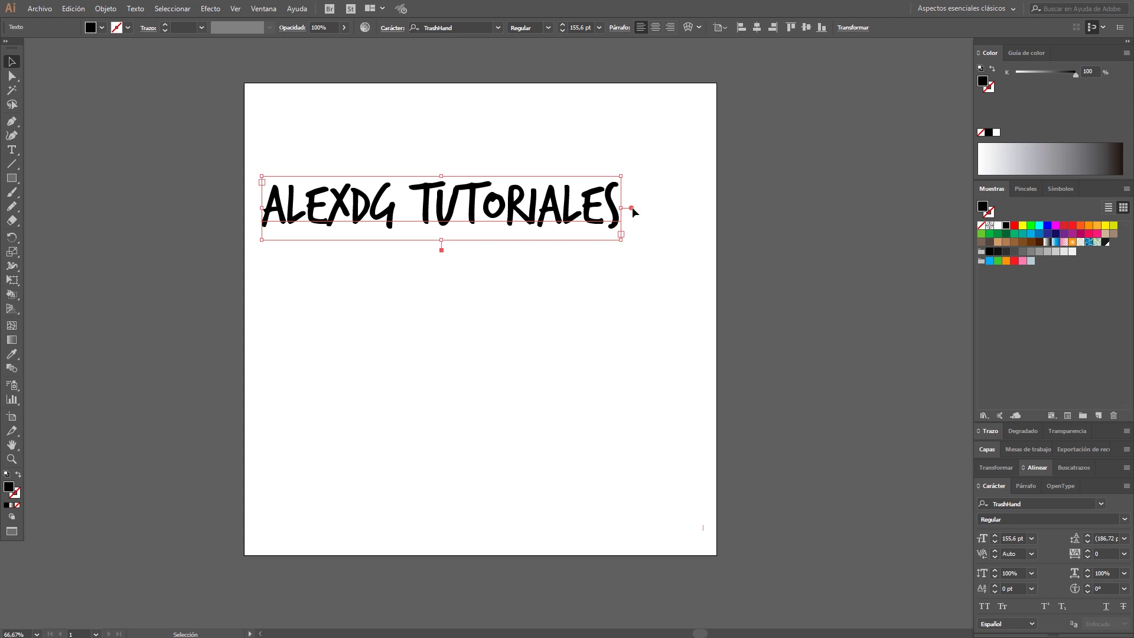
Step: Make the title's text box taller and wider
left_click_drag(441, 242, 441, 390)
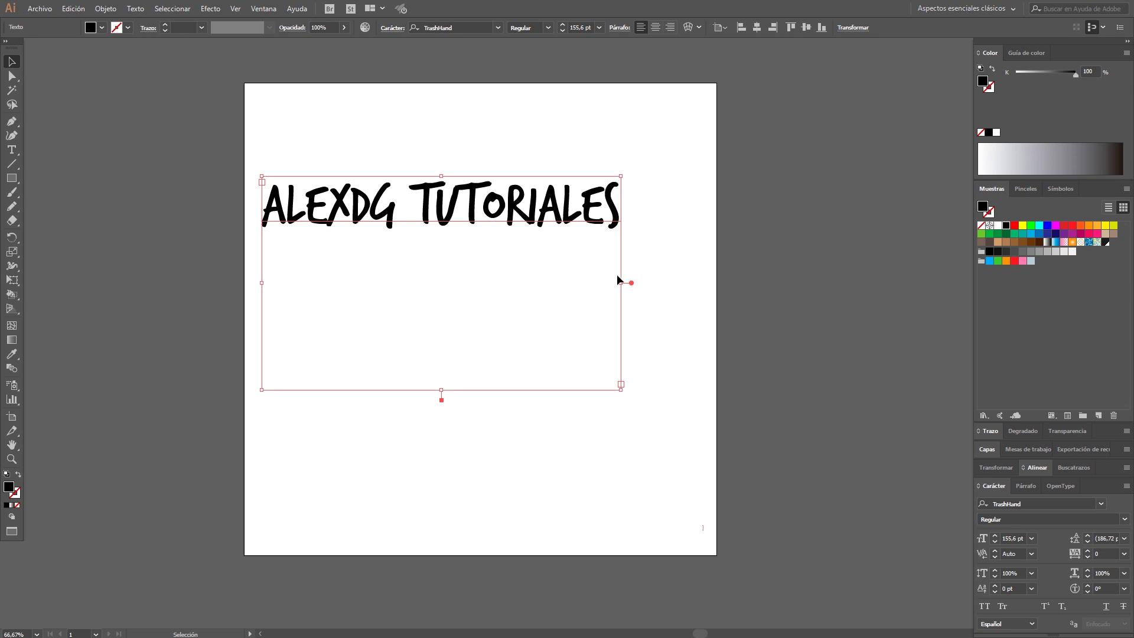
left_click_drag(621, 283, 688, 283)
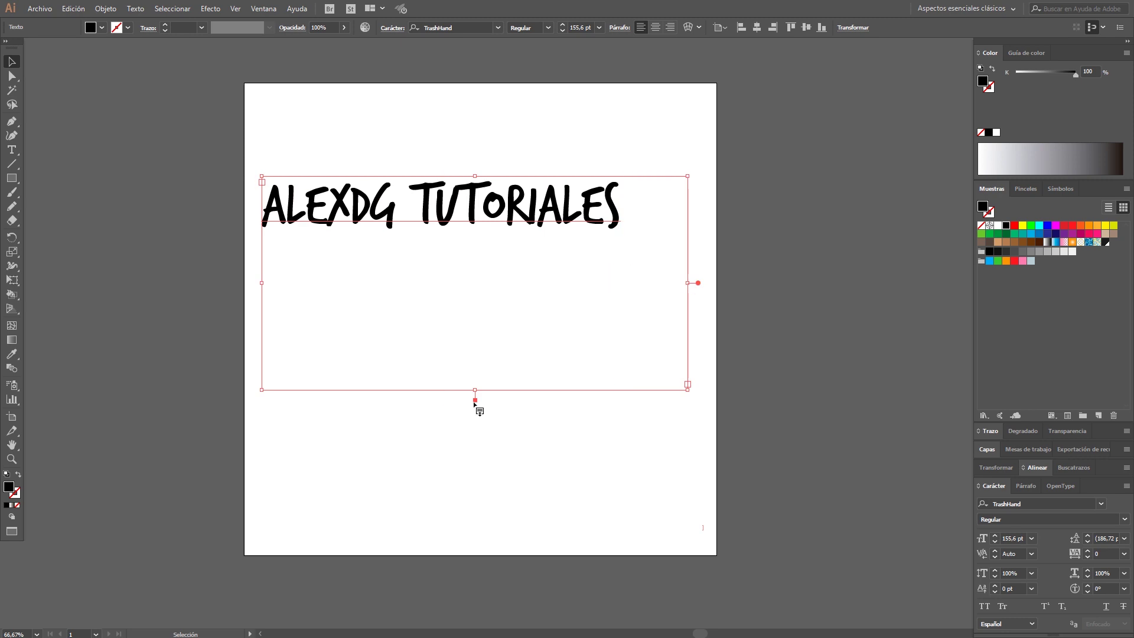
left_click_drag(475, 389, 476, 419)
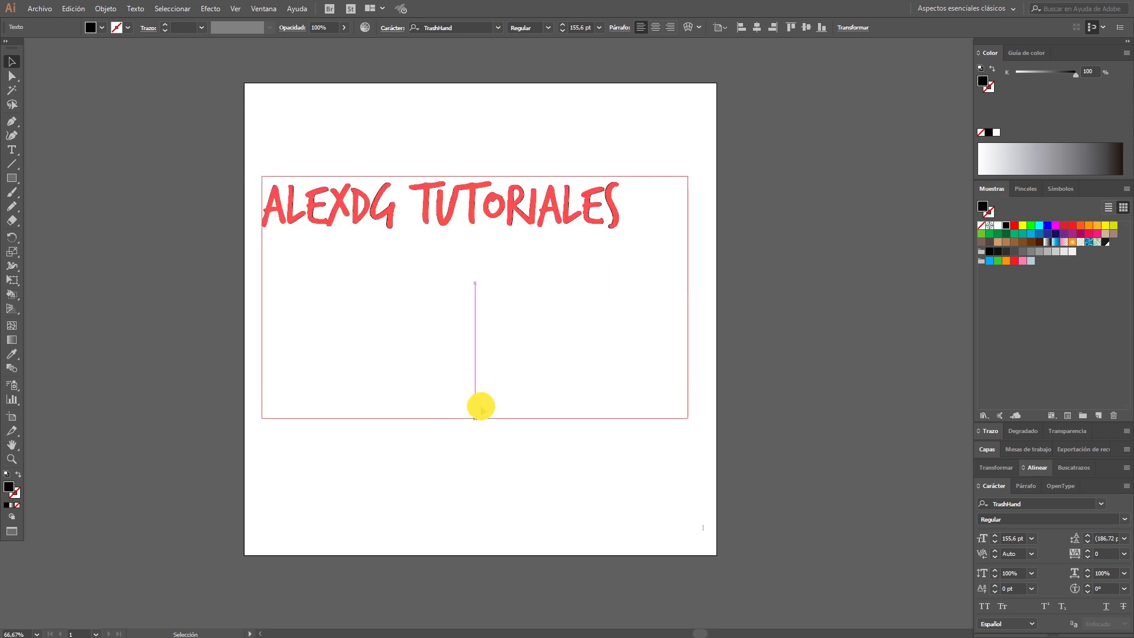
key("r")
left_click(614, 206)
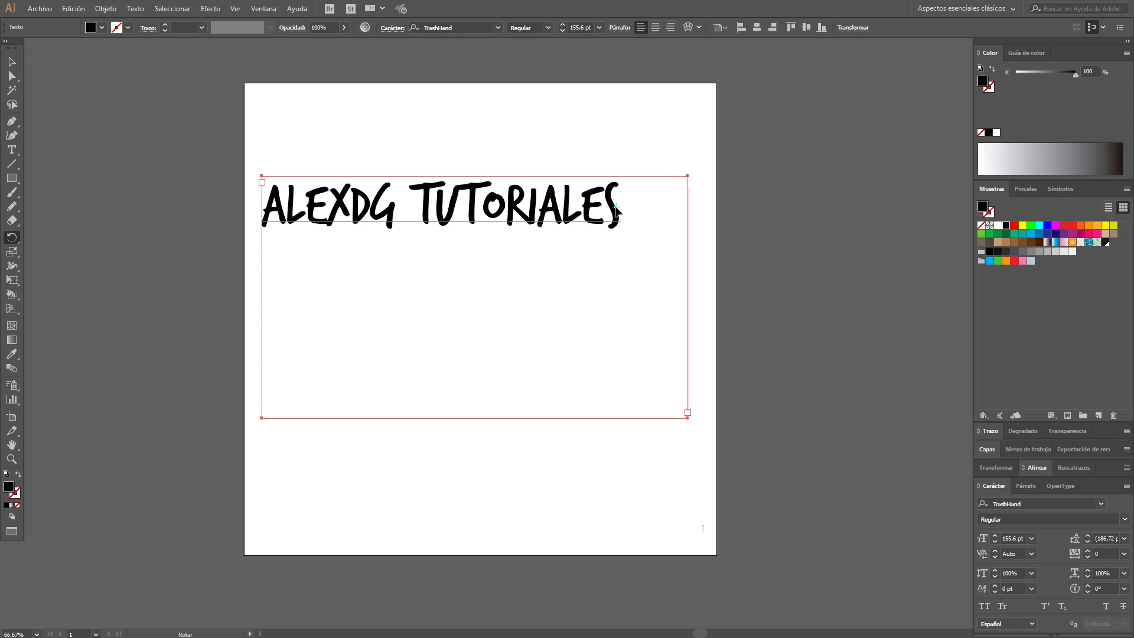
Step: Append 'ASASASASASASASASASASASASAS' after TUTORIALES and shorten the frame so text overflows
key("t")
left_click(619, 206)
type("ASASA")
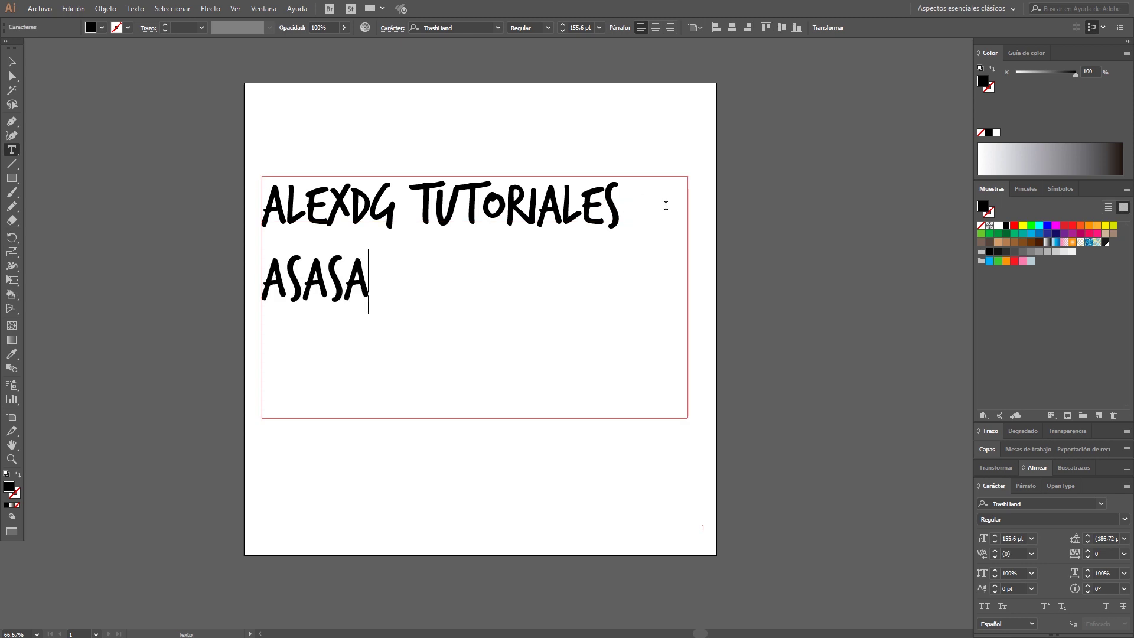
type("SASASASASASASASASAS")
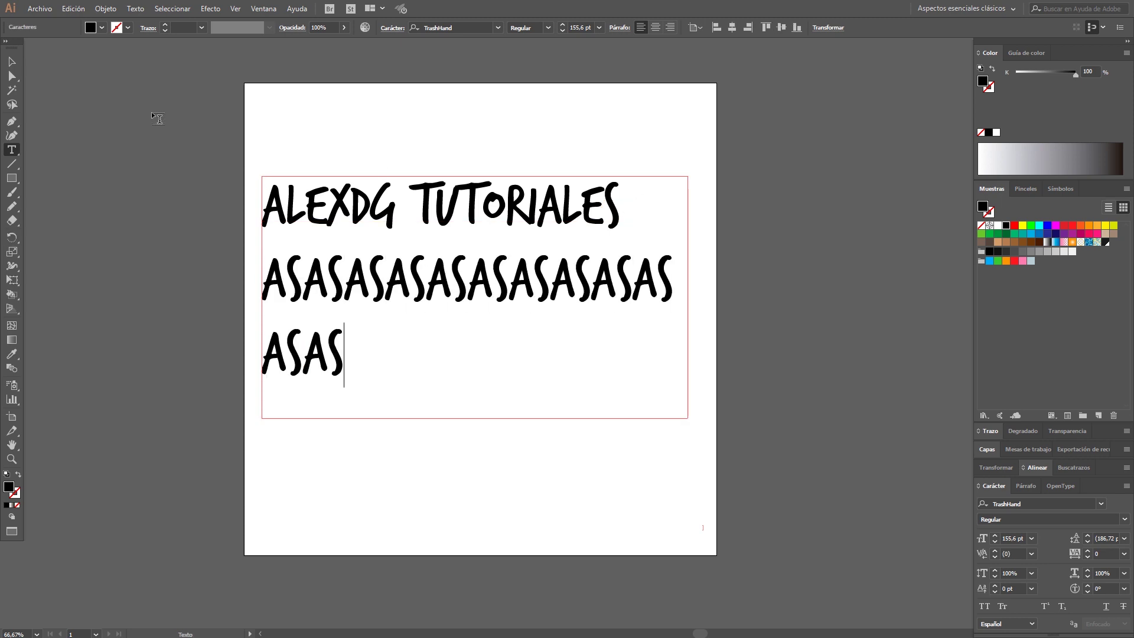
type("AS")
left_click(11, 62)
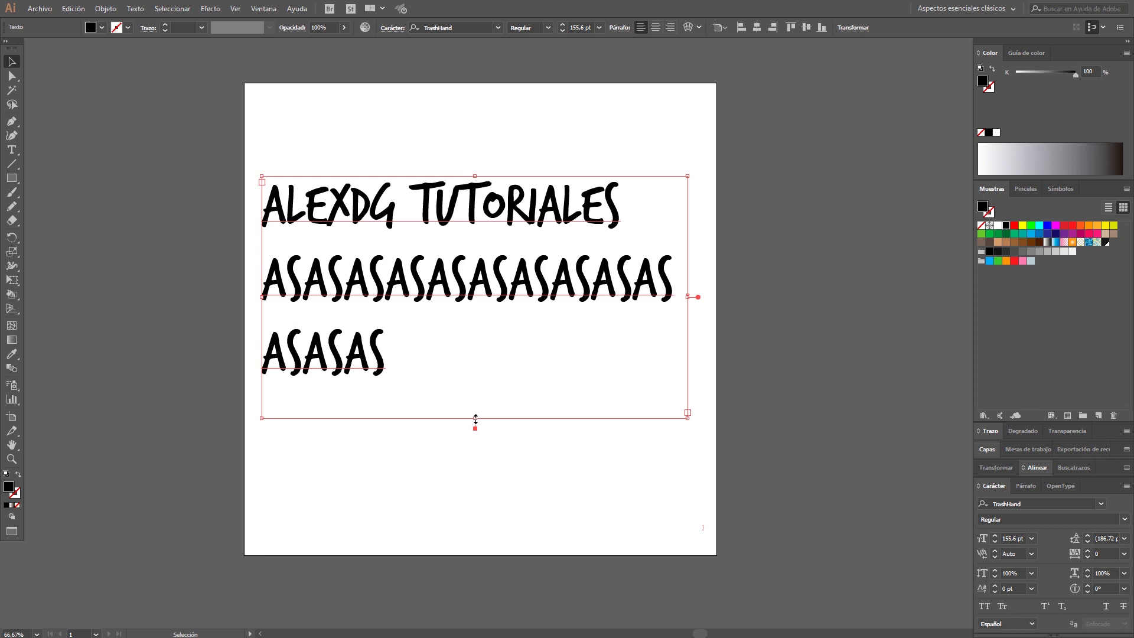
left_click_drag(475, 419, 476, 315)
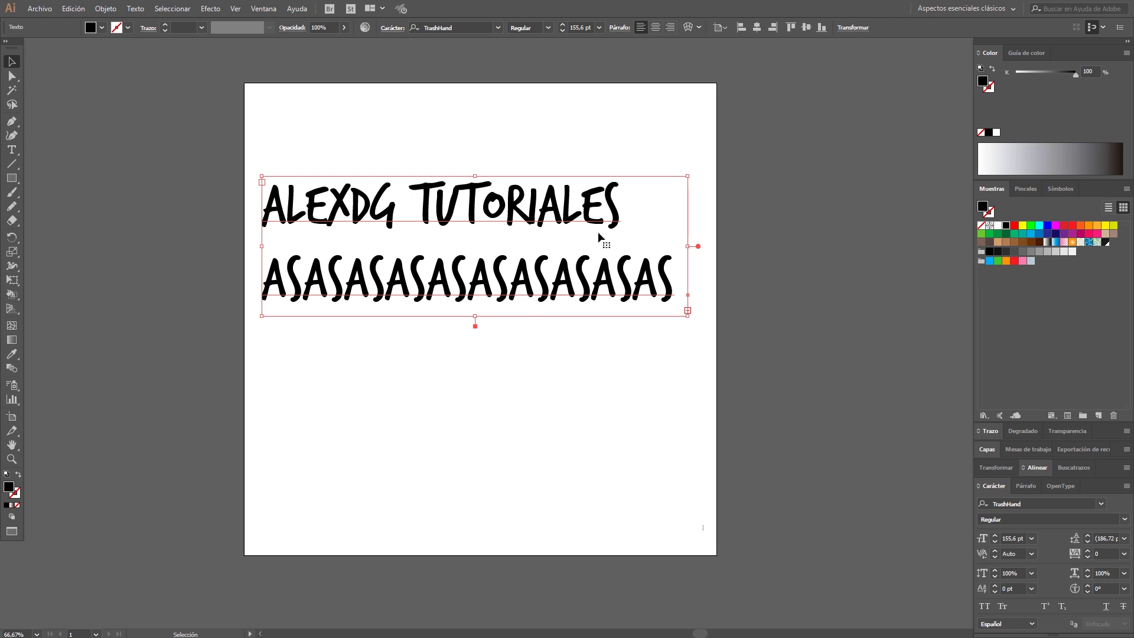
Step: Convert the area text to point text, then stretch and rescale the lettering by its handles
double_click(698, 246)
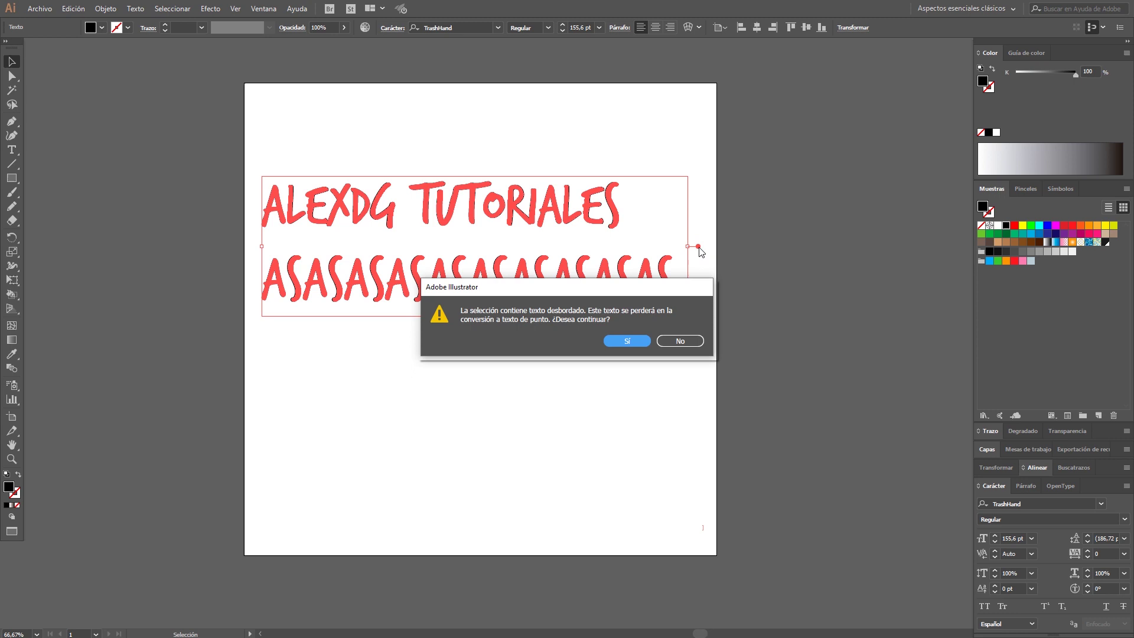
left_click(627, 341)
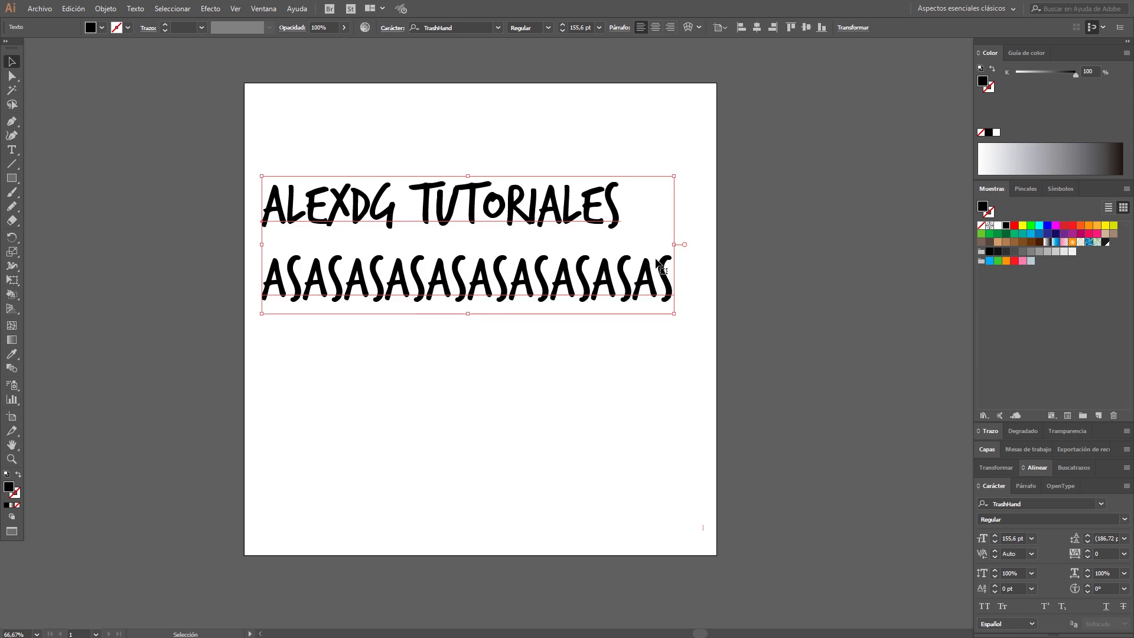
left_click_drag(468, 315, 468, 375)
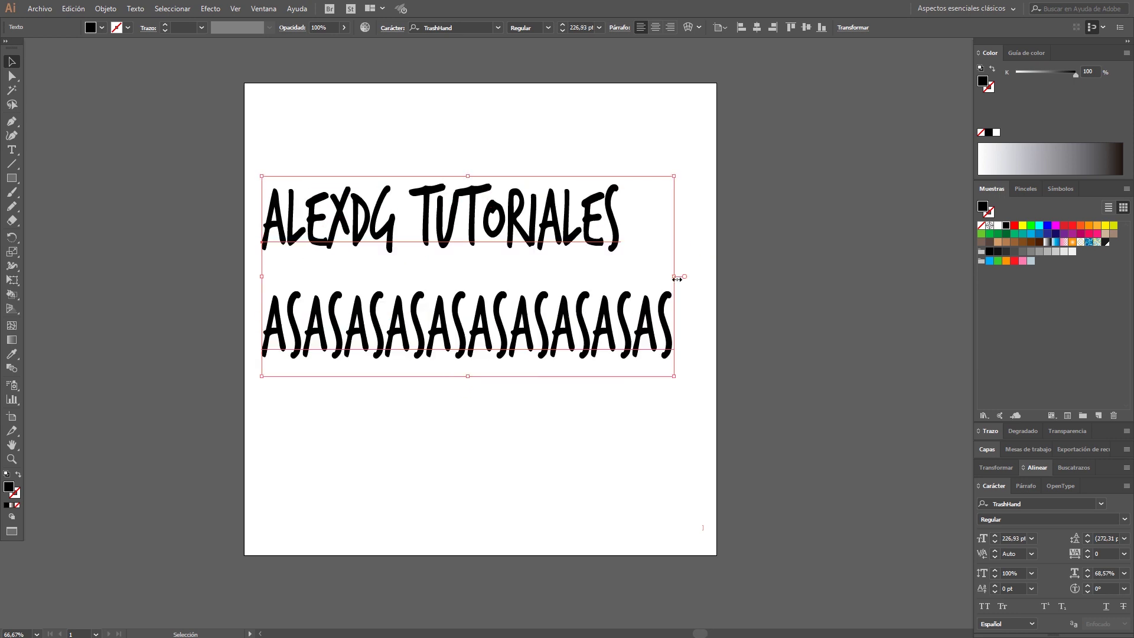
left_click_drag(673, 276, 715, 284)
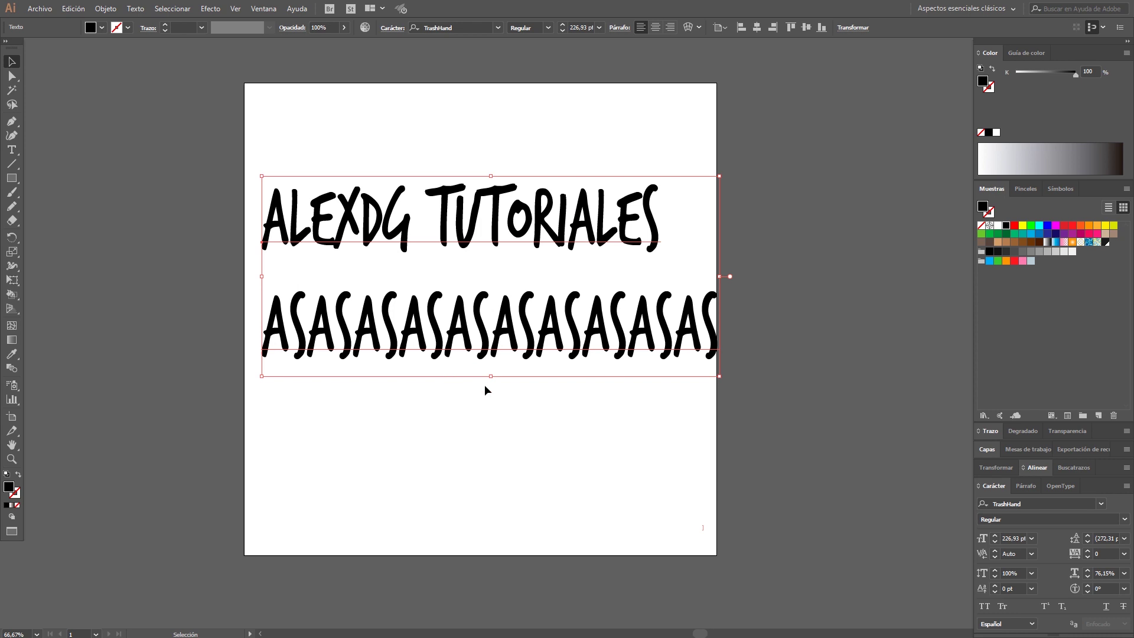
left_click(492, 354)
left_click_drag(491, 354, 646, 340)
left_click_drag(720, 345, 679, 319)
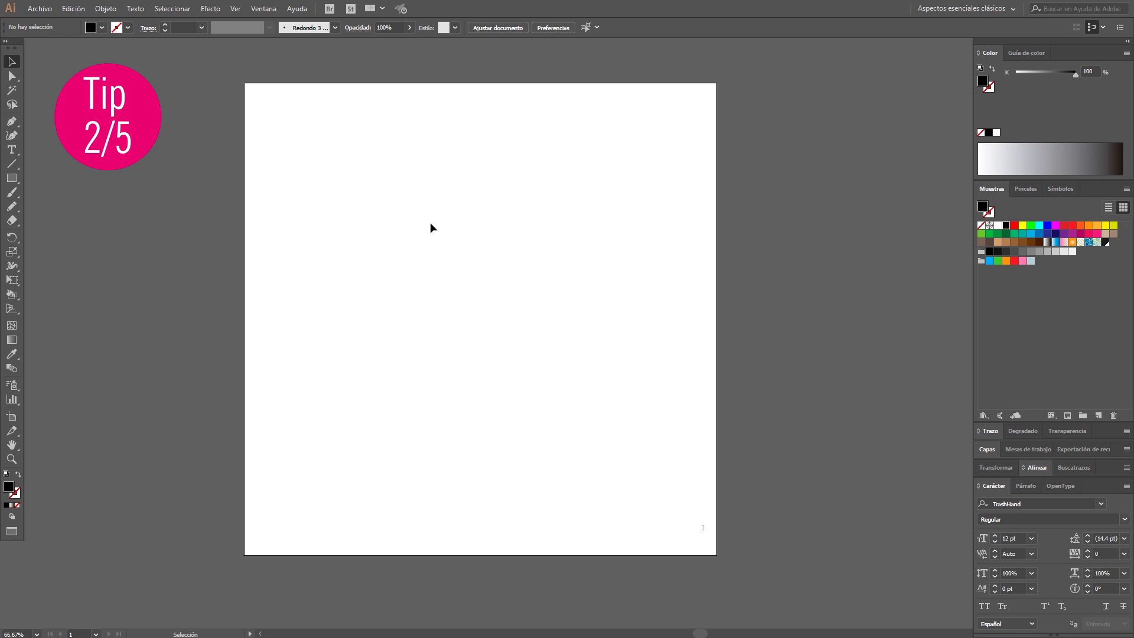
Step: Draw a black 585 × 585 px circle with the Ellipse tool and leave it selected
left_click(13, 178)
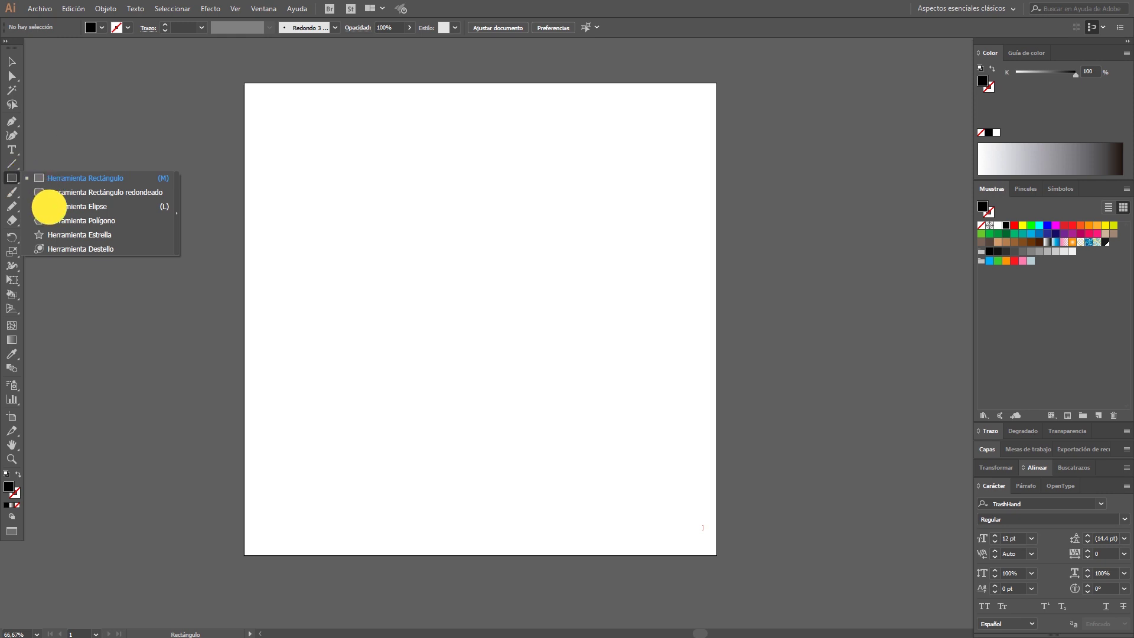
left_click(49, 206)
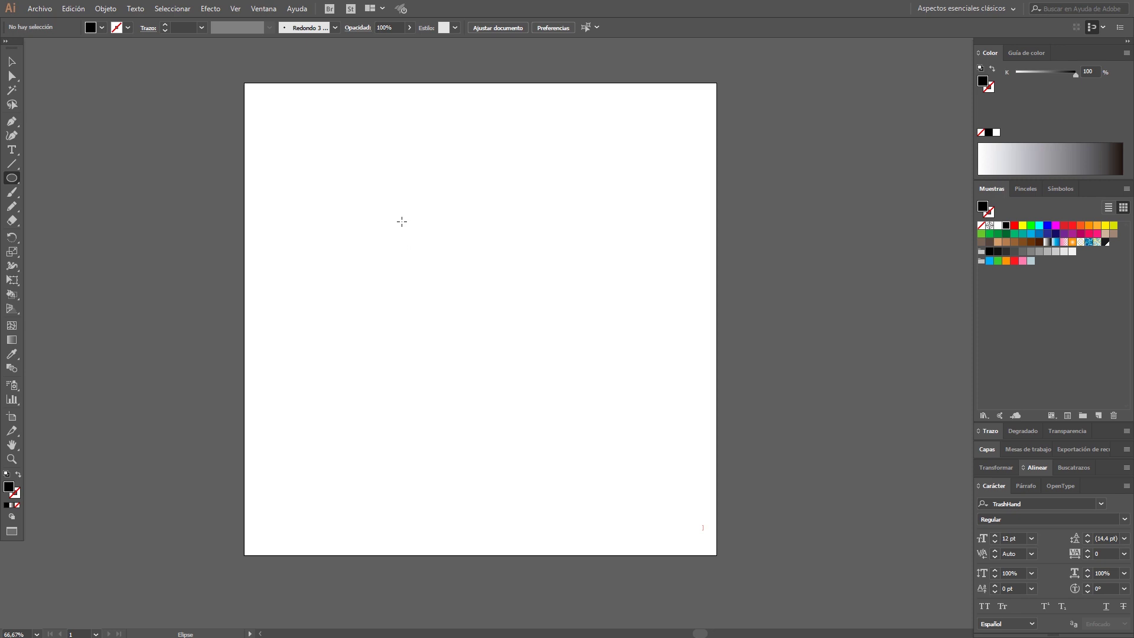
key("l")
mouse_move(333, 149)
left_mouse_down()
mouse_move(517, 371)
mouse_move(564, 379)
left_mouse_up()
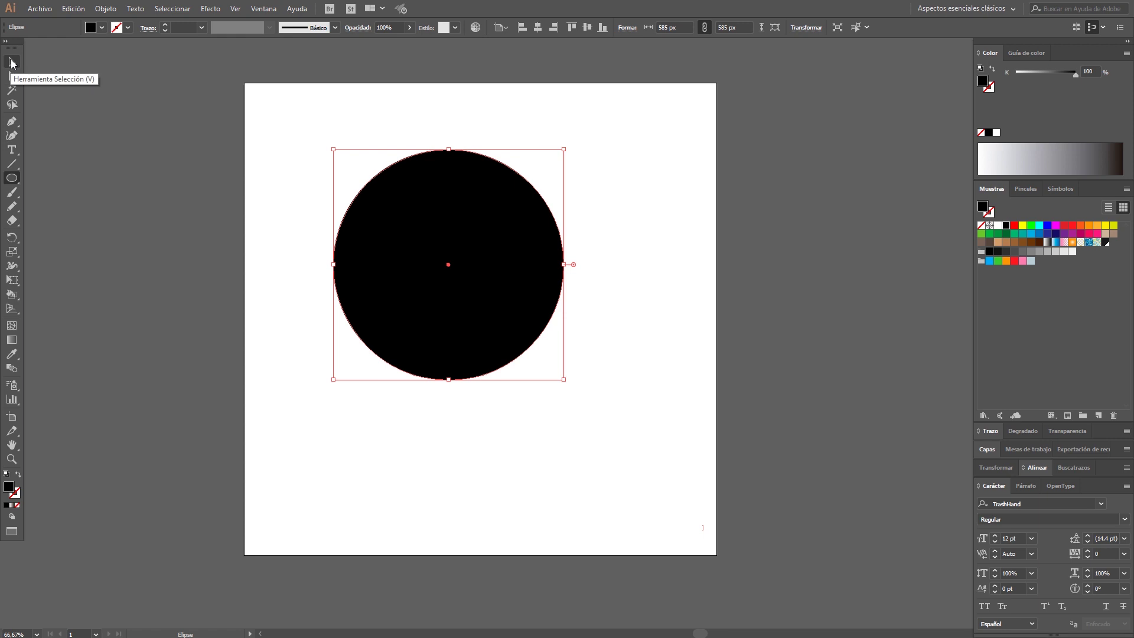
left_click(12, 62)
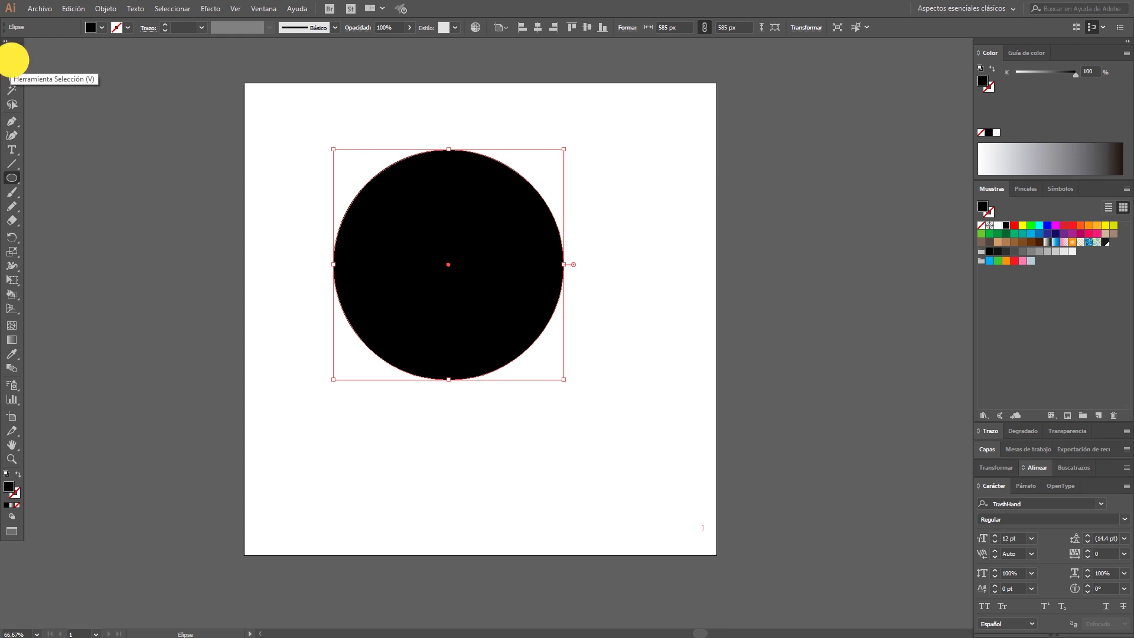
key("v")
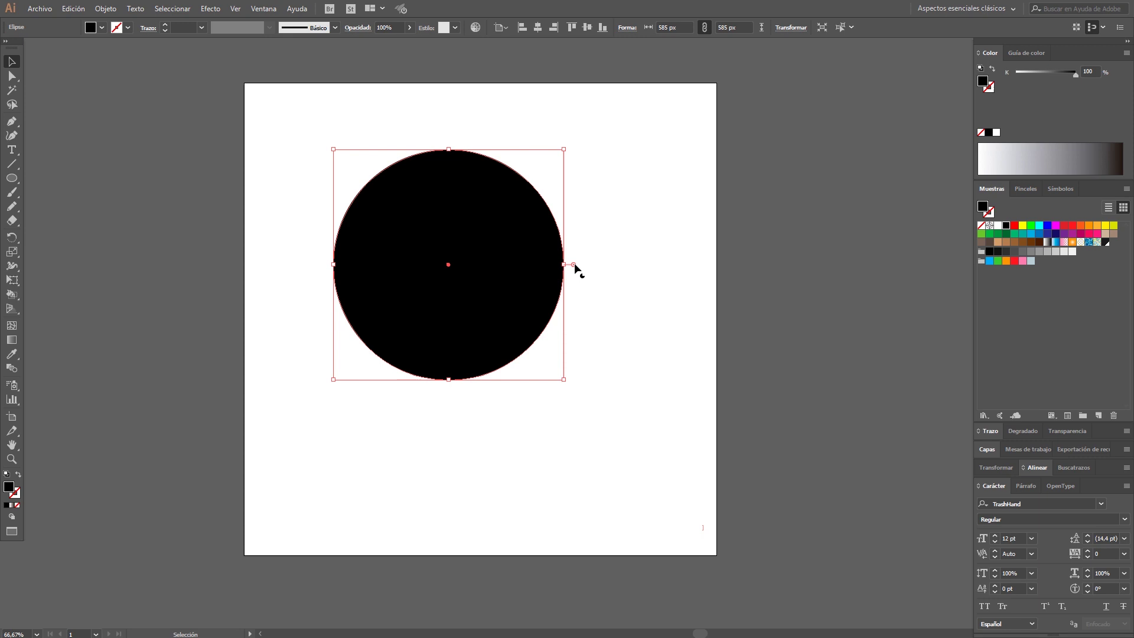
Step: Drag the circle's pie widget to cut it into a wedge, then widen it back
left_click(573, 265)
mouse_move(574, 264)
left_mouse_down()
mouse_move(559, 195)
mouse_move(480, 131)
mouse_move(410, 142)
mouse_move(358, 169)
mouse_move(327, 233)
mouse_move(352, 324)
mouse_move(463, 356)
left_mouse_up()
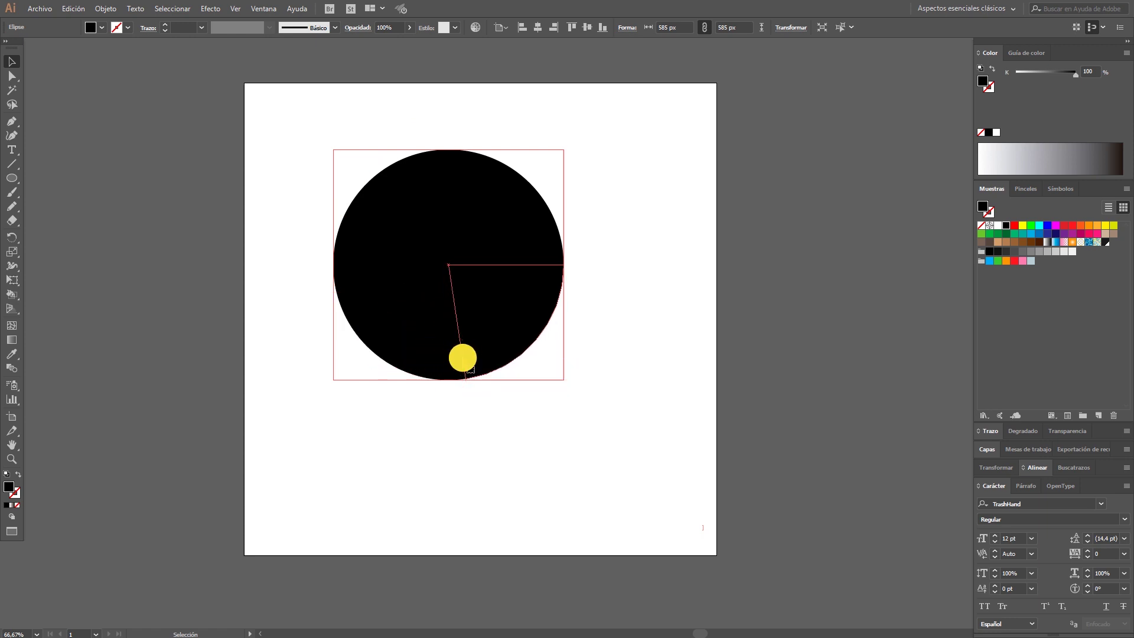
left_click(612, 285)
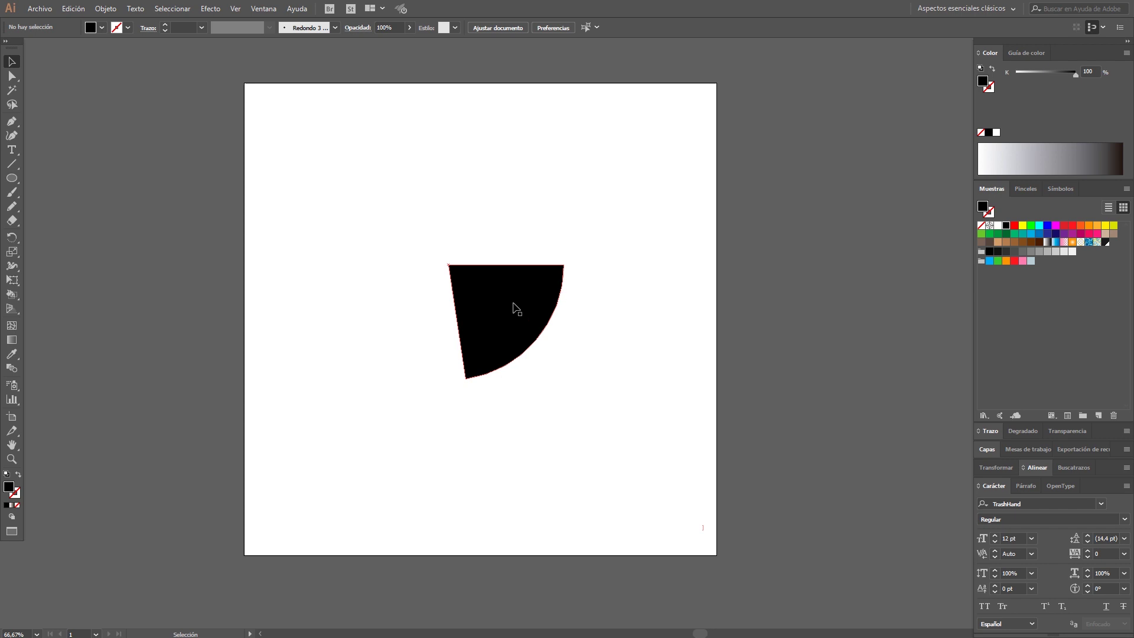
left_click(512, 307)
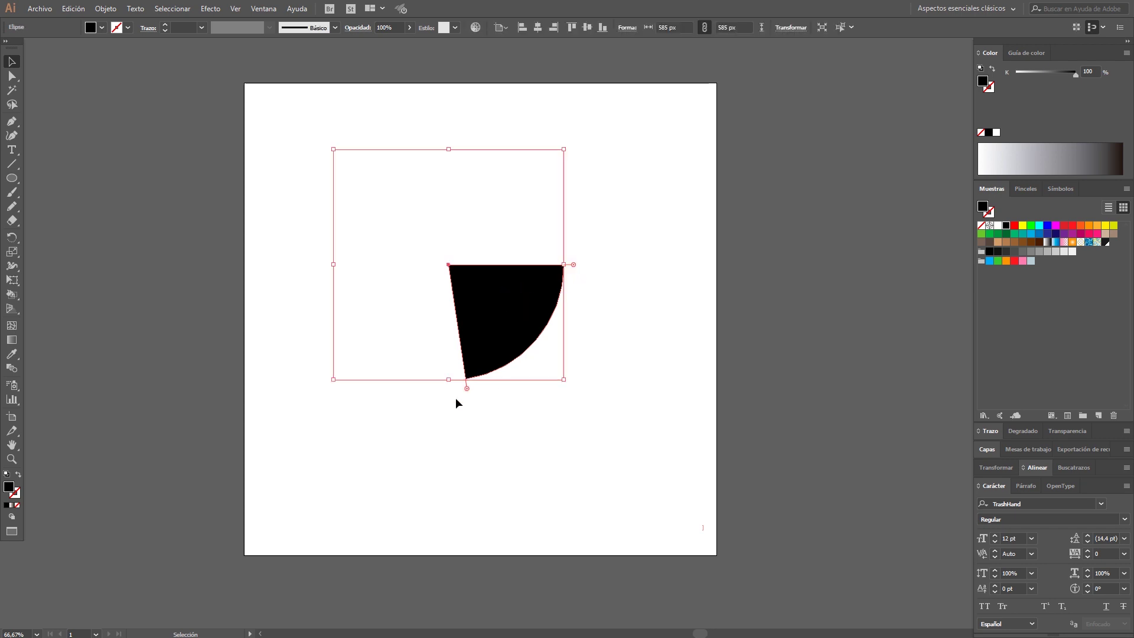
mouse_move(466, 388)
left_mouse_down()
mouse_move(398, 383)
mouse_move(343, 331)
left_mouse_up()
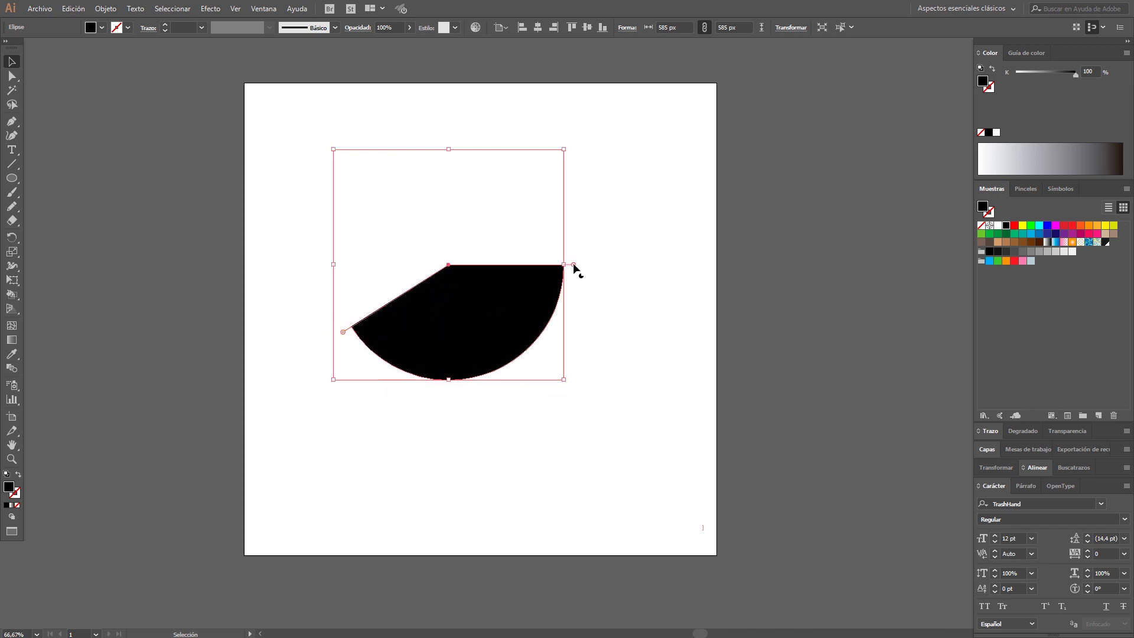
mouse_move(574, 265)
left_mouse_down()
mouse_move(451, 143)
mouse_move(371, 309)
left_mouse_up()
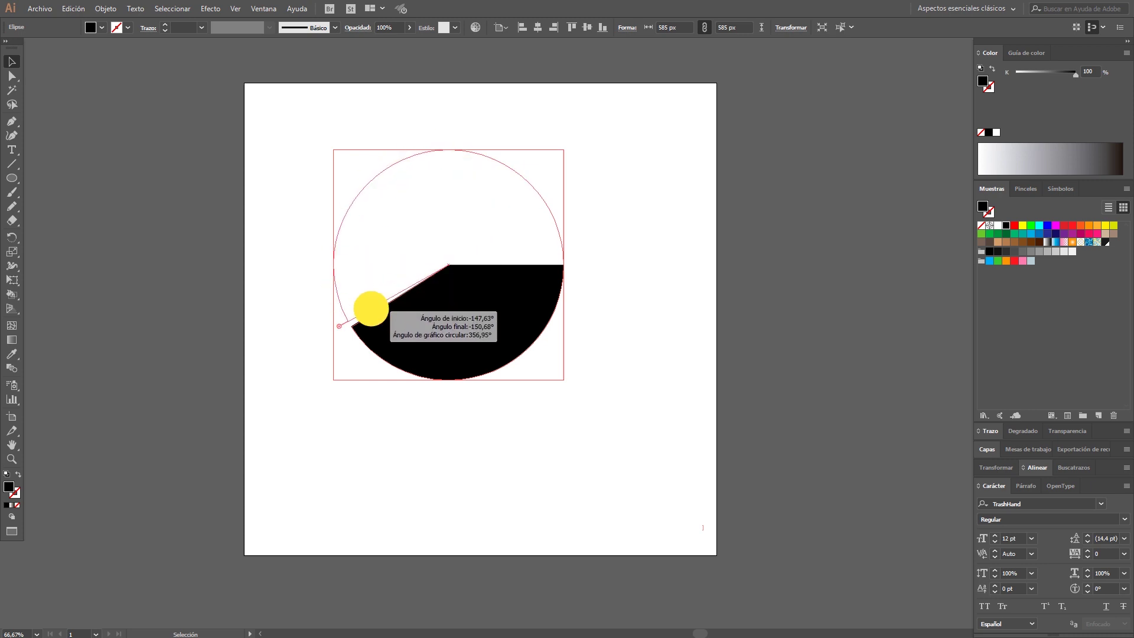
Step: Fine-tune the pie angles so a wedge is cut out of the circle's left side
left_click_drag(371, 308, 372, 318)
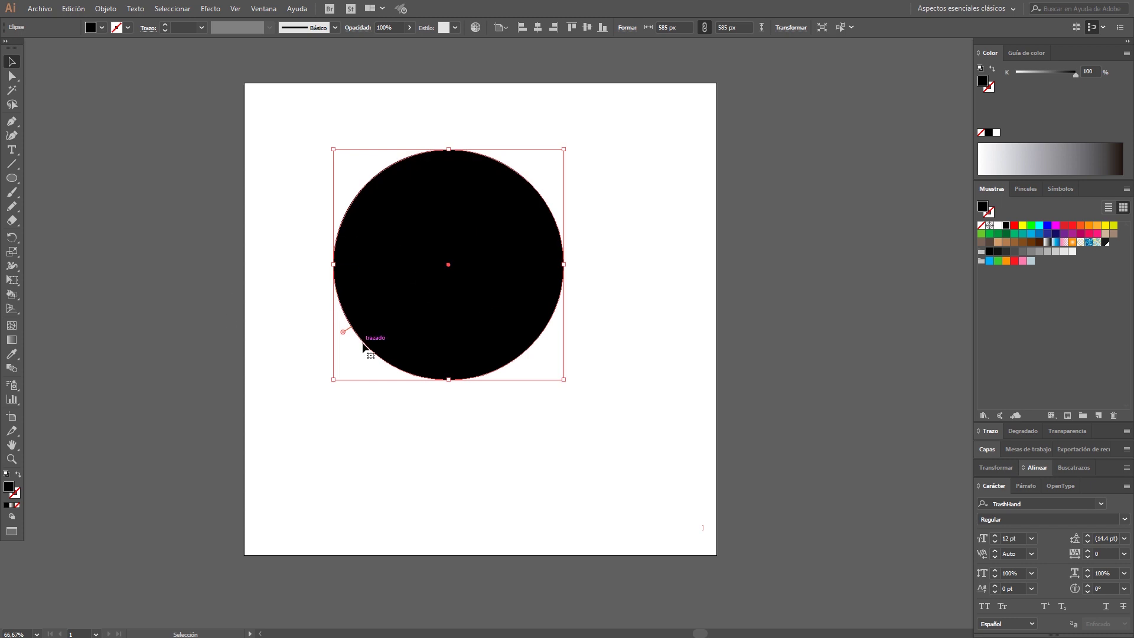
left_click_drag(342, 335, 351, 186)
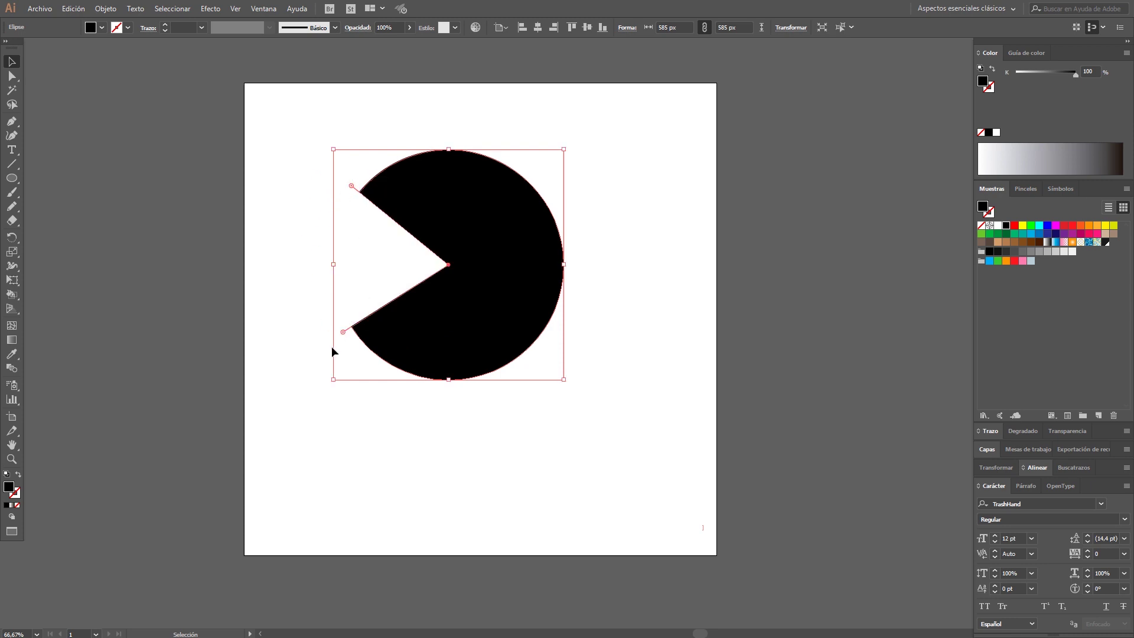
left_click_drag(343, 332, 361, 319)
left_click_drag(350, 184, 395, 152)
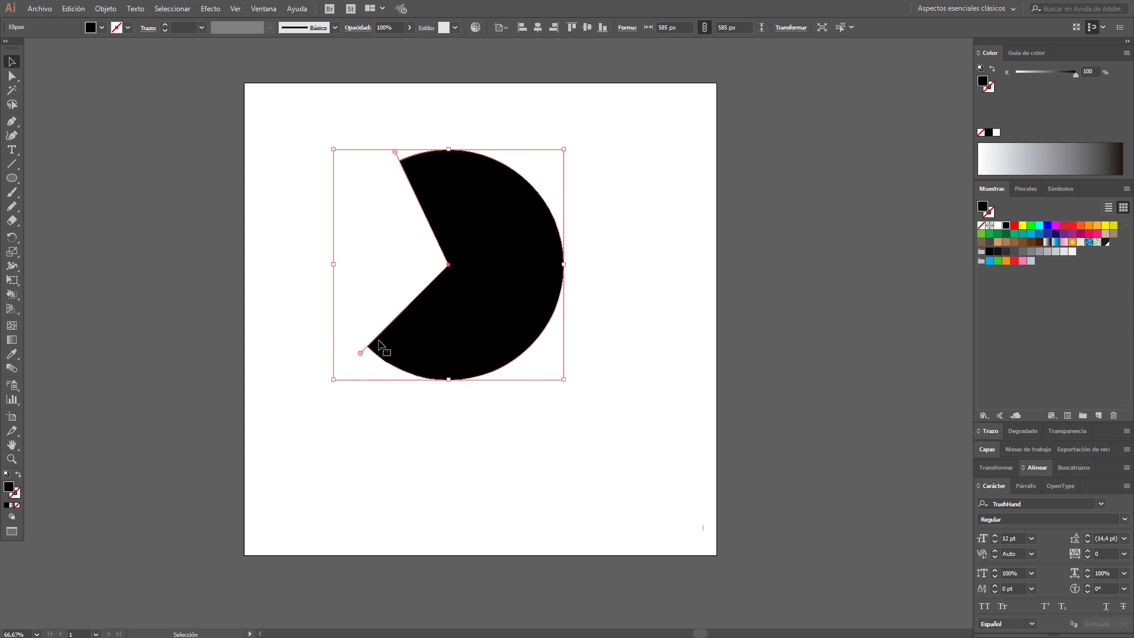
left_click_drag(362, 352, 378, 367)
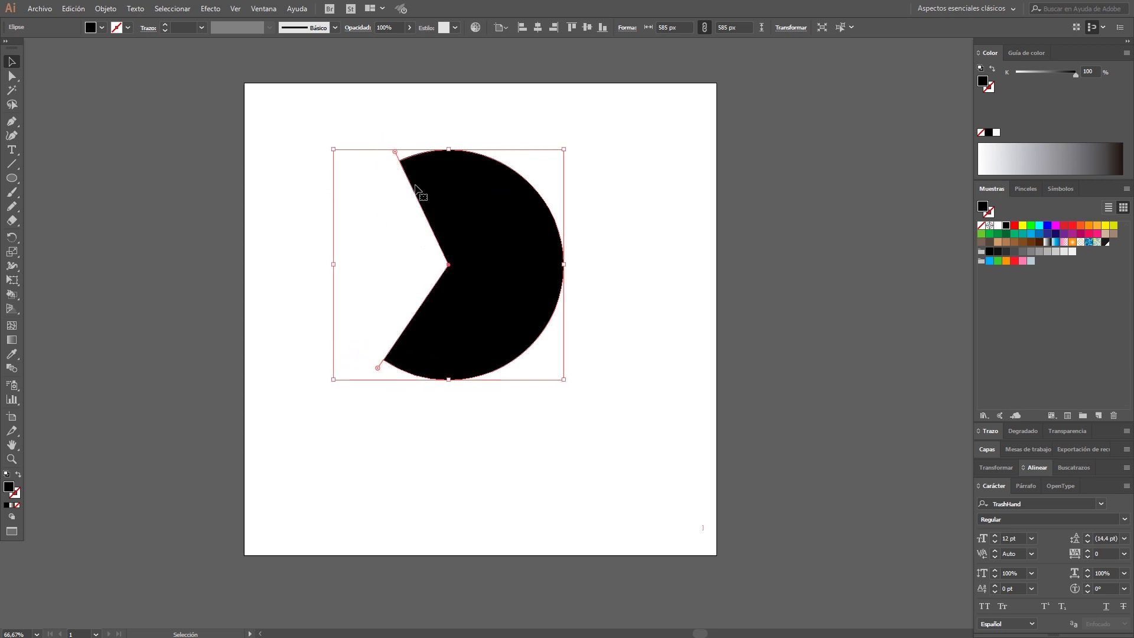
left_click_drag(395, 155, 385, 171)
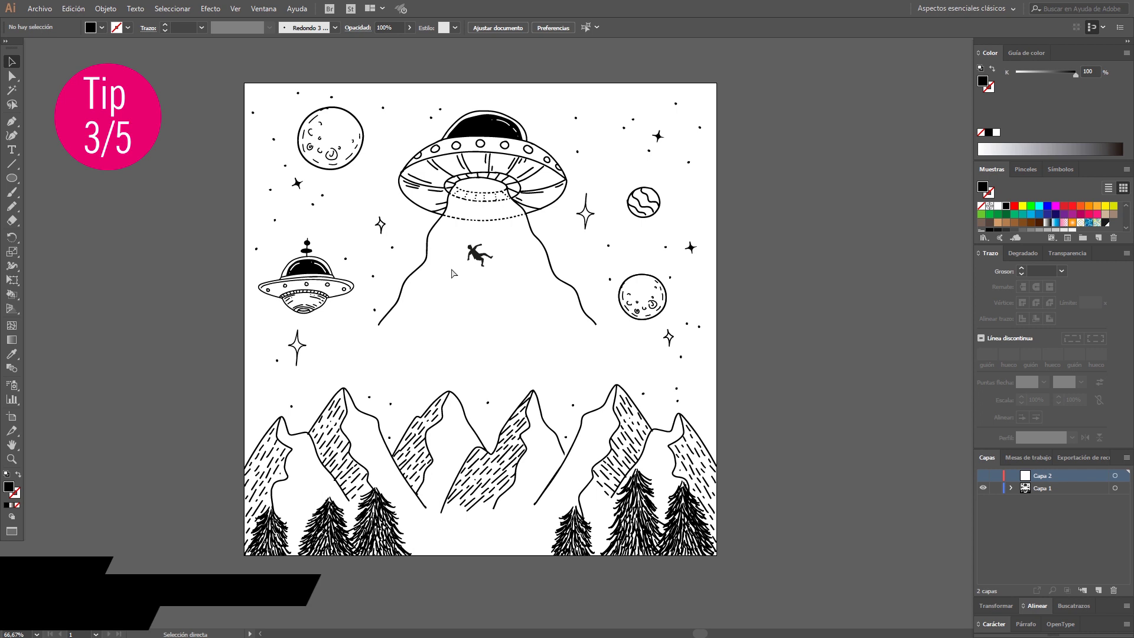
Step: Switch to Outline mode and zoom in on the lower-left trees with Direct Selection
key("ctrl+y")
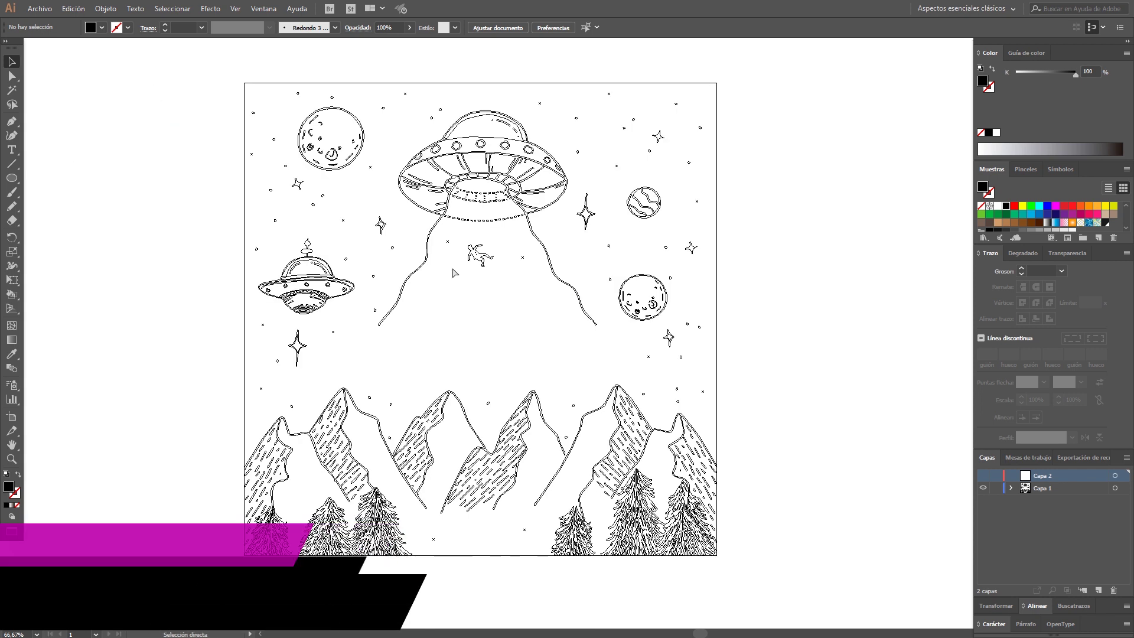
key("ctrl+y")
key("ctrl+y")
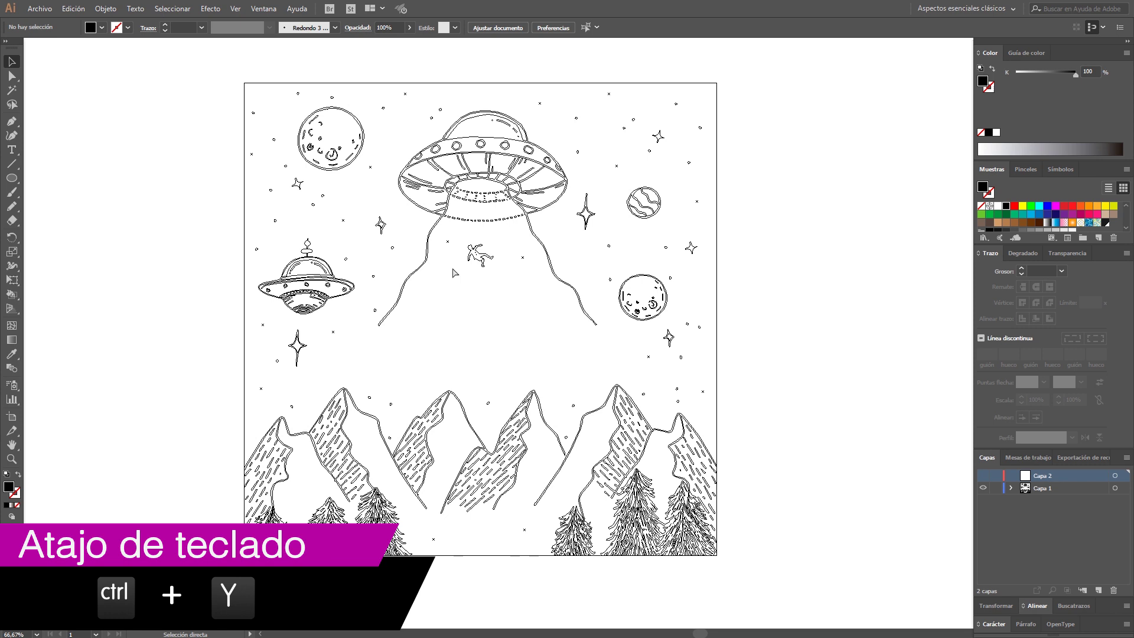
key("ctrl+y")
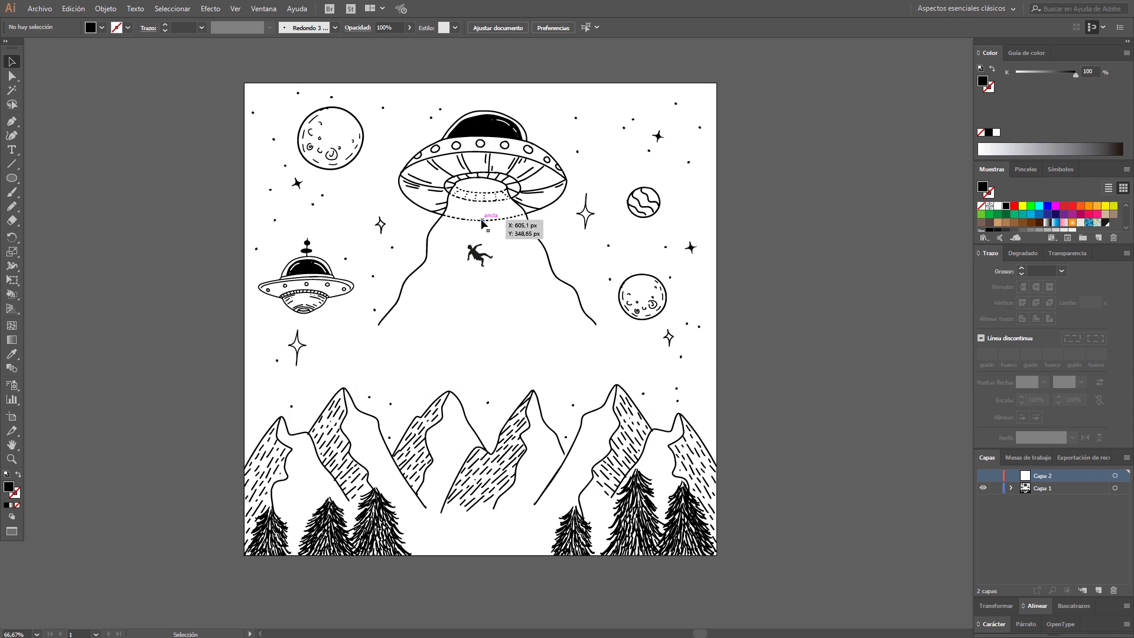
key("ctrl+y")
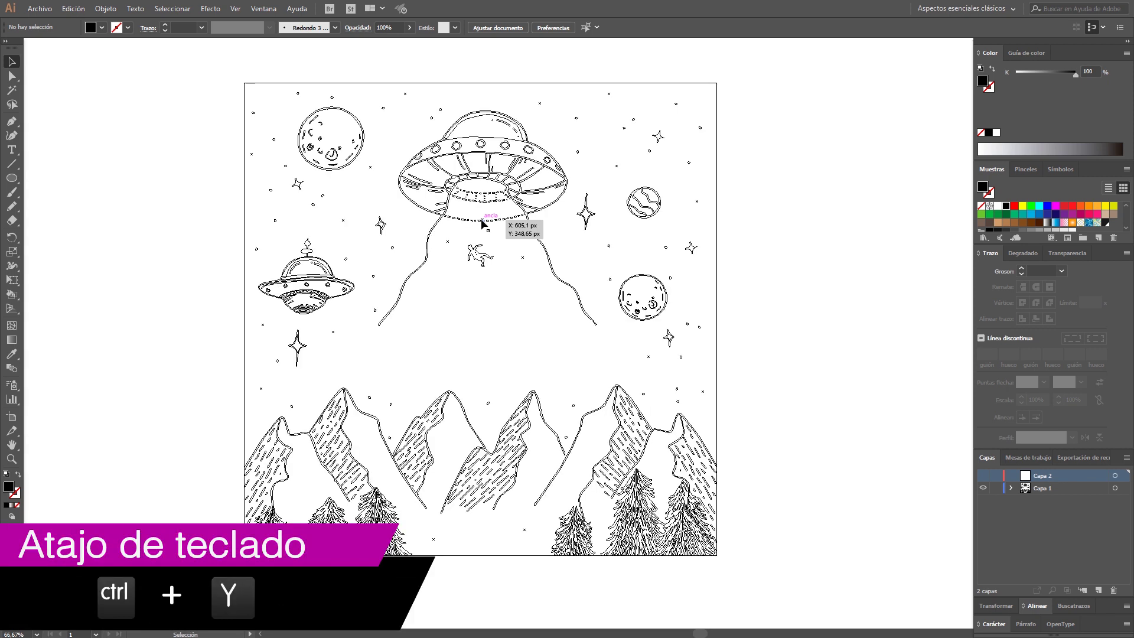
left_click_drag(384, 500, 472, 555)
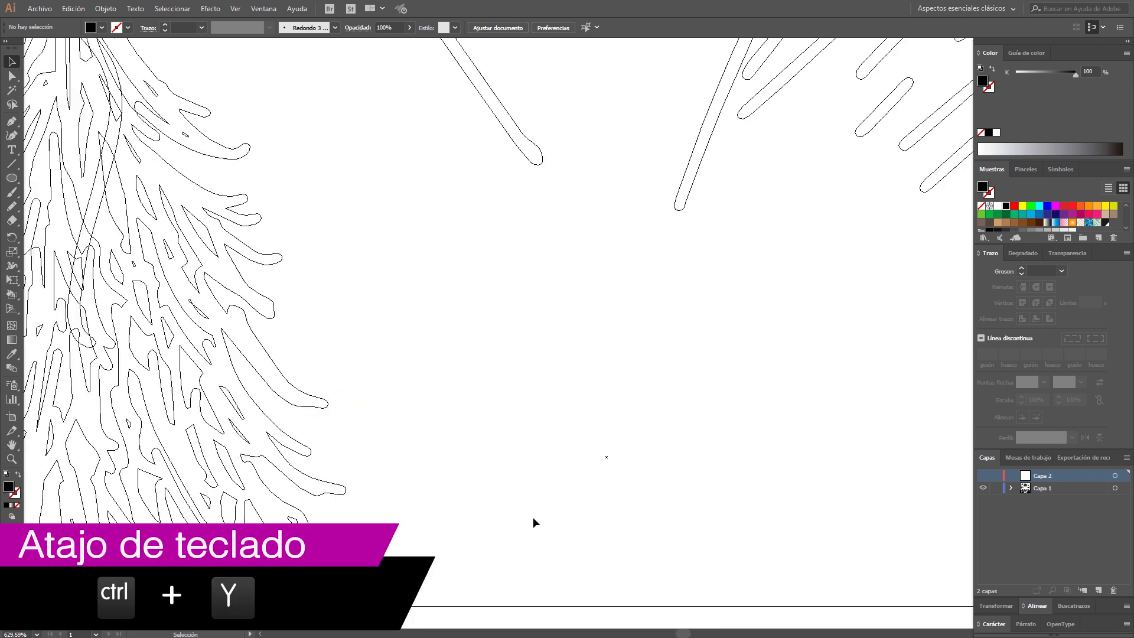
key("a")
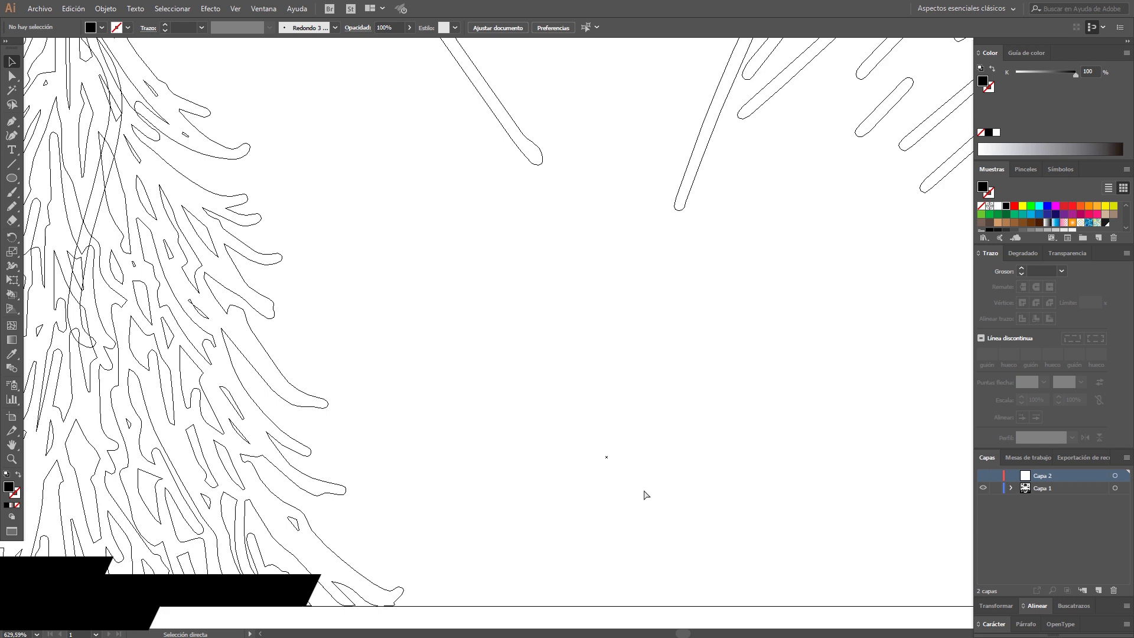
key("ctrl+y")
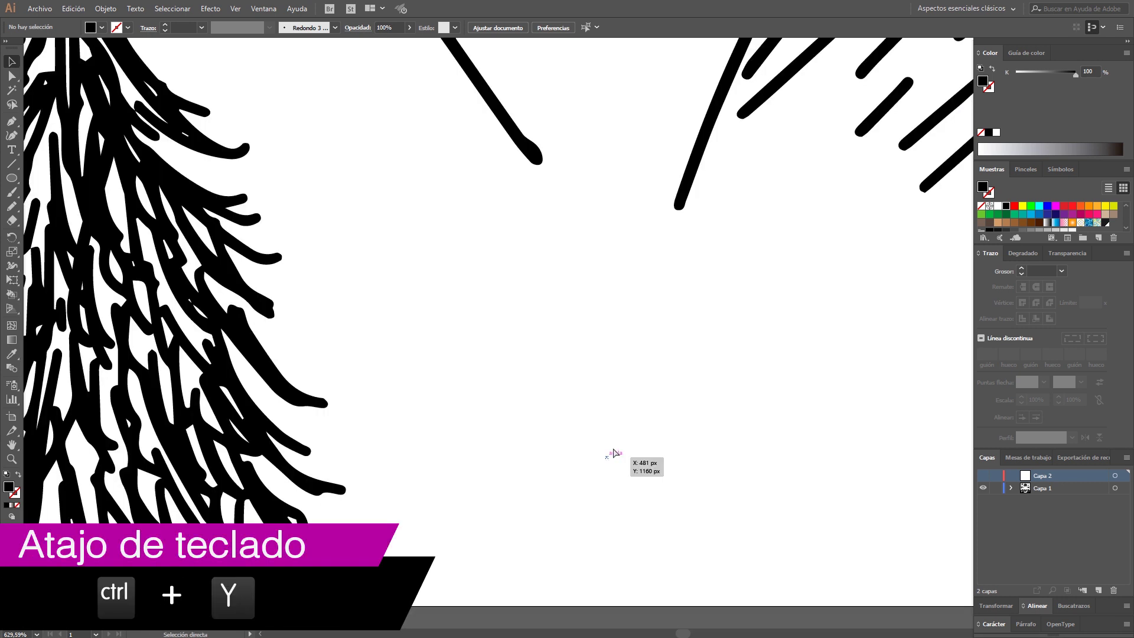
key("ctrl+y")
Step: Select the stray lone anchor point between the trees, then restore preview and deselect
left_click(608, 457)
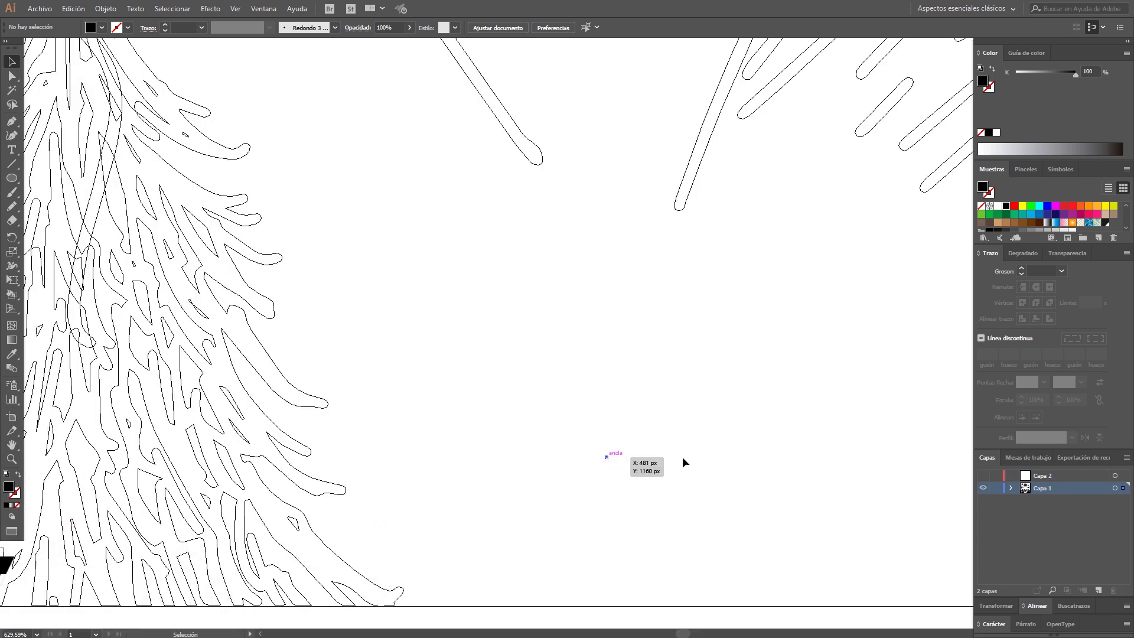
left_click_drag(660, 401, 577, 461)
scroll(615, 410, "down", 3)
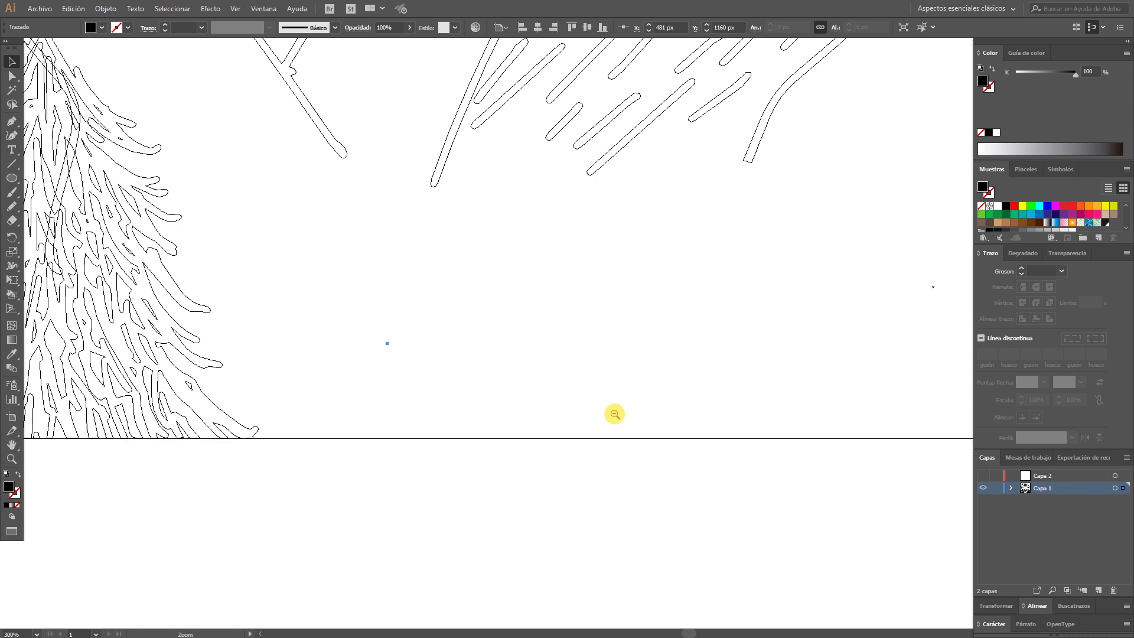
left_click_drag(615, 410, 582, 349)
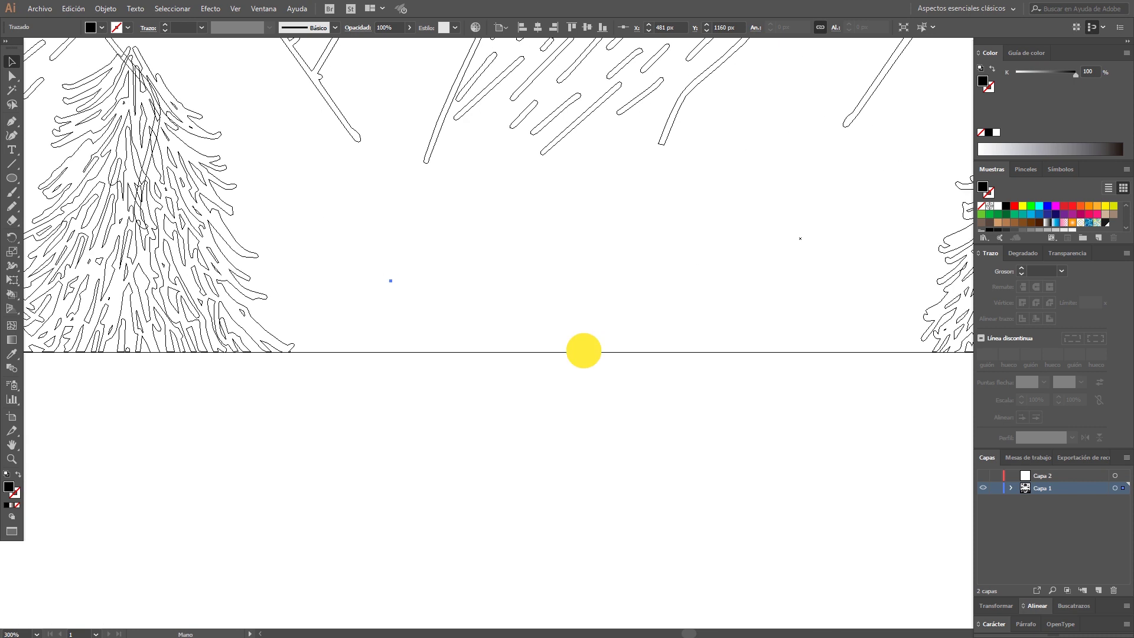
left_click(685, 319)
scroll(527, 309, "down", 2)
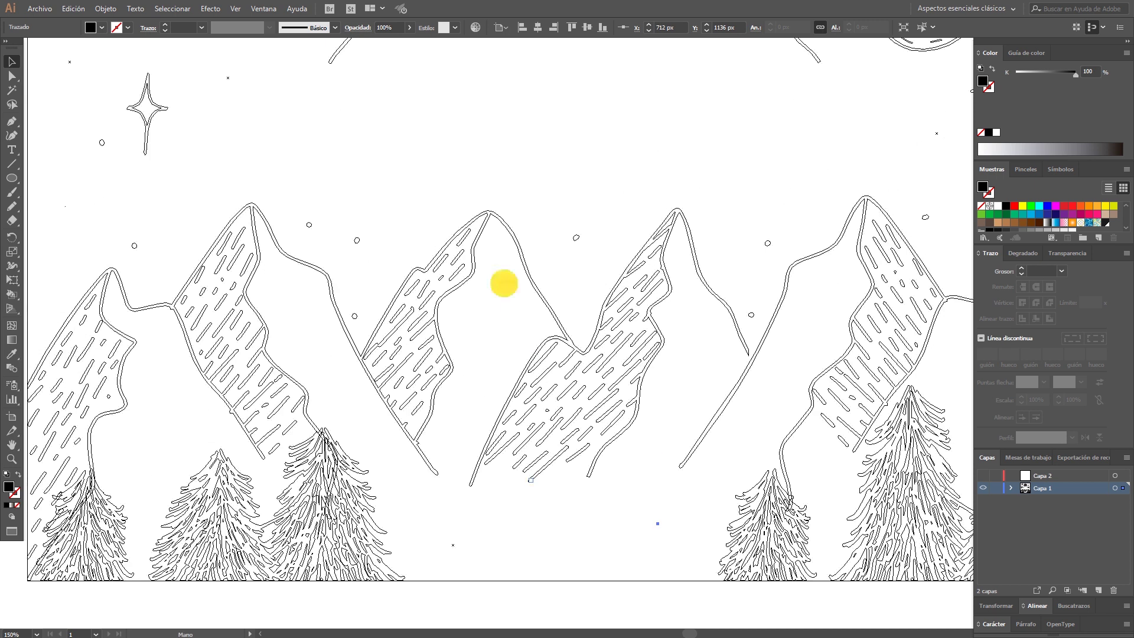
scroll(504, 284, "down", 2)
scroll(495, 253, "down", 1)
scroll(583, 302, "down", 1)
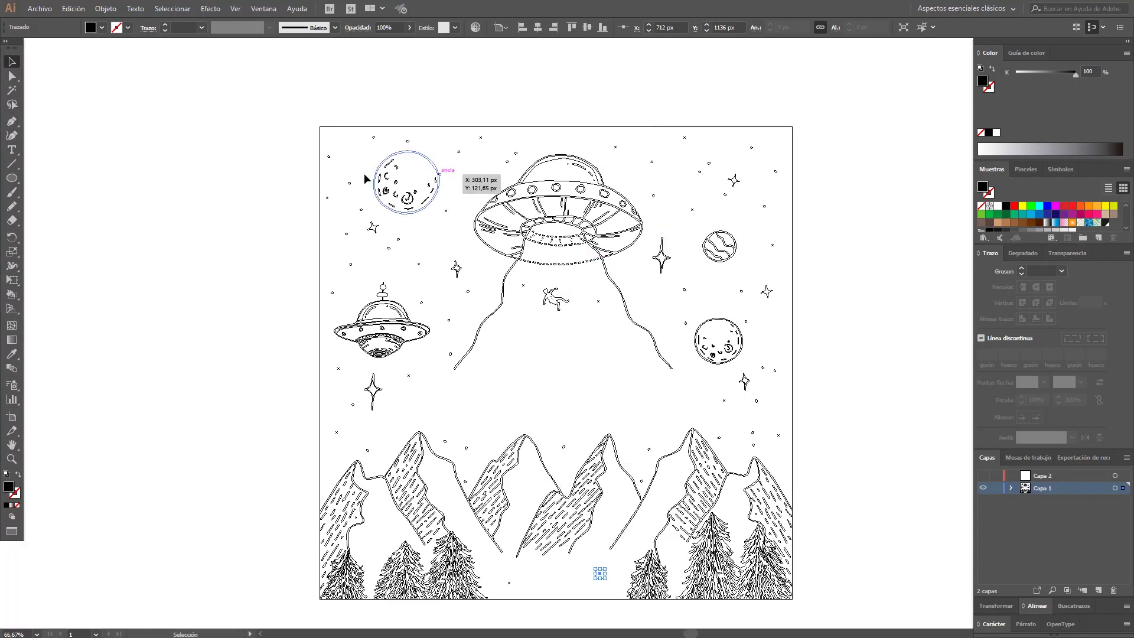
key("ctrl+y")
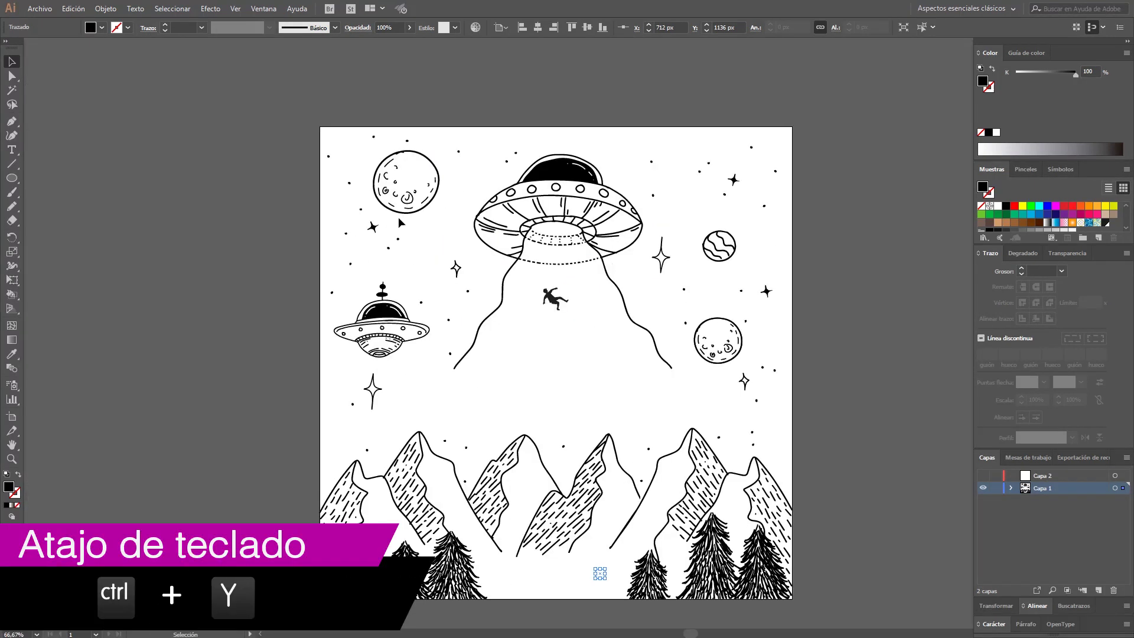
left_click(413, 369)
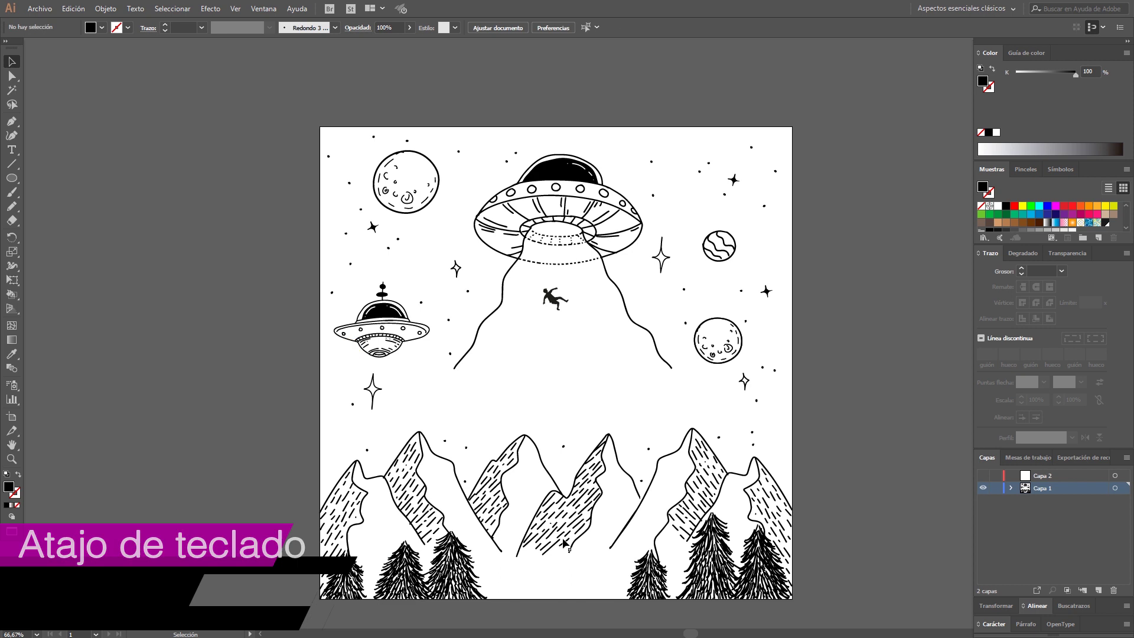
Step: Apply Objeto > Trazado > Limpiar with Puntos aislados, Objetos sin tintas and Borrar trazados de texto vacíos checked
left_click(105, 9)
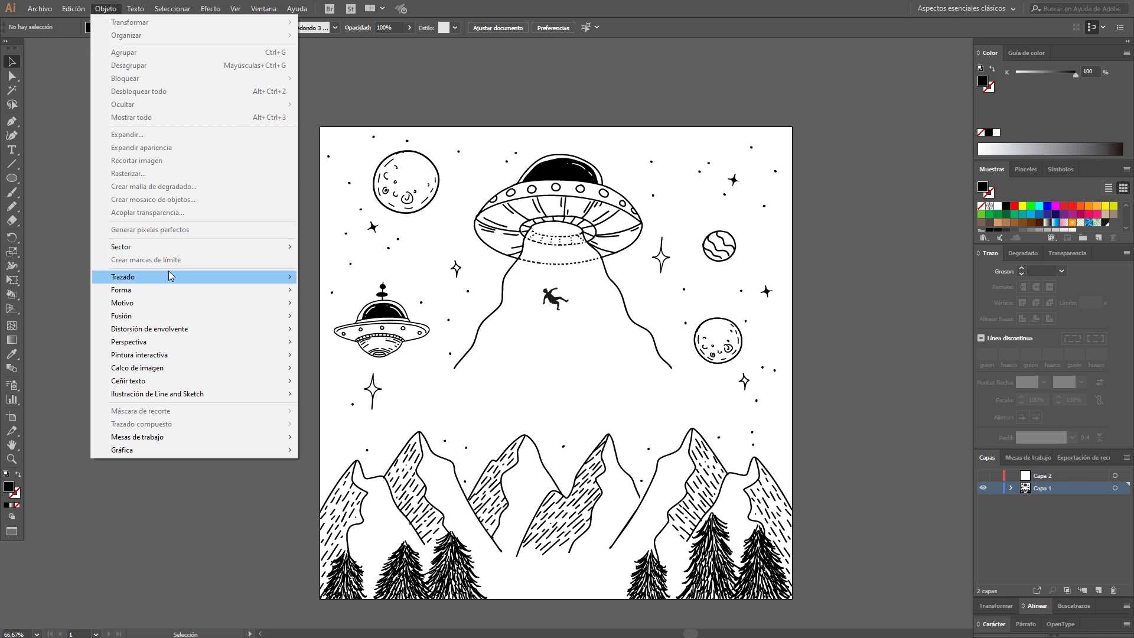
mouse_move(169, 276)
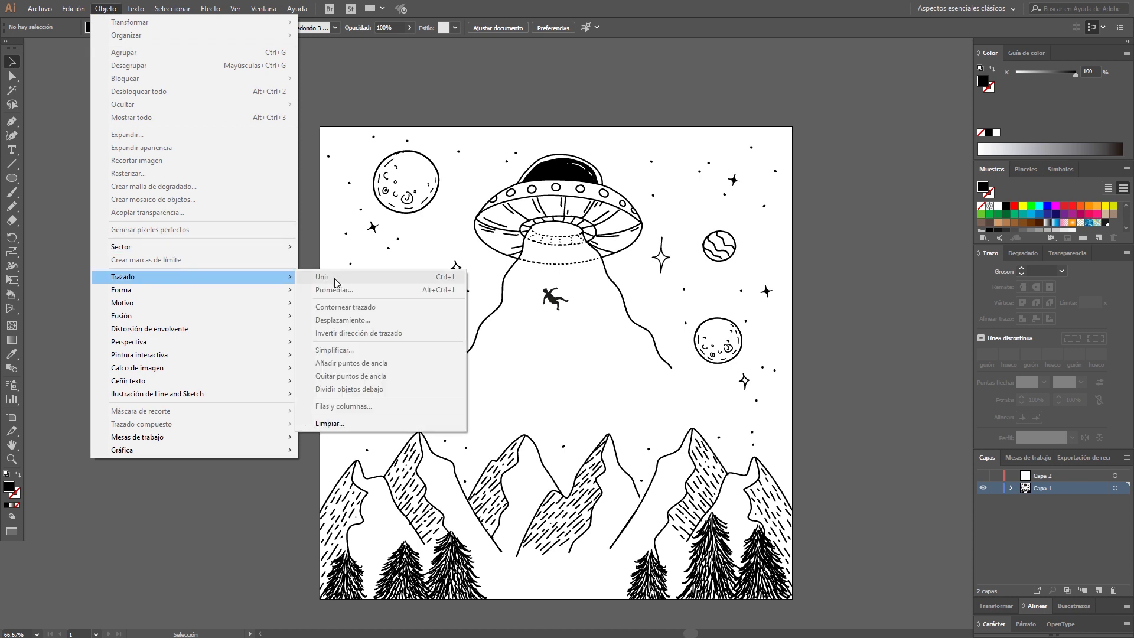
left_click(331, 423)
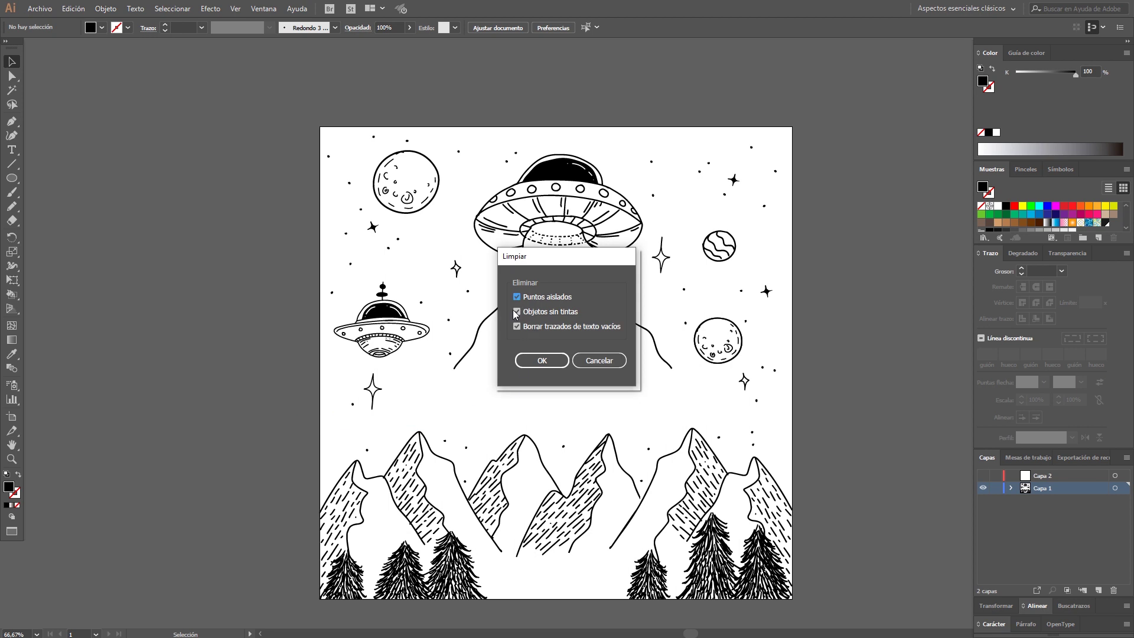
left_click(540, 360)
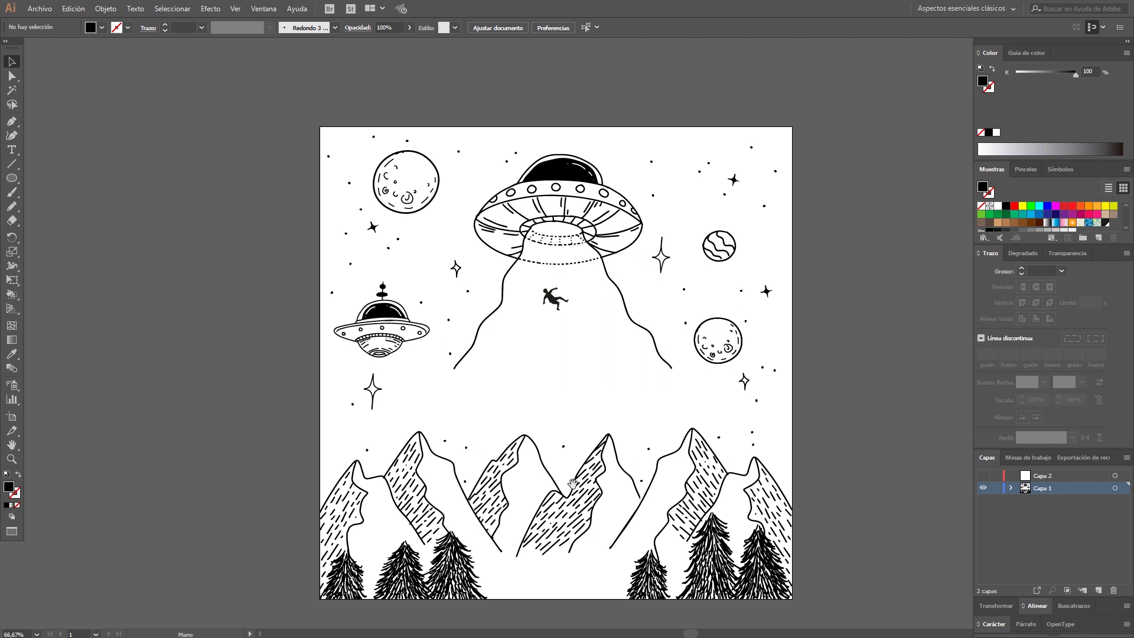
Step: Switch to outline view and inspect the mountains and UFO for leftover paths
left_click_drag(573, 488, 526, 388)
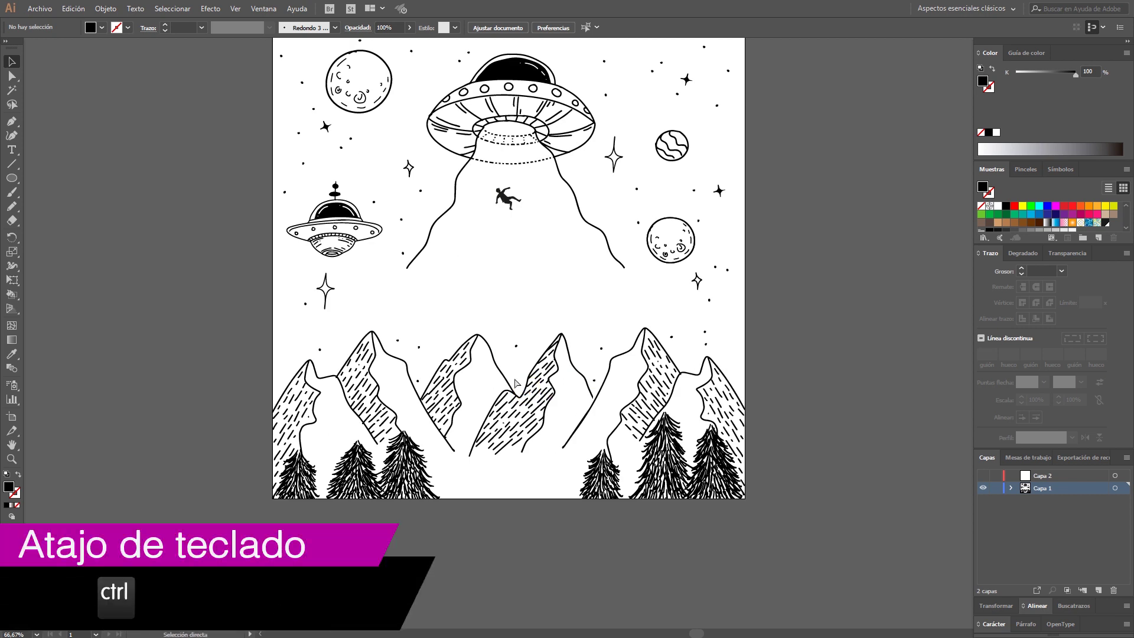
key("ctrl+y")
left_click_drag(367, 364, 653, 519)
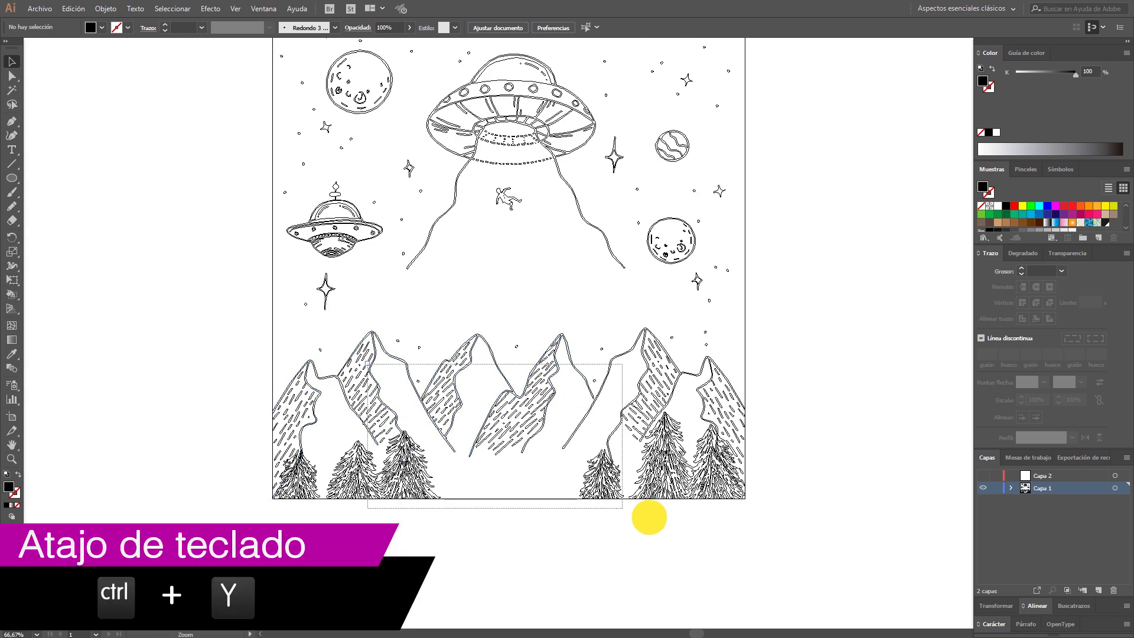
left_click(666, 356, "alt")
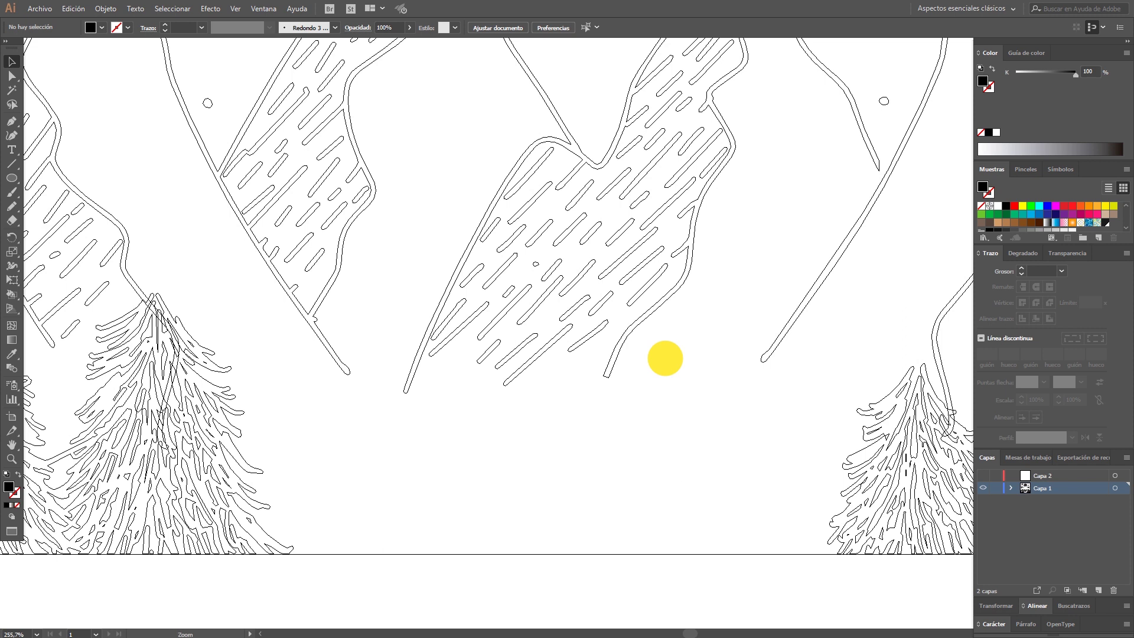
left_click(666, 357, "alt")
left_click(562, 399, "alt")
left_click(526, 313, "alt")
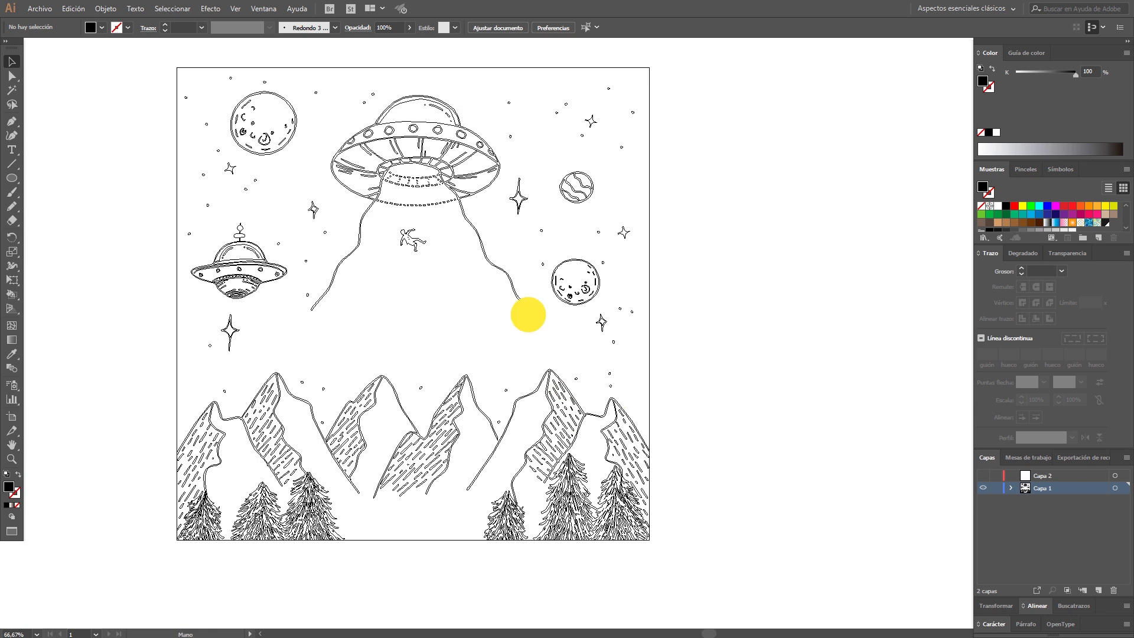
left_click_drag(144, 101, 708, 316)
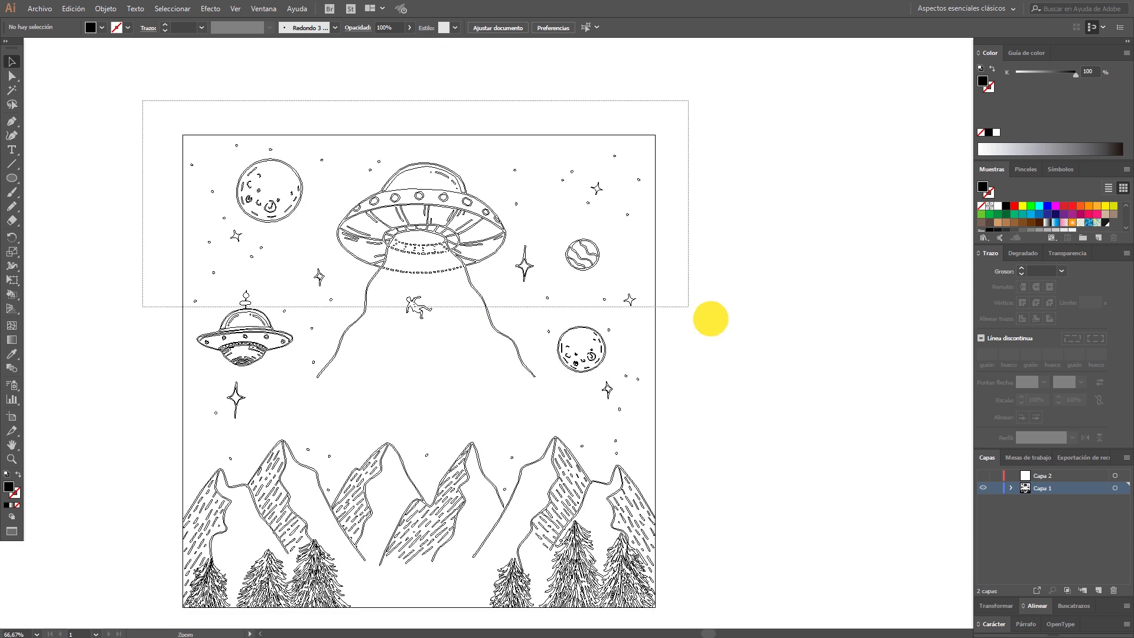
left_click(504, 329, "alt")
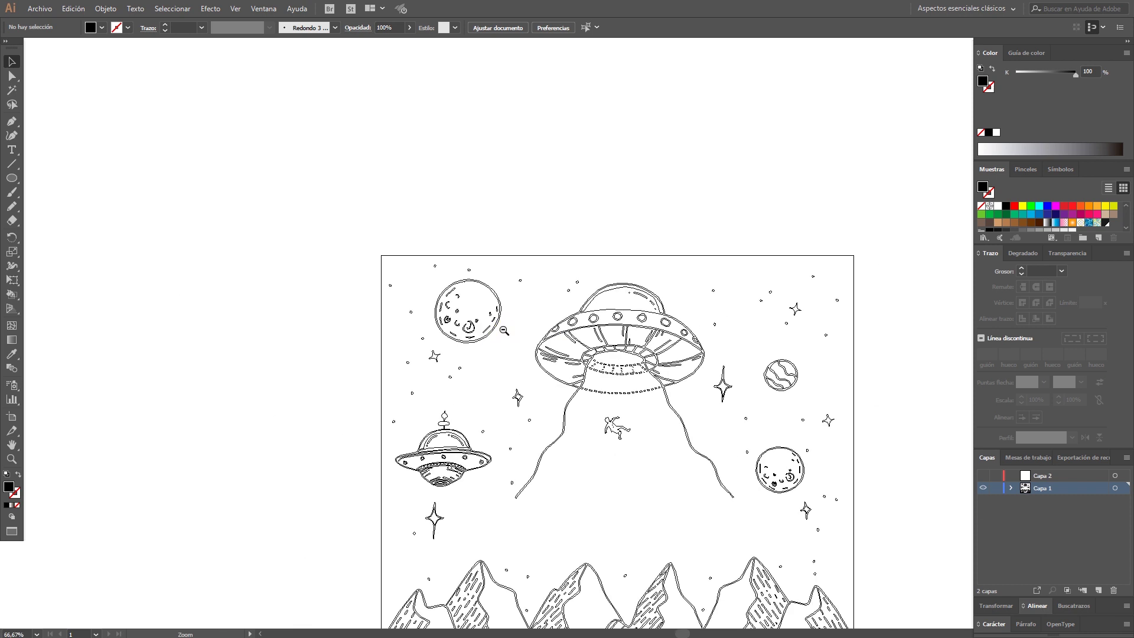
left_click(450, 273, "alt")
left_click_drag(421, 286, 347, 214)
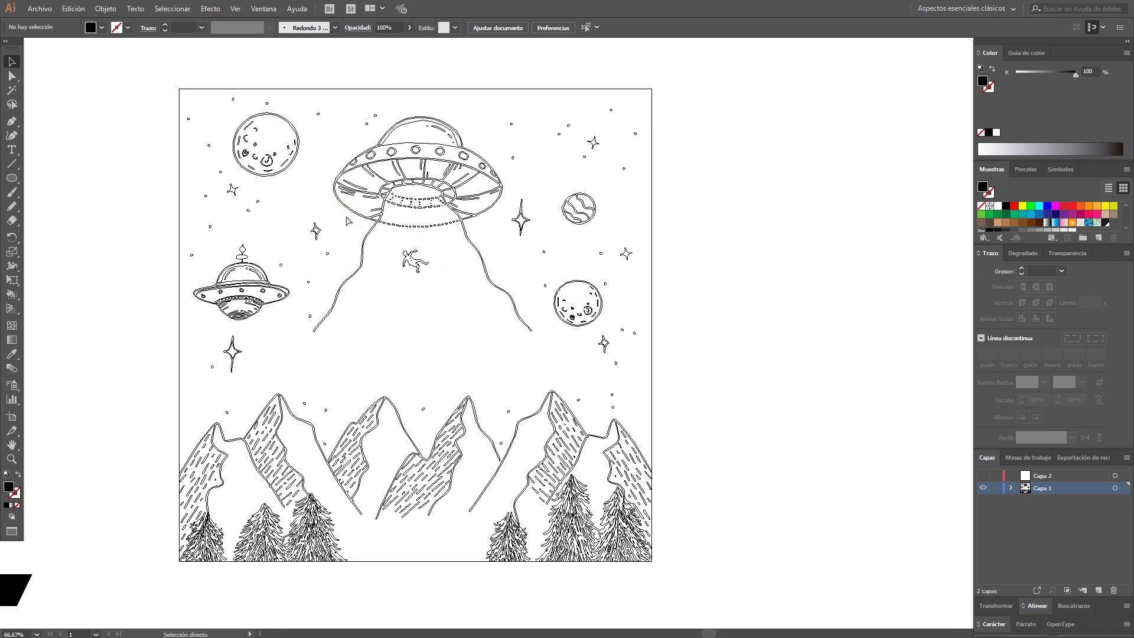
Step: Undo and redo the clean-up to compare the stray points around the UFO
key("ctrl+z")
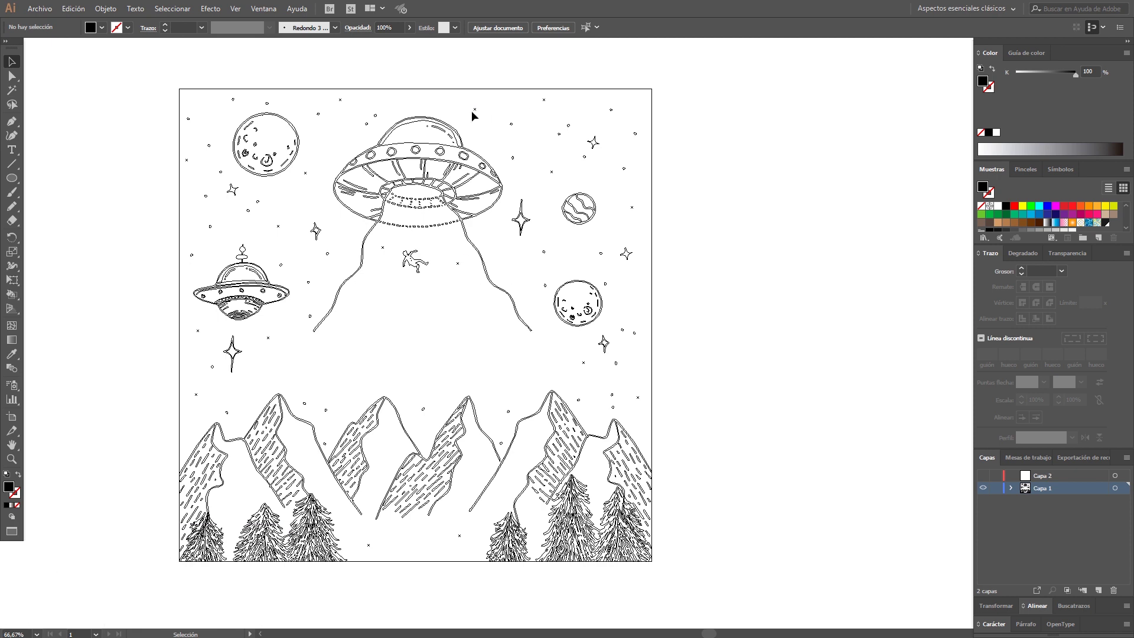
left_click_drag(440, 79, 613, 175)
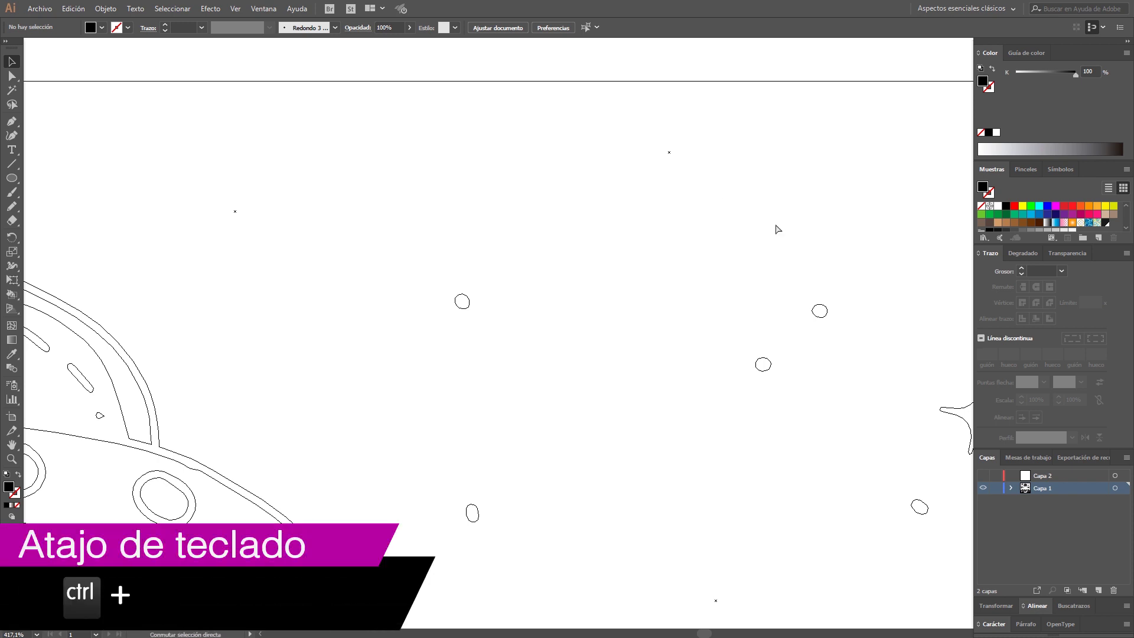
key("ctrl+shift+z")
scroll(357, 354, "down", 3)
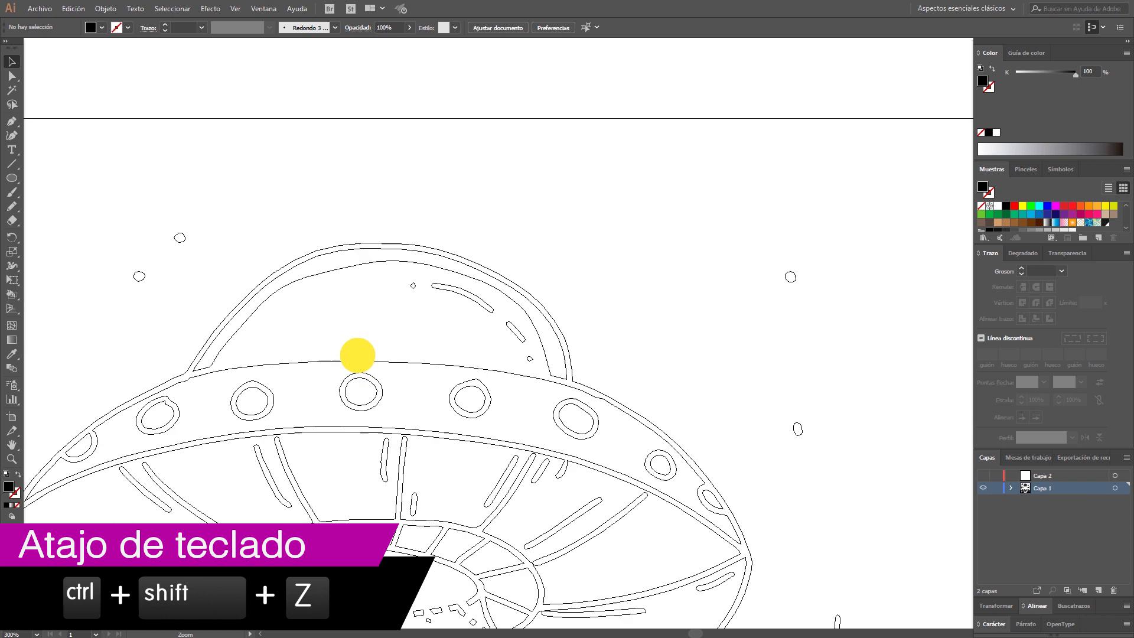
left_click_drag(357, 354, 538, 401)
scroll(407, 361, "down", 1)
scroll(410, 366, "down", 1)
scroll(410, 367, "down", 1)
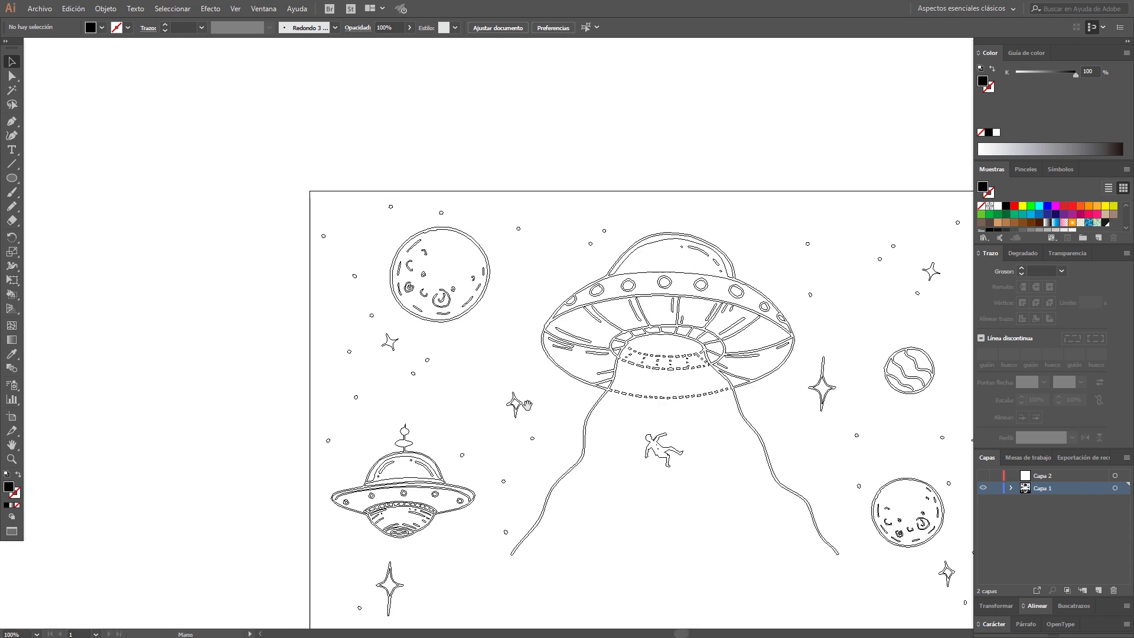
scroll(392, 312, "down", 1)
left_click_drag(392, 312, 366, 290)
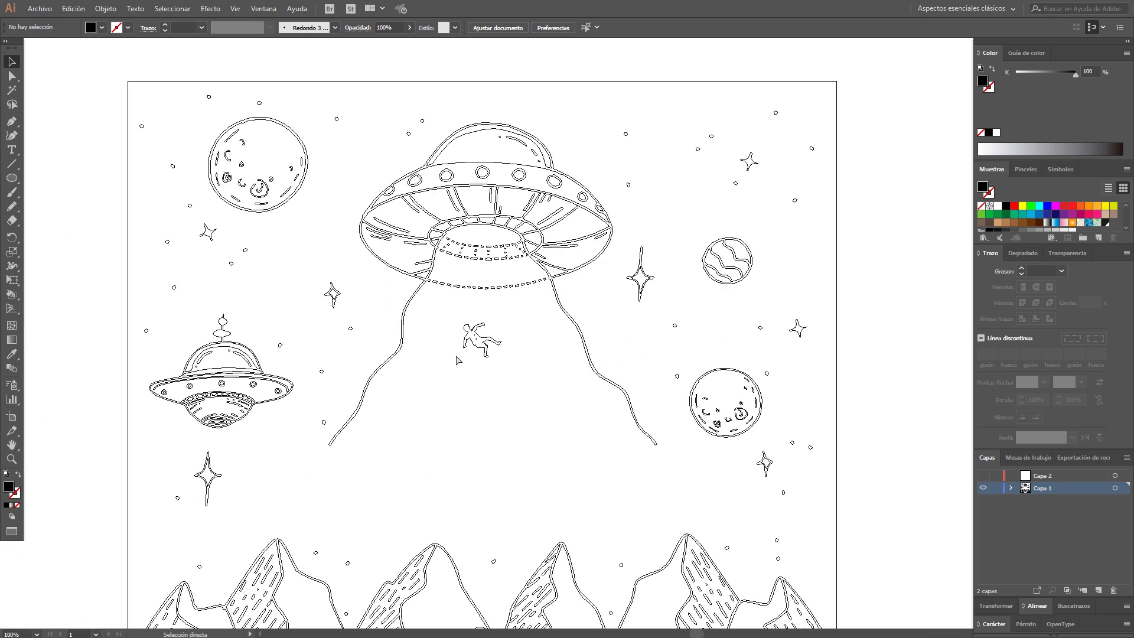
mouse_move(456, 365)
left_mouse_down()
mouse_move(423, 347)
mouse_move(406, 365)
left_mouse_up()
scroll(466, 355, "down", 1)
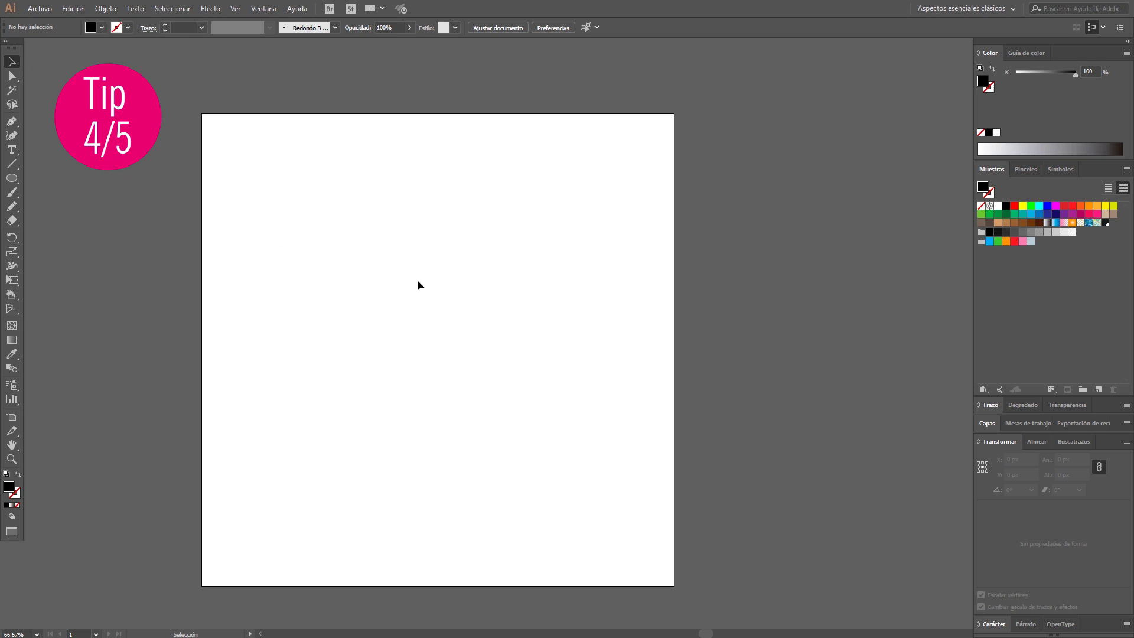
Step: Draw a large black circle and paste a smaller yellow copy in front of it
left_click(12, 177)
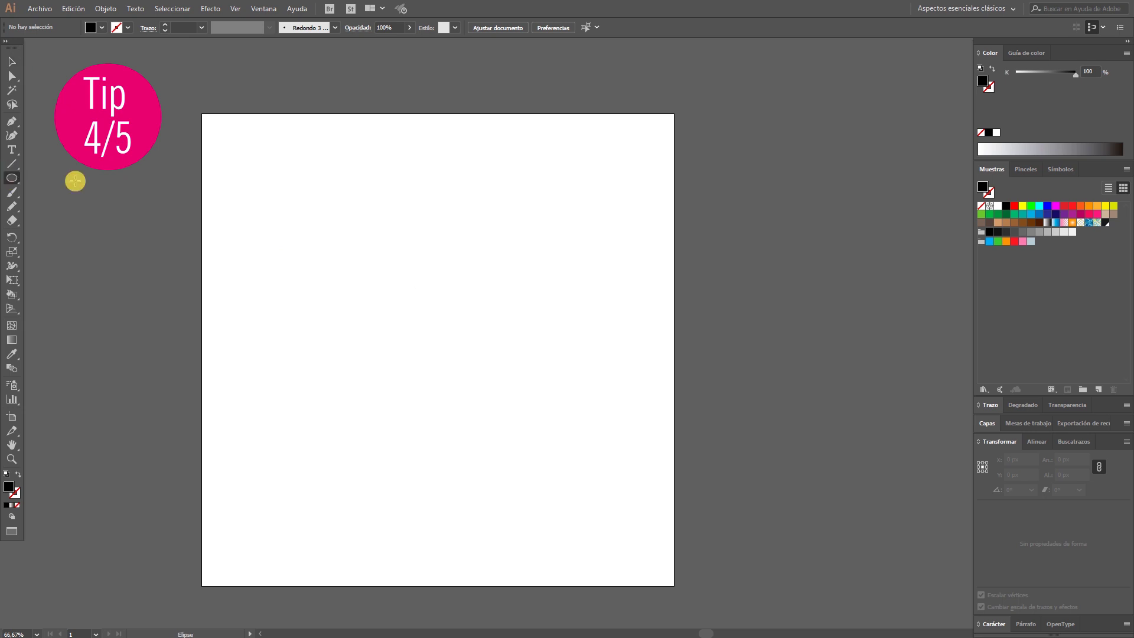
mouse_move(299, 209)
left_mouse_down()
mouse_move(452, 362)
mouse_move(579, 412)
left_mouse_up()
key("ctrl+c")
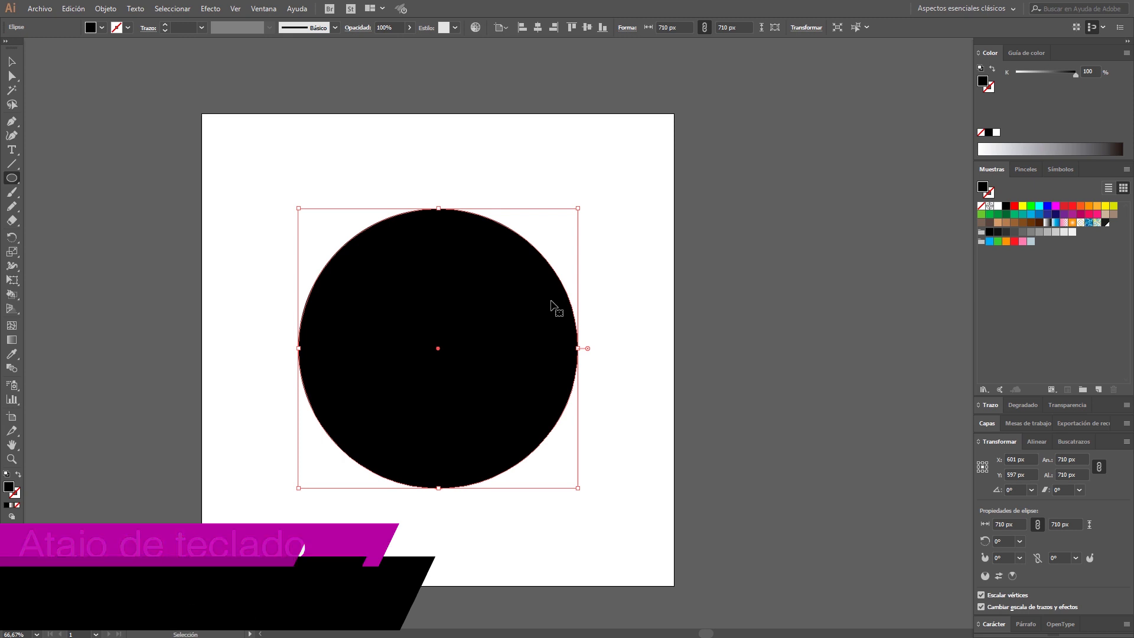
key("ctrl+f")
key("v")
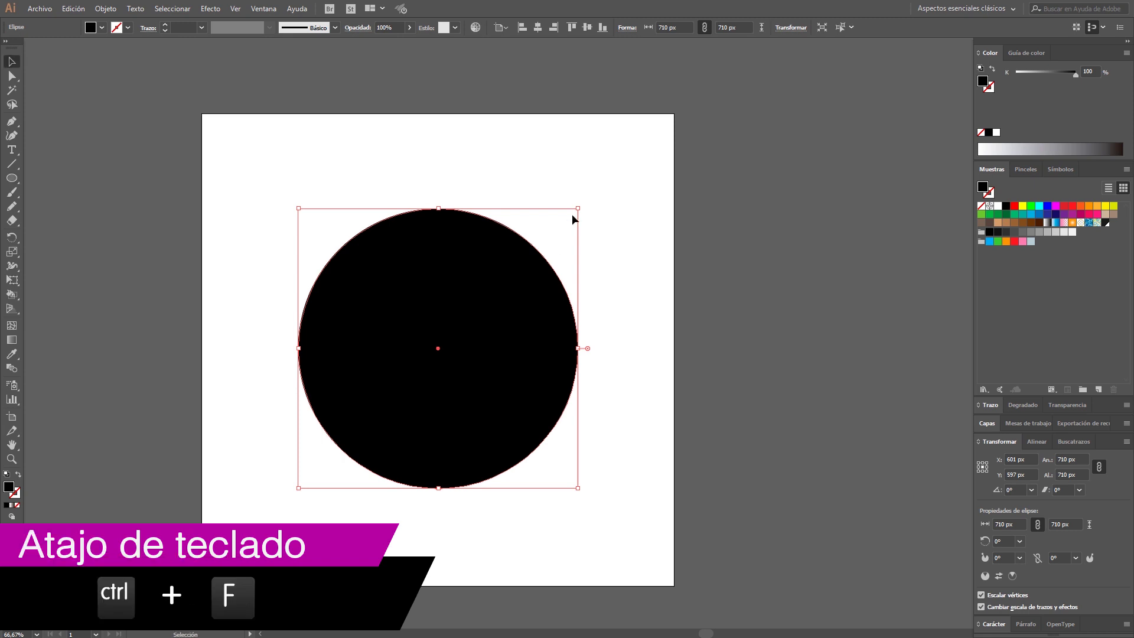
left_click_drag(577, 208, 564, 223)
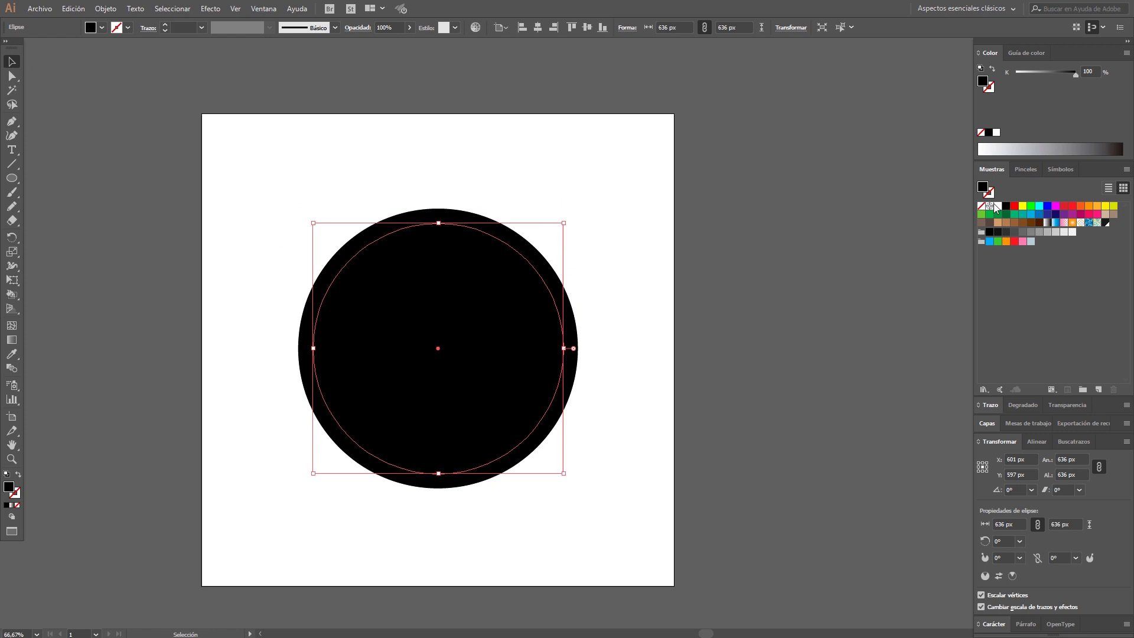
left_click(1023, 205)
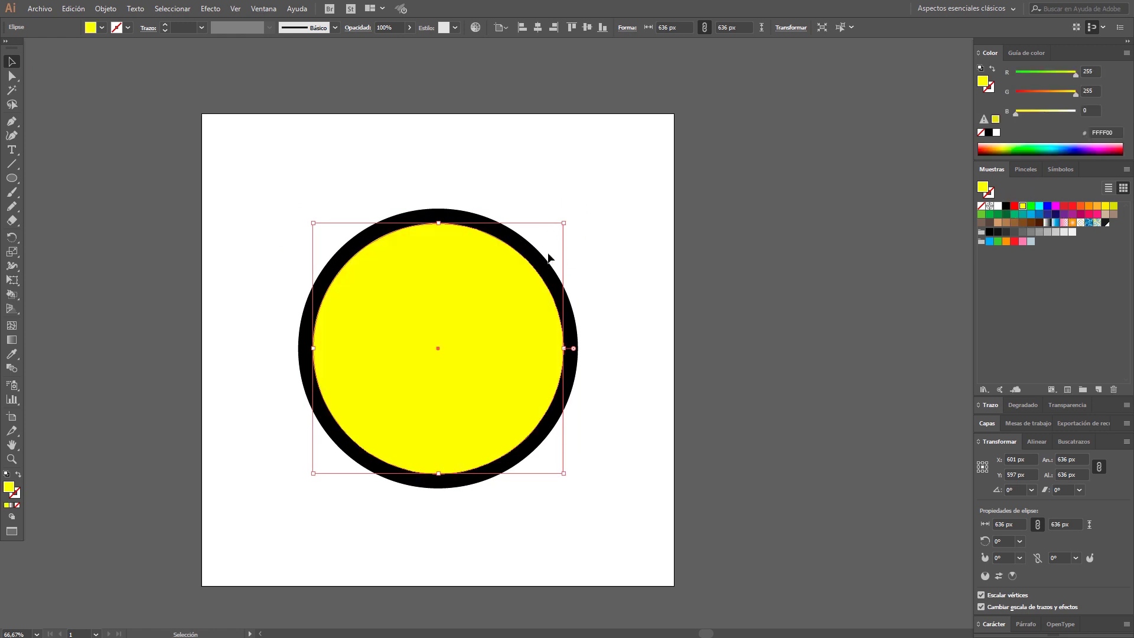
Step: Paste a 532 px orange copy centred inside the yellow circle, then zoom in on the circles
key("a")
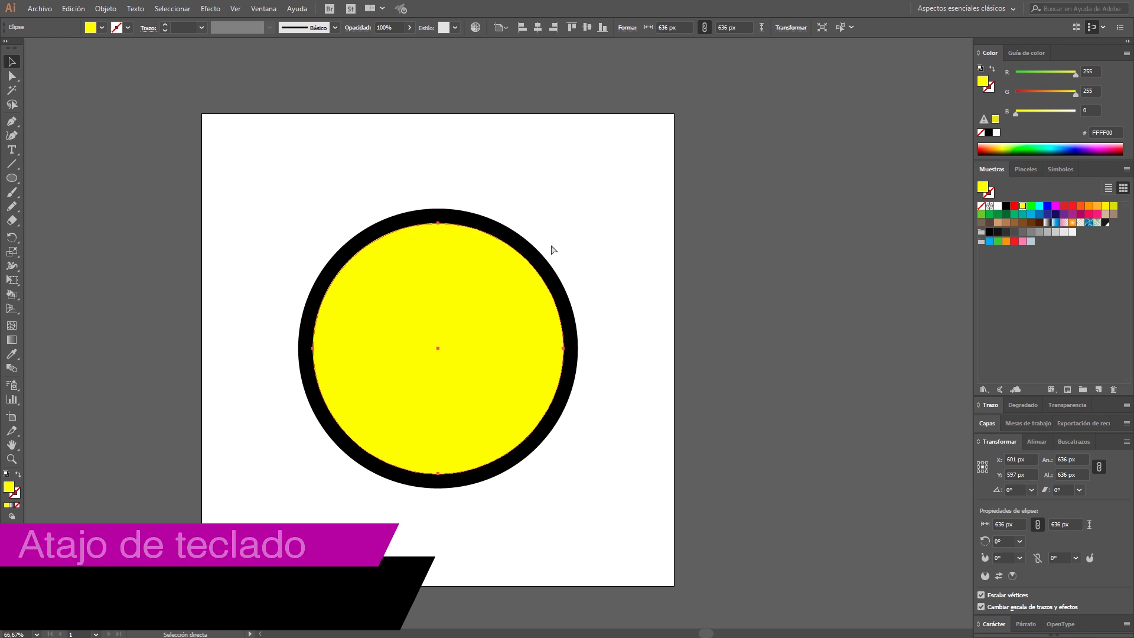
key("ctrl+c")
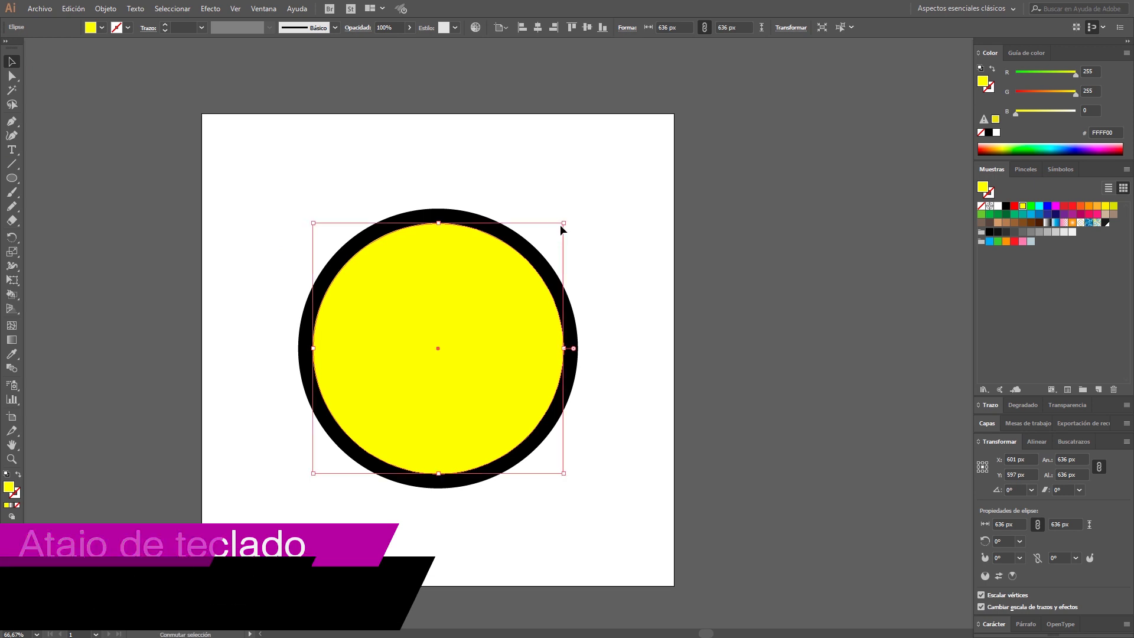
key("ctrl+f")
left_click_drag(562, 223, 543, 244)
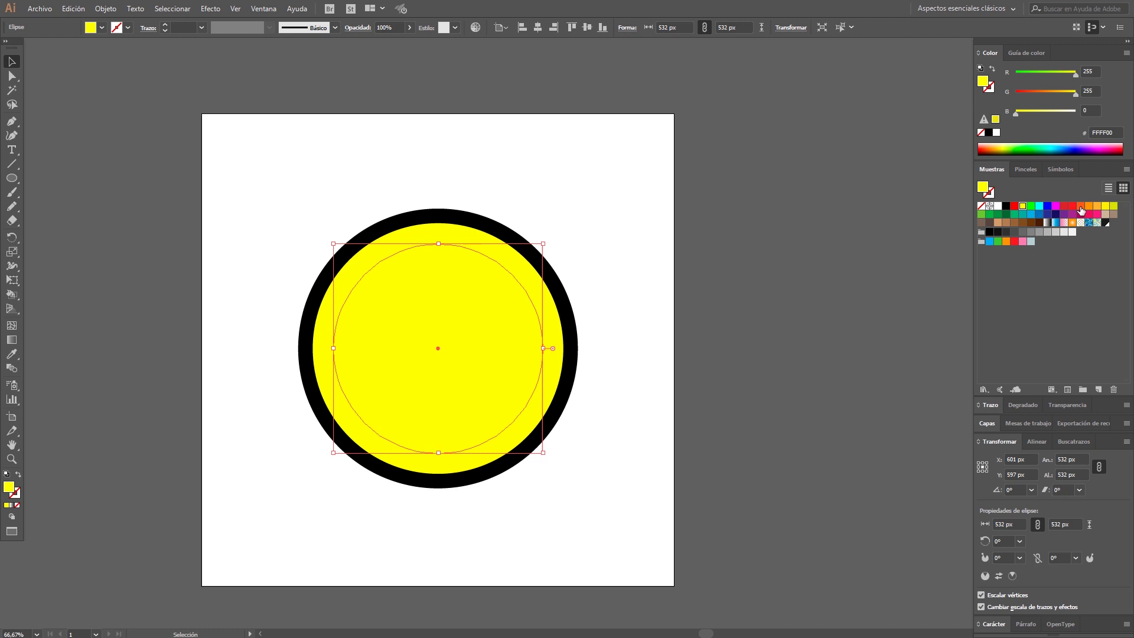
left_click(1089, 206)
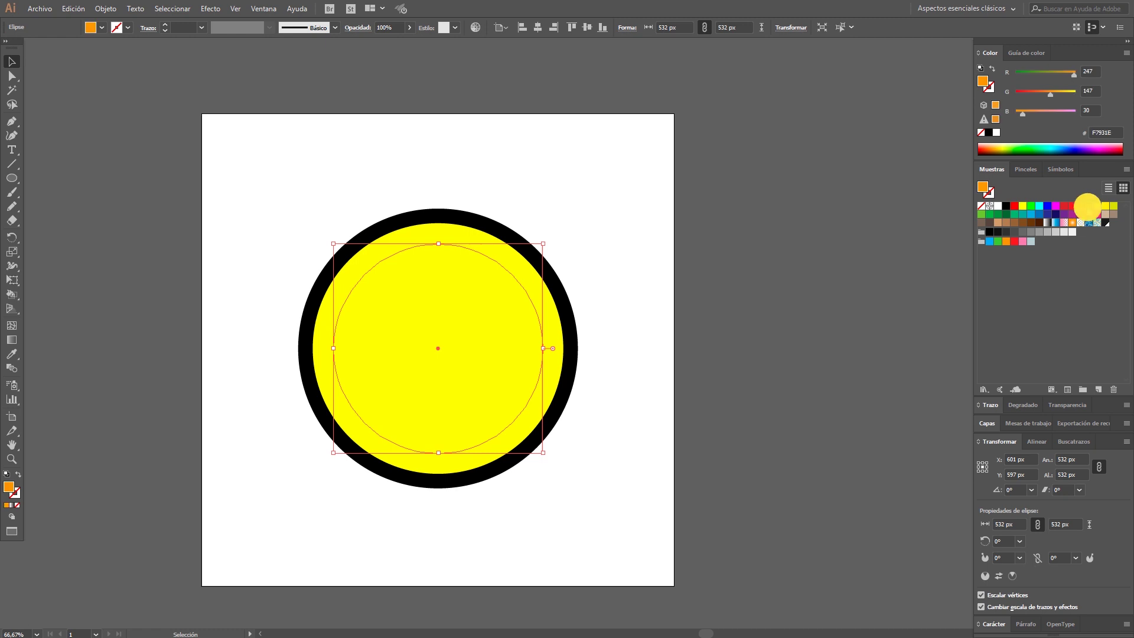
left_click(742, 334)
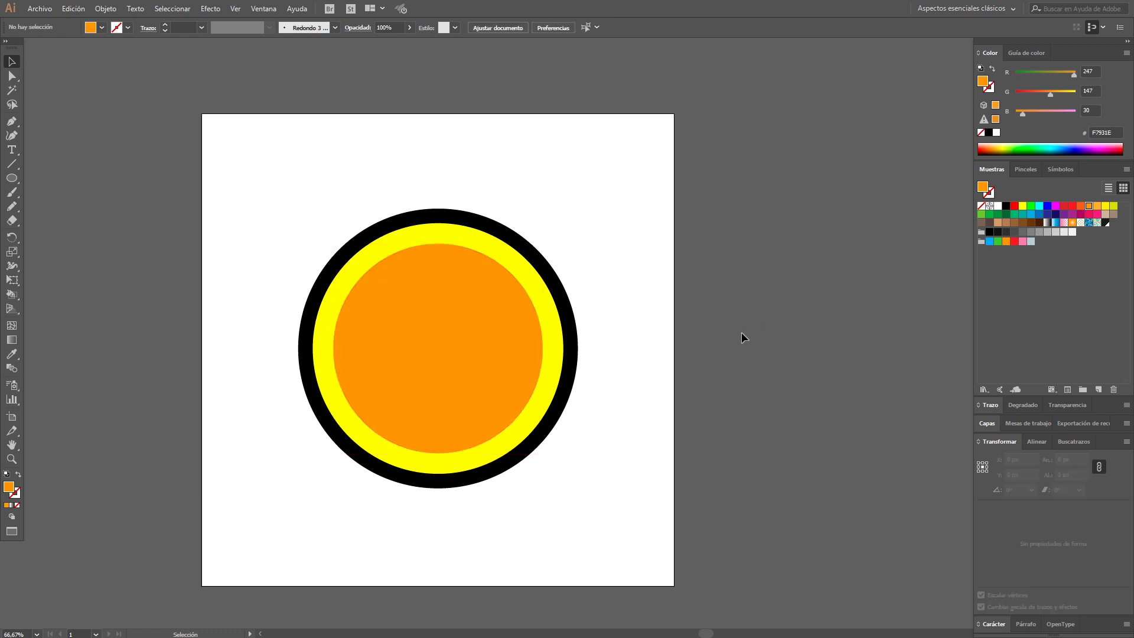
key("z")
left_click_drag(164, 127, 734, 525)
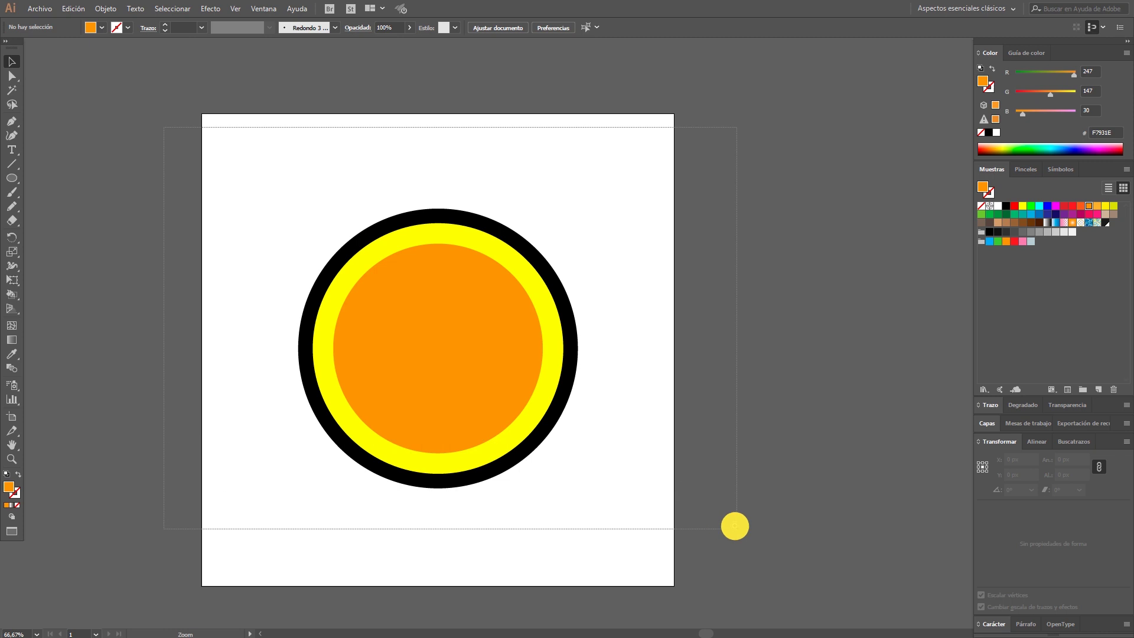
Step: Lock the orange circle with Ctrl+2, then test it by moving the yellow circle and undoing
key("a")
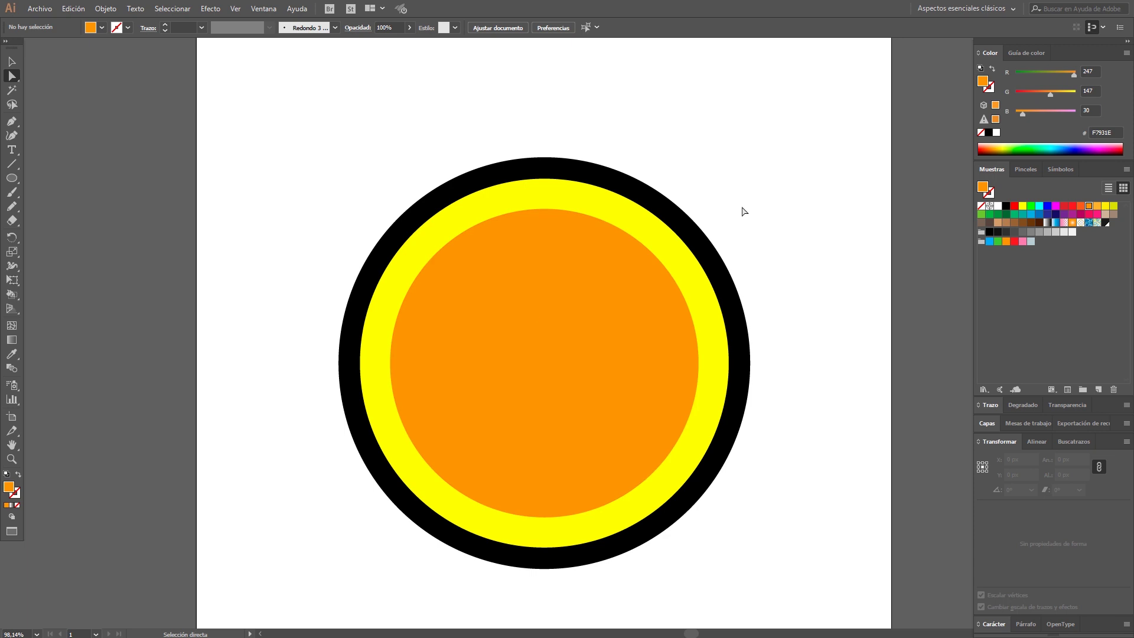
left_click(558, 339)
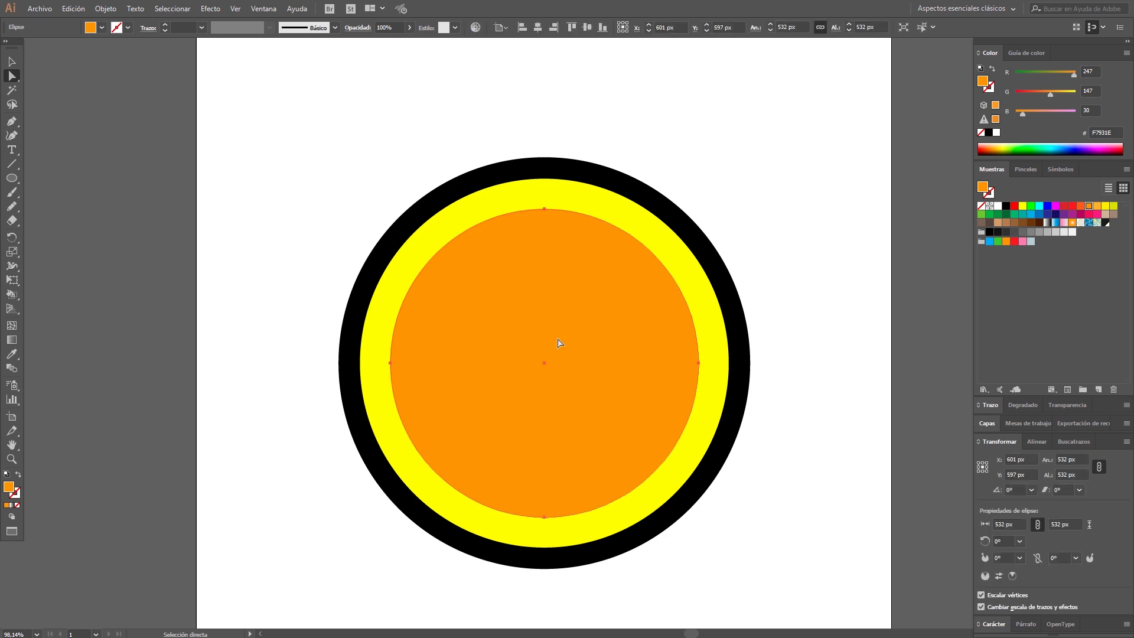
left_click(13, 63)
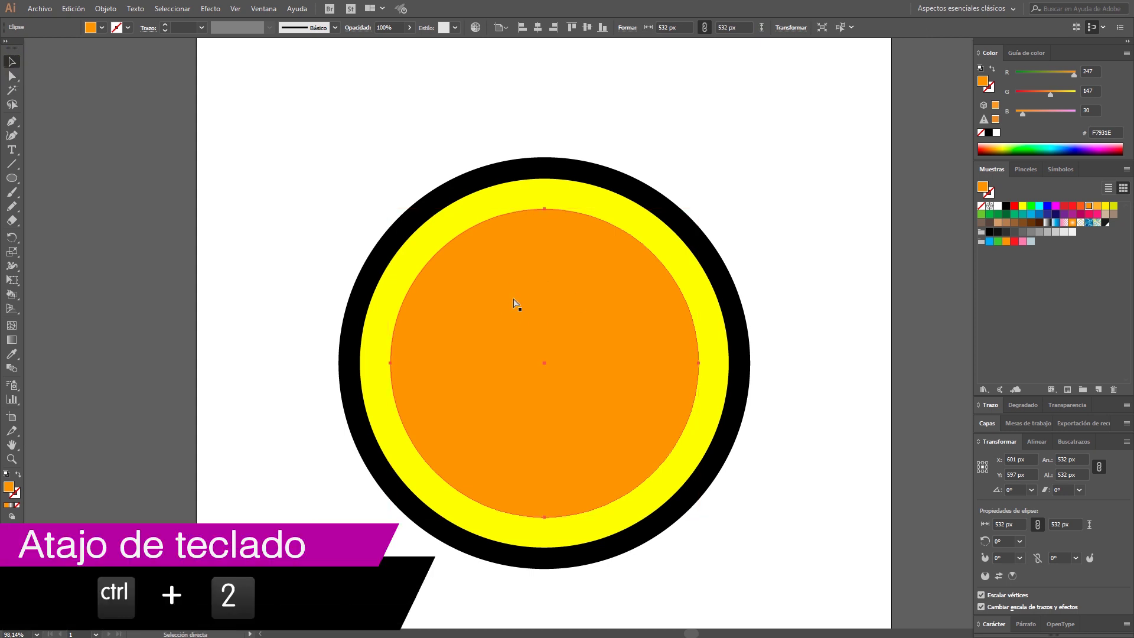
key("ctrl+2")
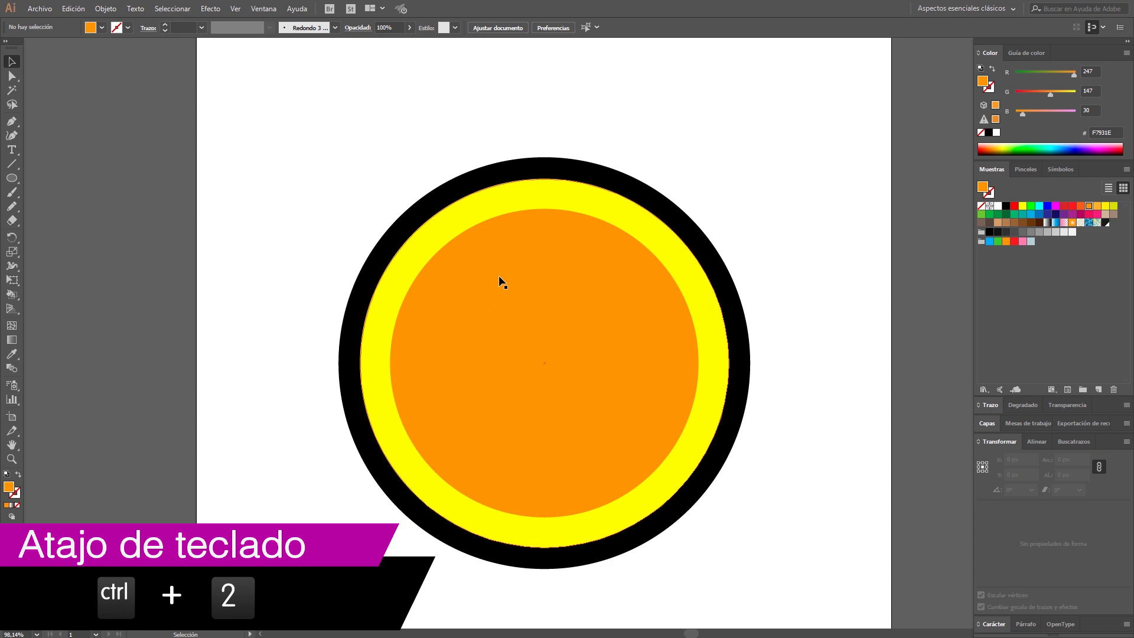
mouse_move(539, 314)
left_mouse_down()
mouse_move(531, 319)
mouse_move(498, 245)
mouse_move(396, 196)
left_mouse_up()
key("ctrl+z")
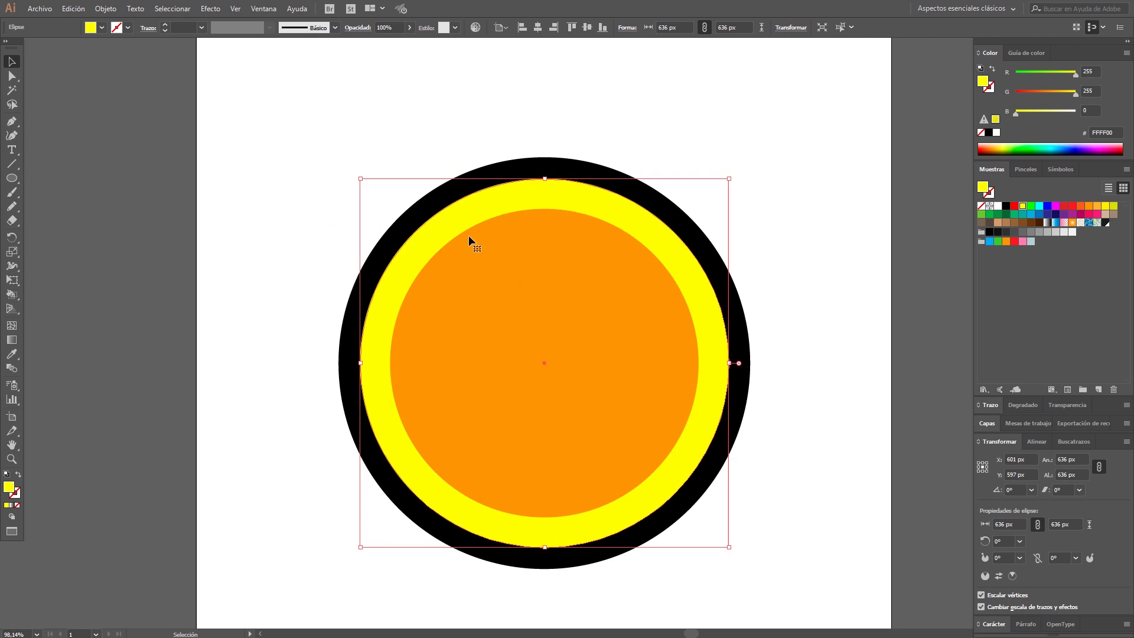
key("ctrl+shift+a")
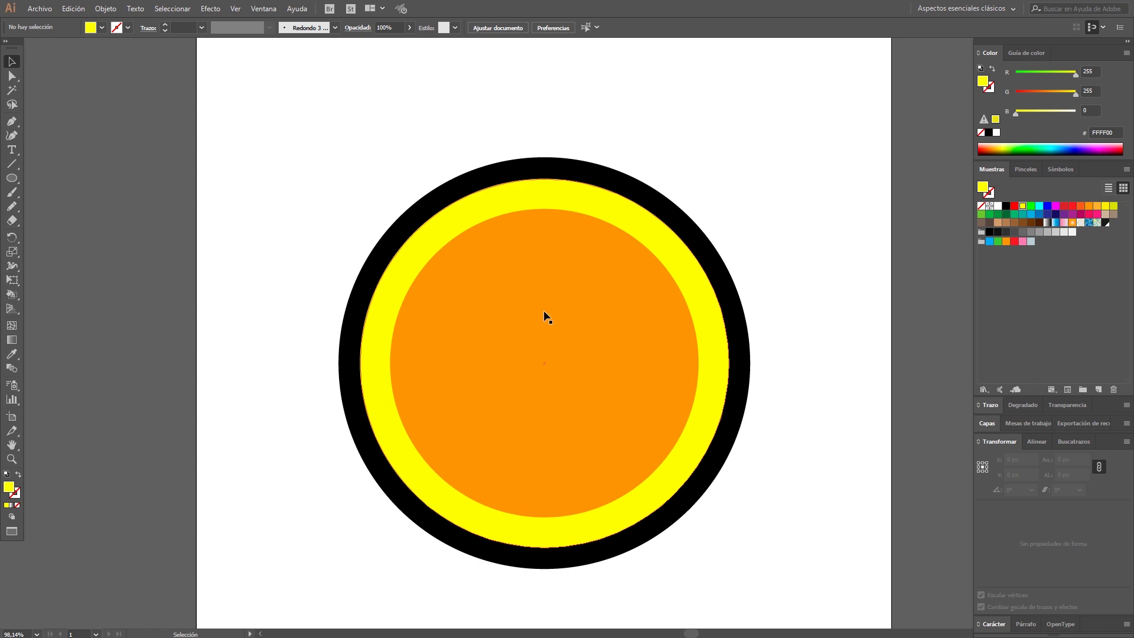
Step: Expand Capa 2 in Layers, toggle the orange Elipse's lock, then unlock all with Ctrl+Alt+2
left_click(983, 424)
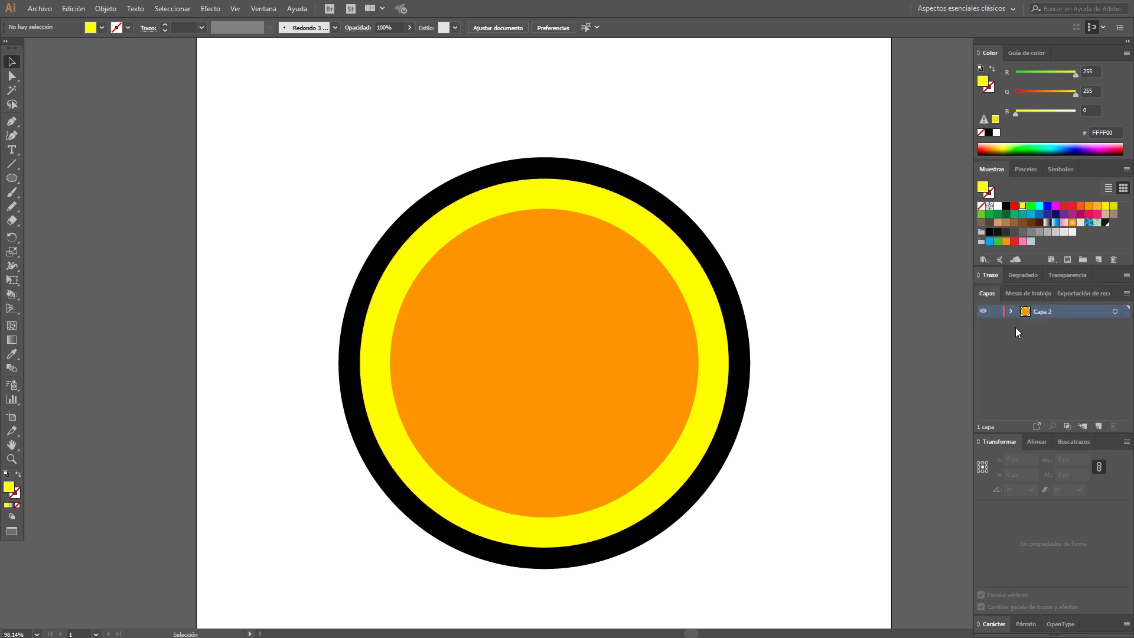
left_click(1011, 310)
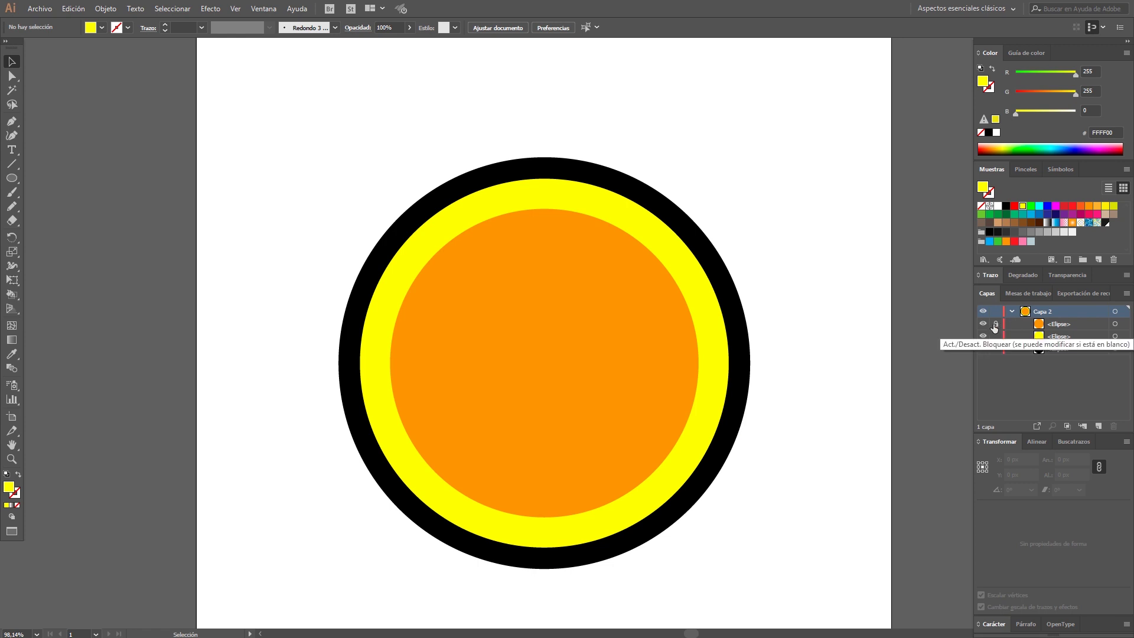
left_click(995, 324)
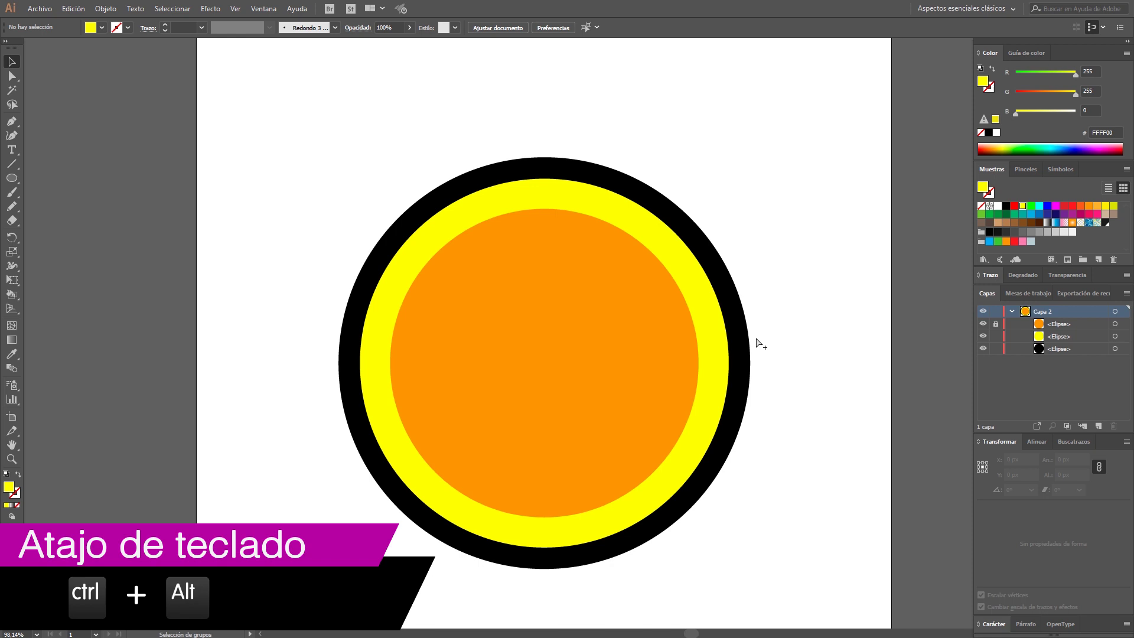
key("ctrl+alt+2")
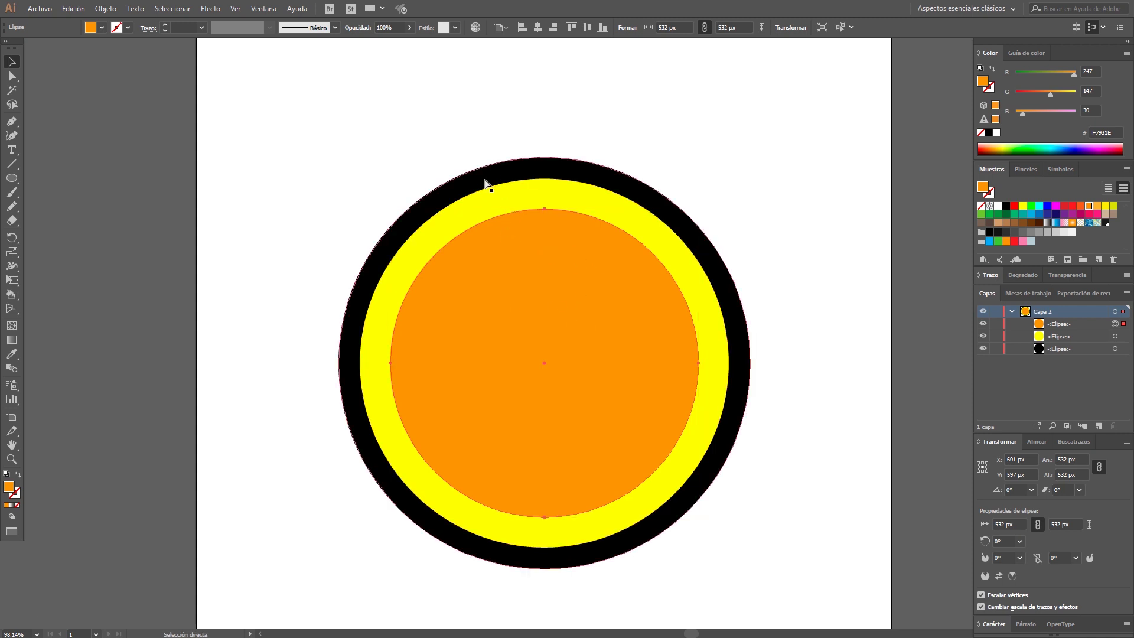
Step: Hide the orange circle and black ring with Ctrl+3, then reveal them with Ctrl+Alt+3
key("shift")
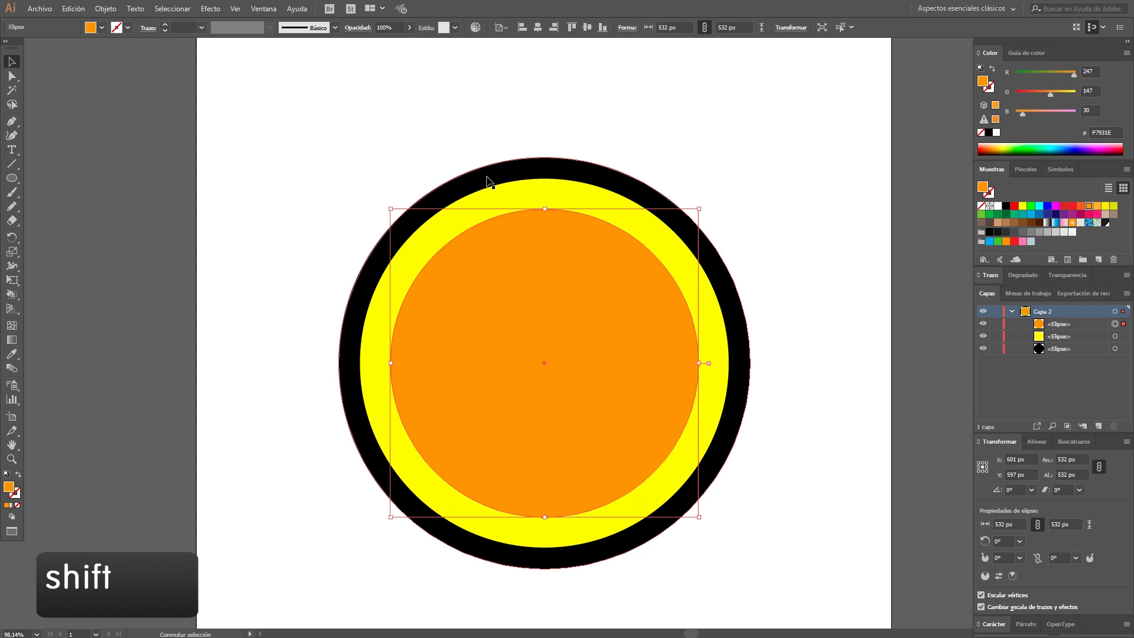
left_click(488, 180, "shift")
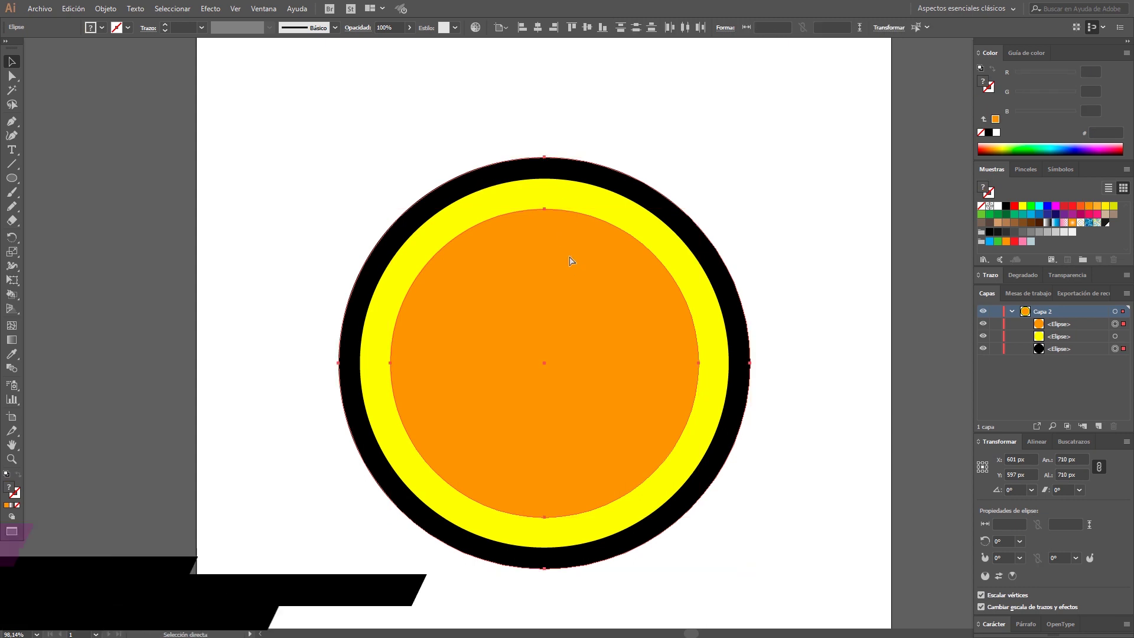
key("ctrl+3")
key("ctrl+3")
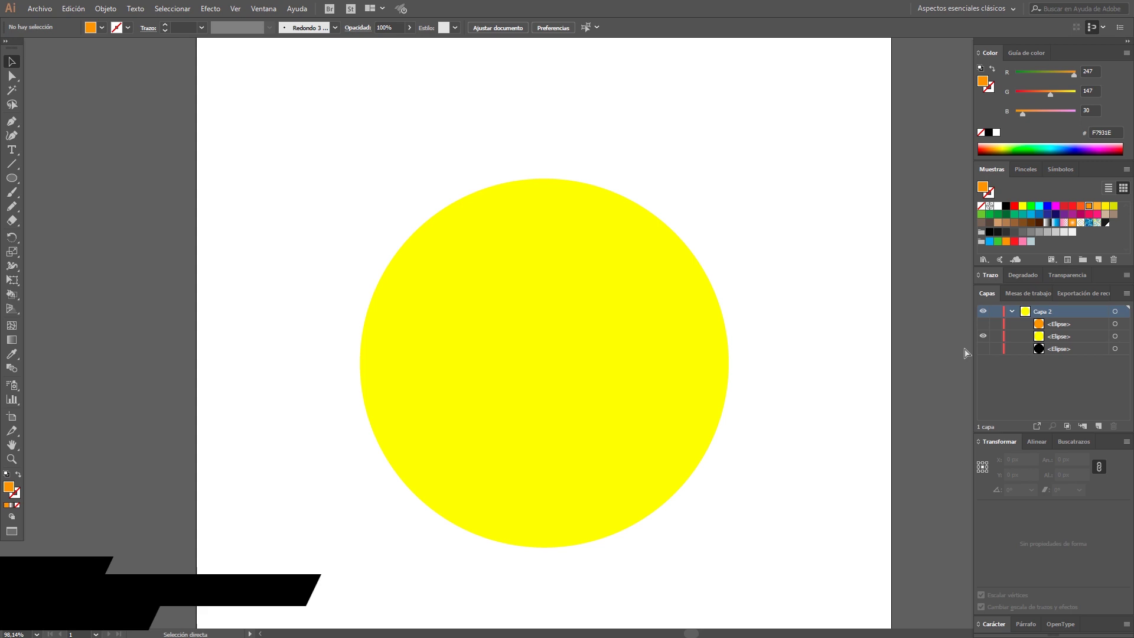
key("ctrl+alt+3")
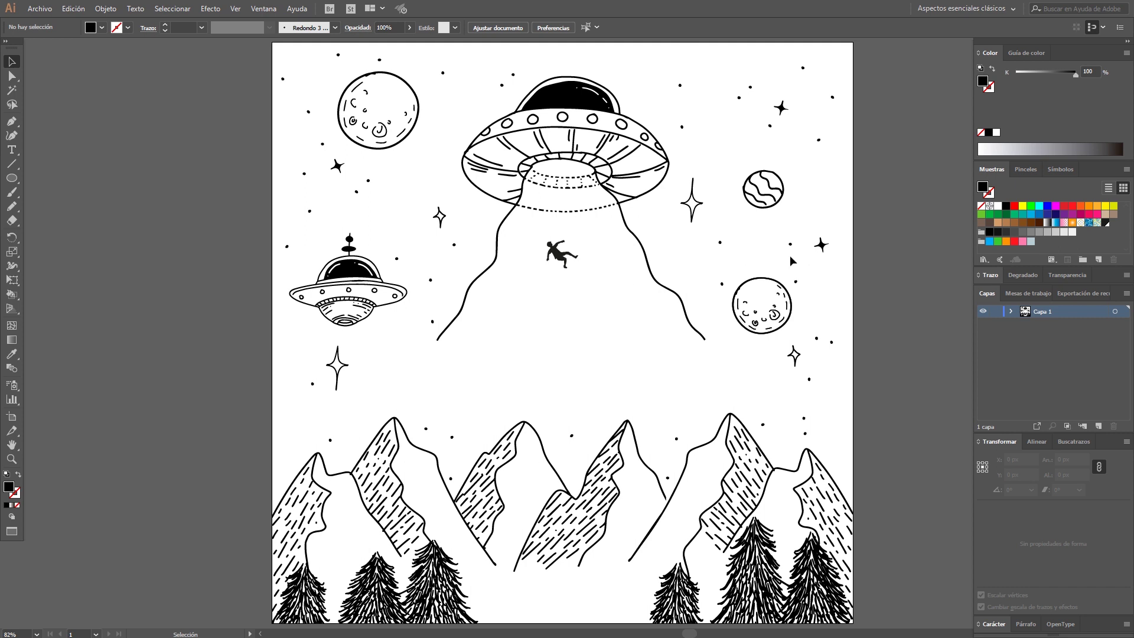
Step: Apply the Tríada 2 rule to purple in Guía de color and pick a darker purple fill
left_click(1063, 215)
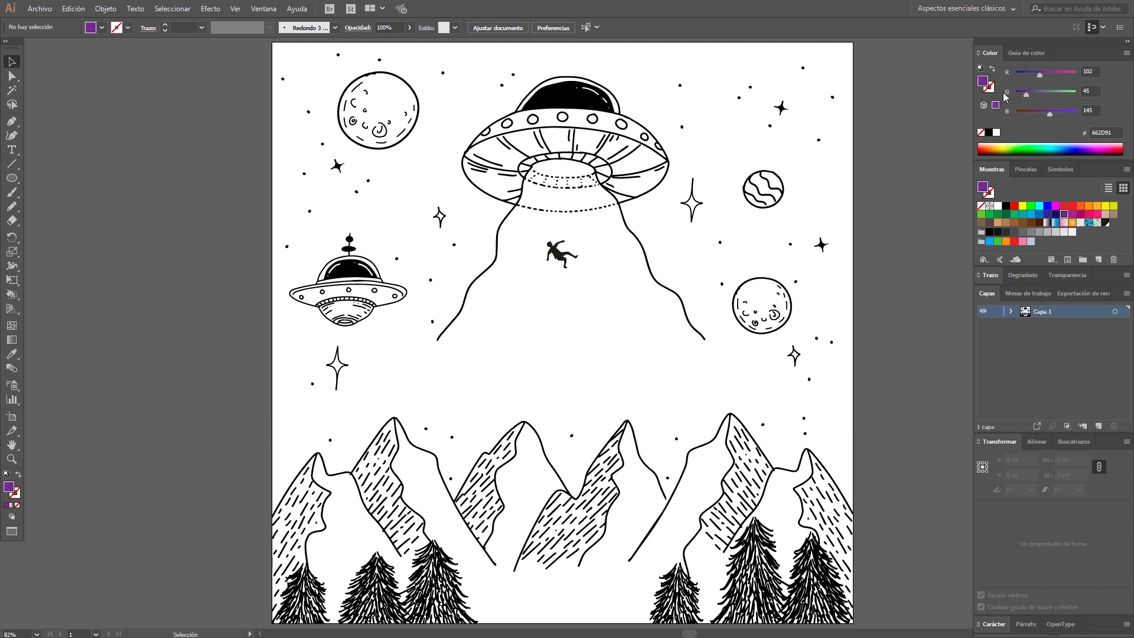
left_click(1020, 59)
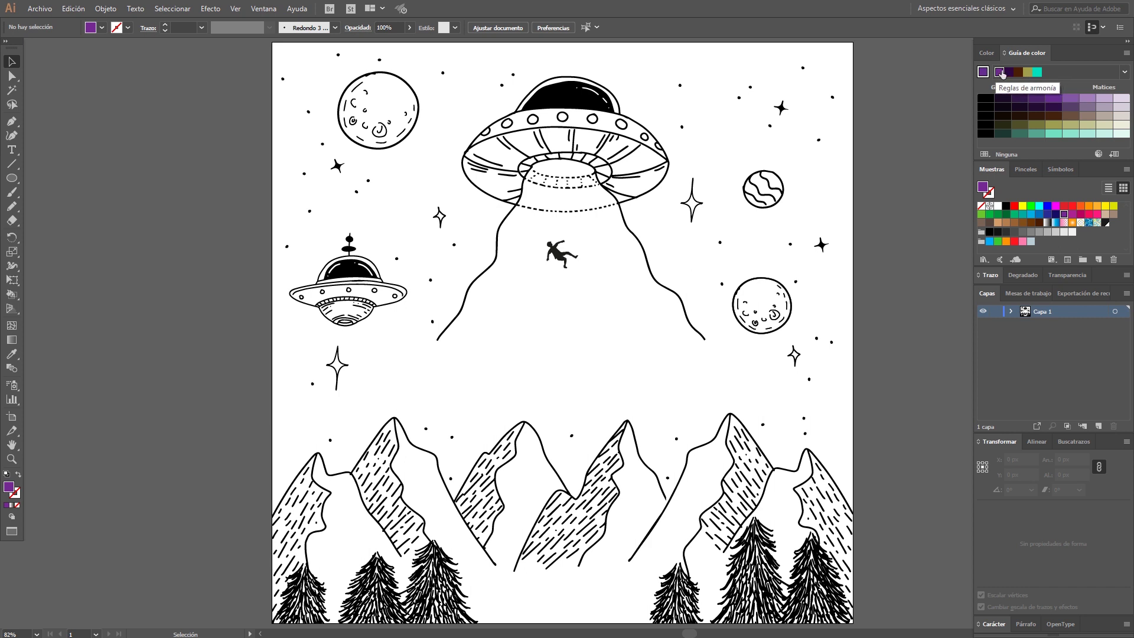
left_click(1125, 73)
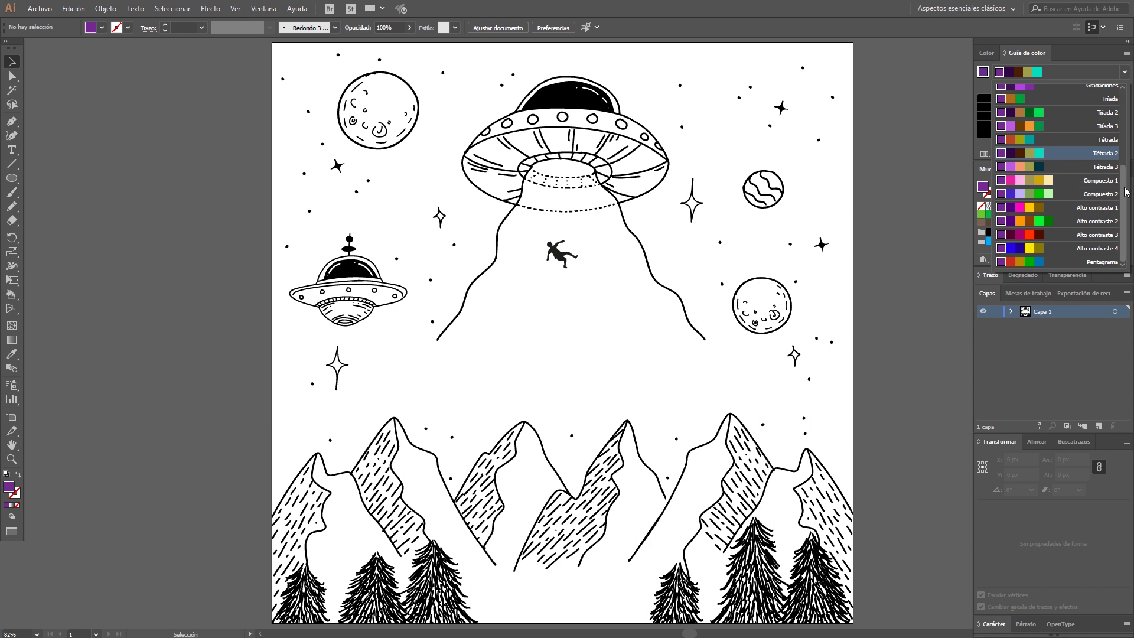
left_click_drag(1125, 187, 1123, 102)
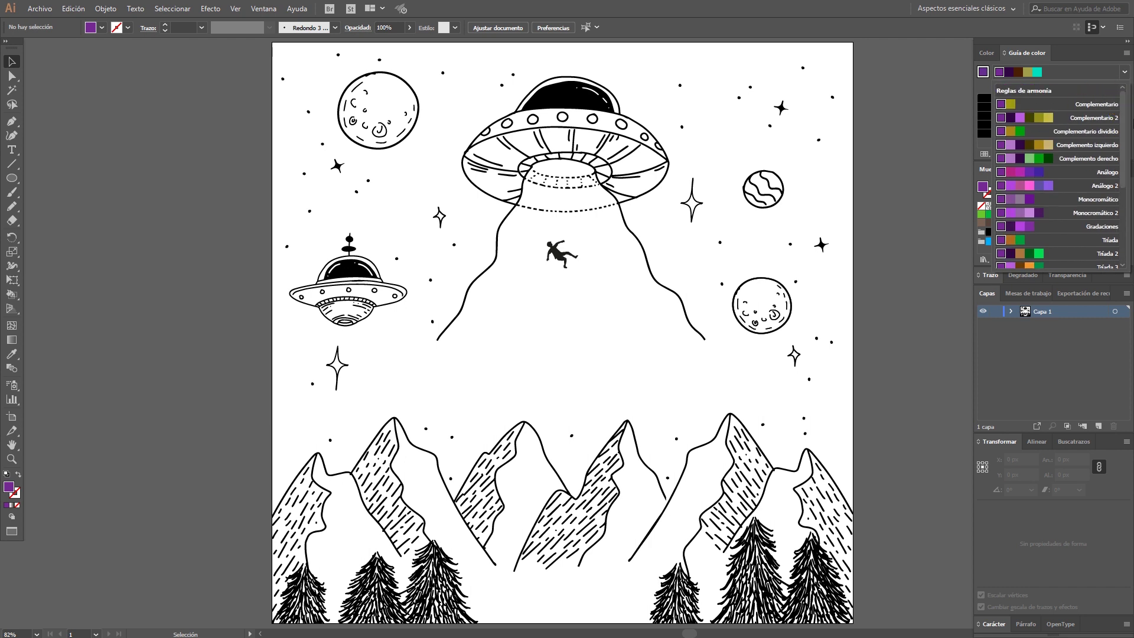
left_click_drag(1126, 125, 1126, 163)
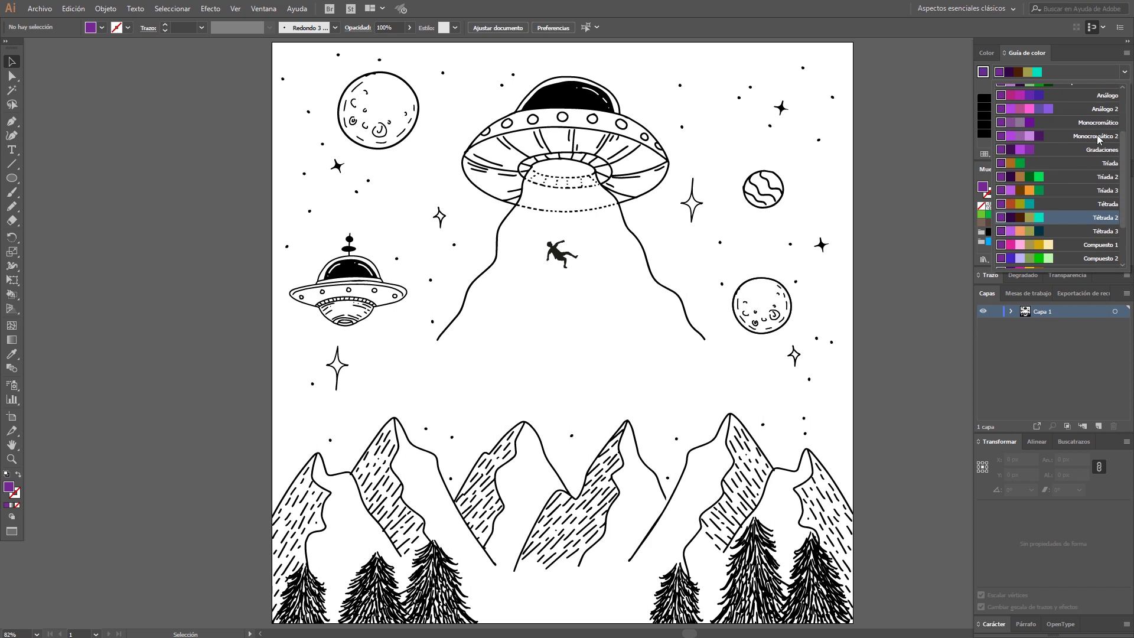
left_click(1066, 177)
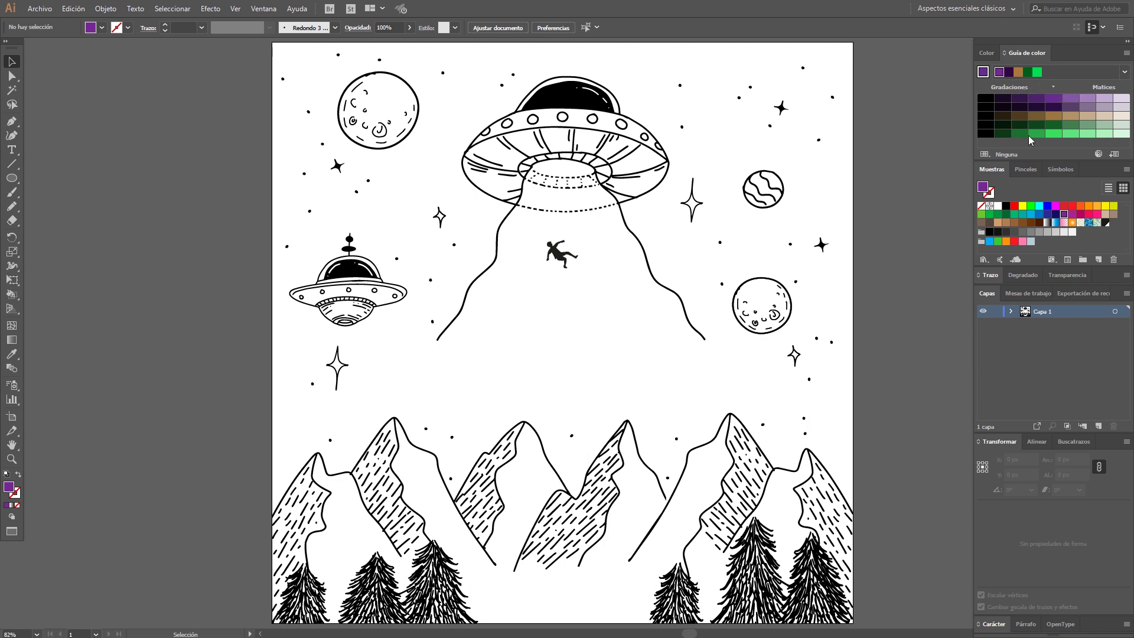
mouse_move(1114, 137)
left_click(1037, 102)
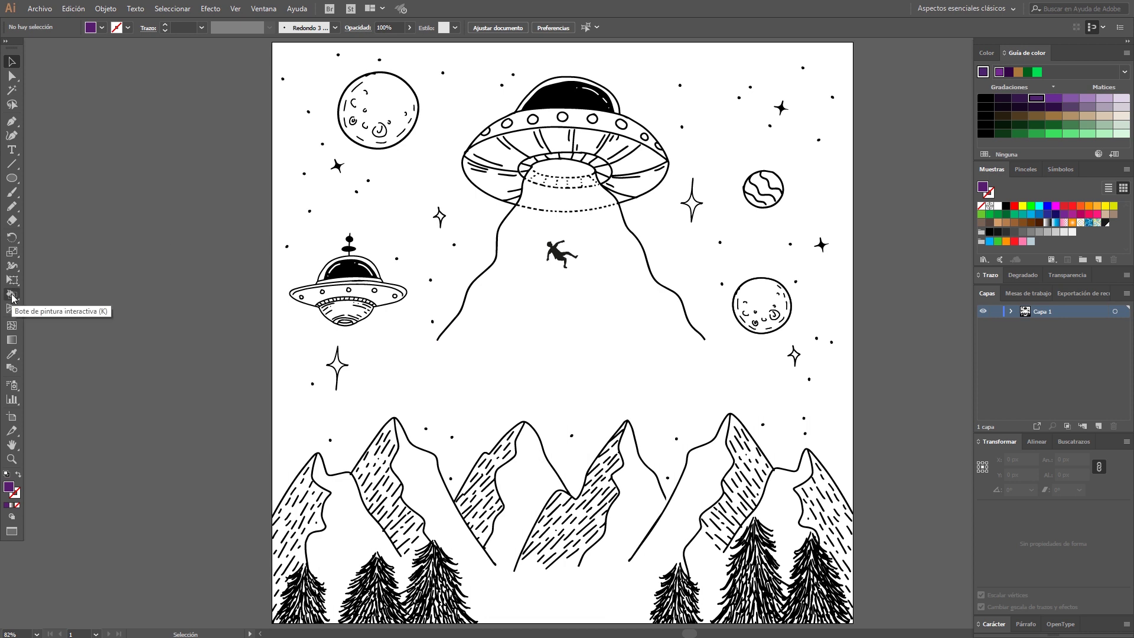
Step: Pick the Live Paint Bucket from the Shape Builder group and zoom onto the small UFO
key("k")
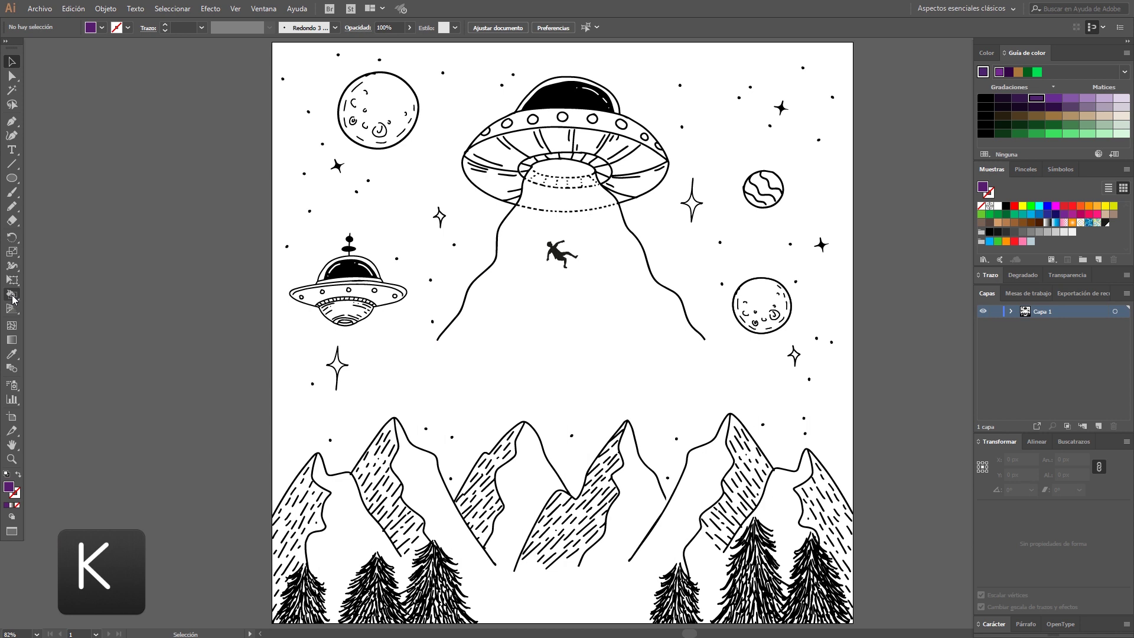
left_click(13, 296)
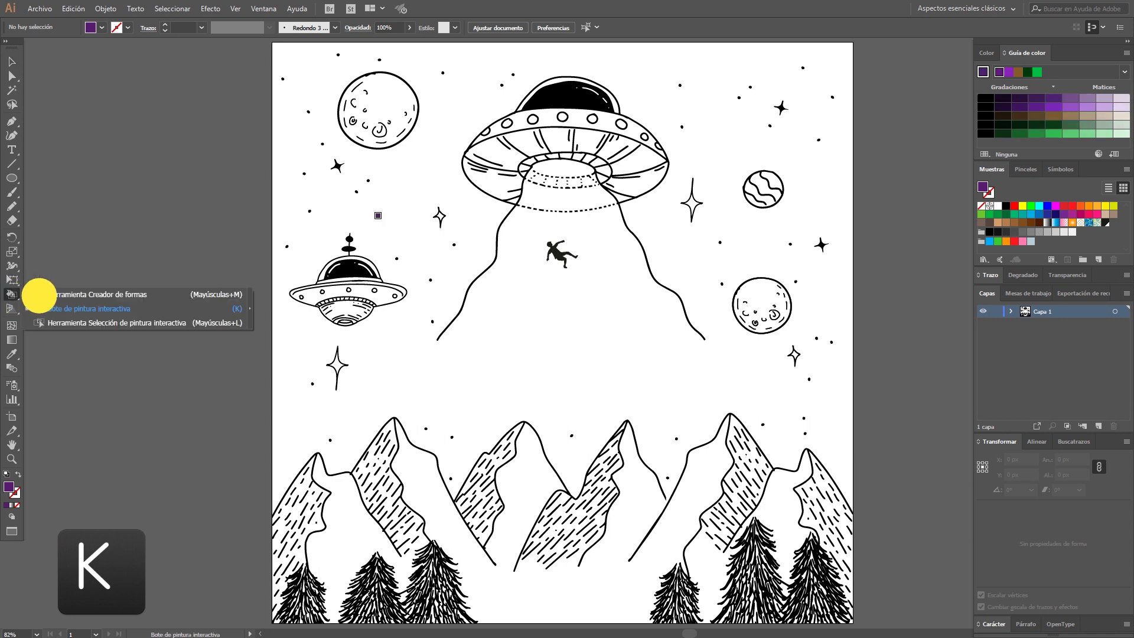
left_click_drag(21, 295, 55, 294)
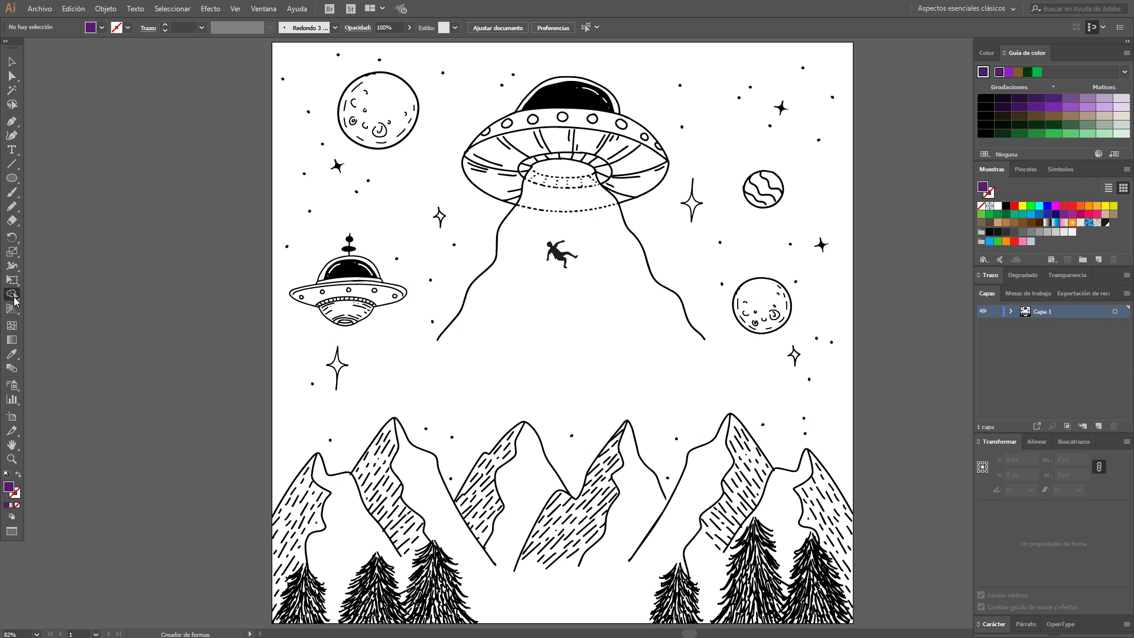
left_click(14, 297)
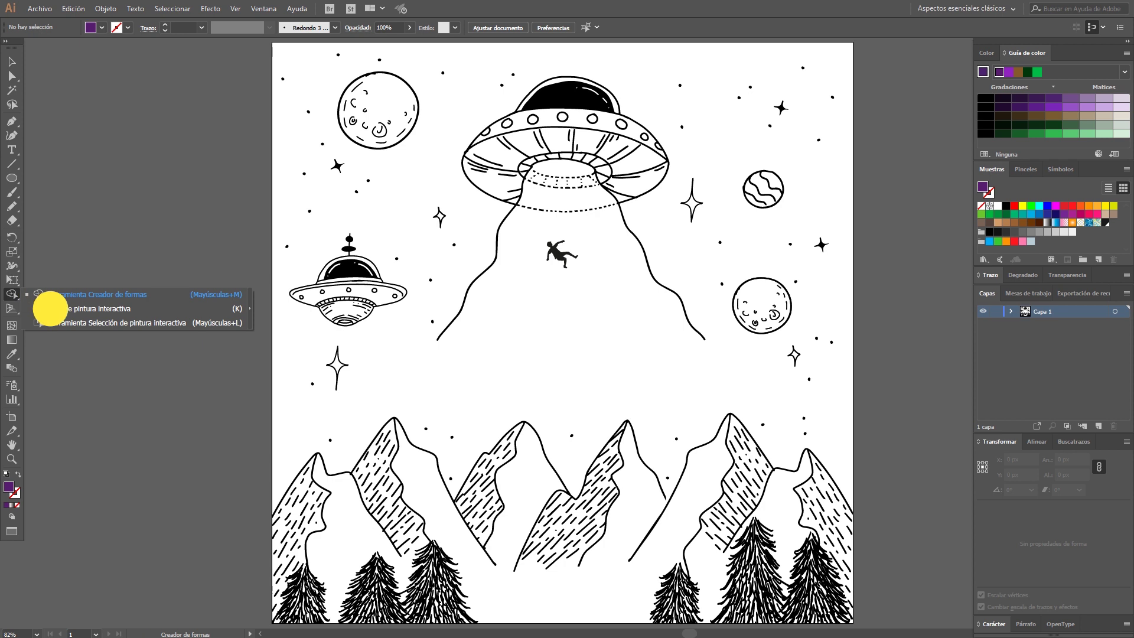
left_click(62, 308)
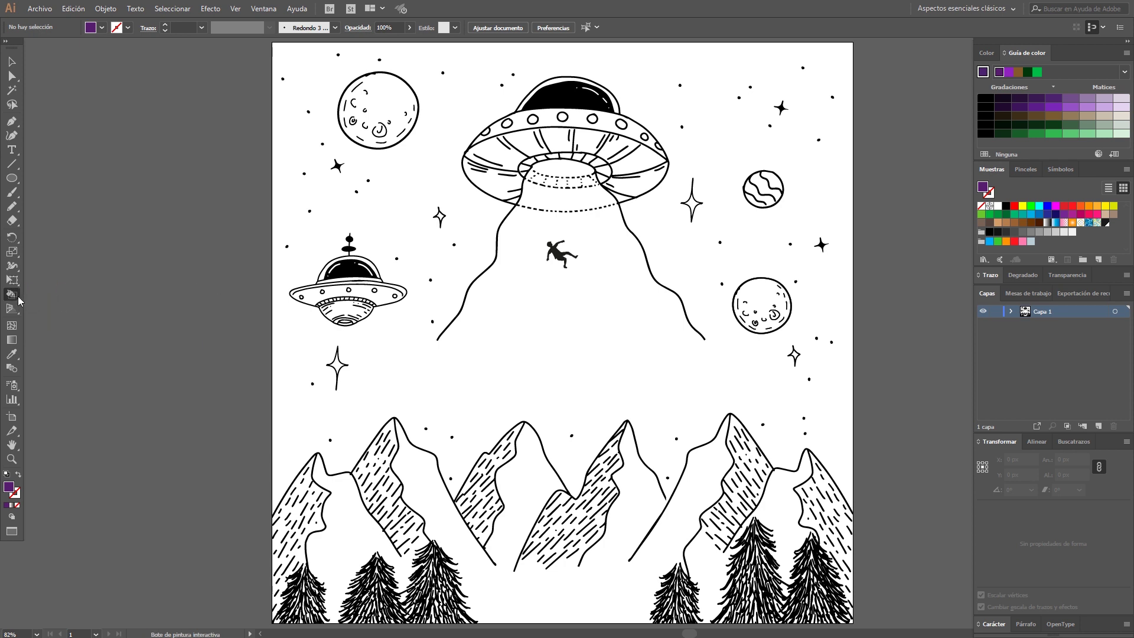
left_click(13, 295)
left_click_drag(273, 166, 562, 400)
Step: Select the small UFO and Live Paint the band beneath its dome light purple
key("b")
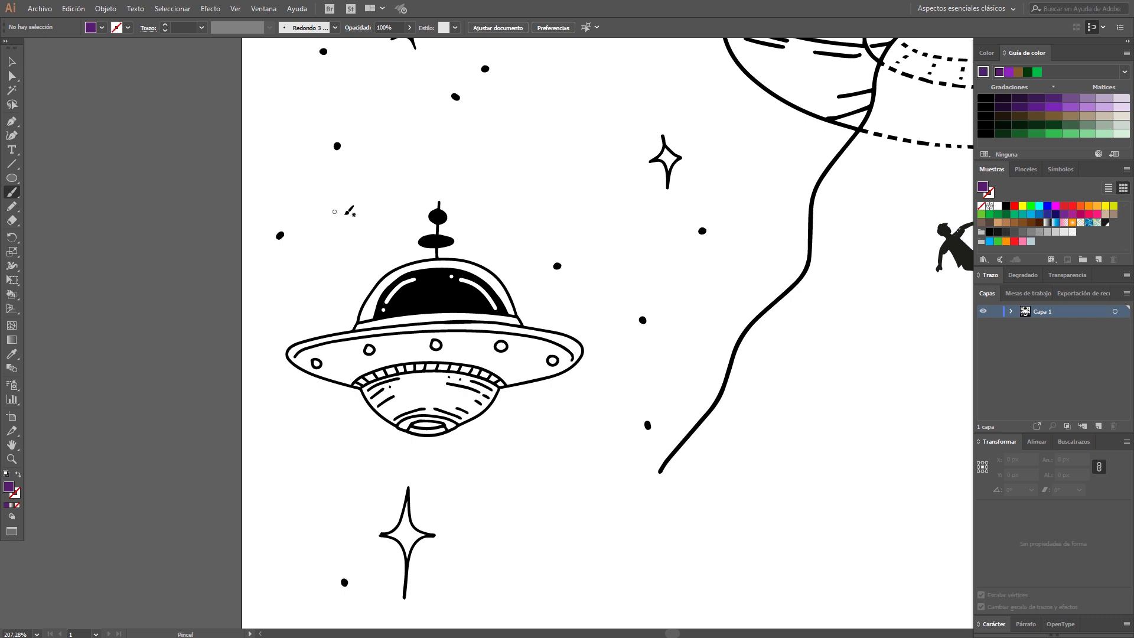
key("v")
mouse_move(319, 204)
left_mouse_down()
mouse_move(463, 449)
mouse_move(505, 436)
left_mouse_up()
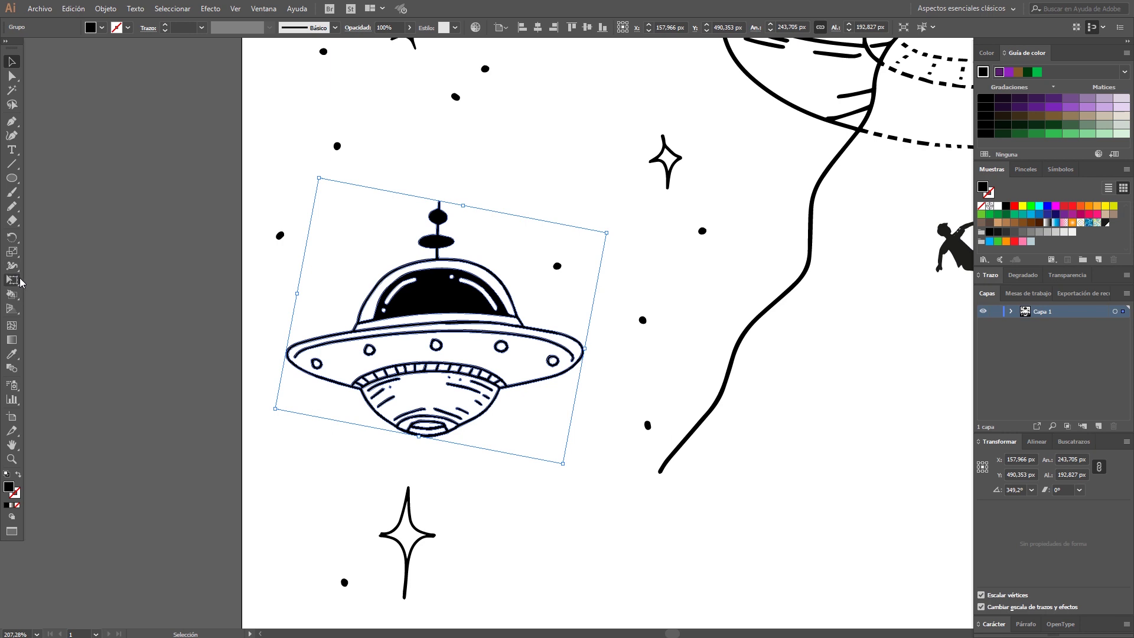
left_click(12, 290)
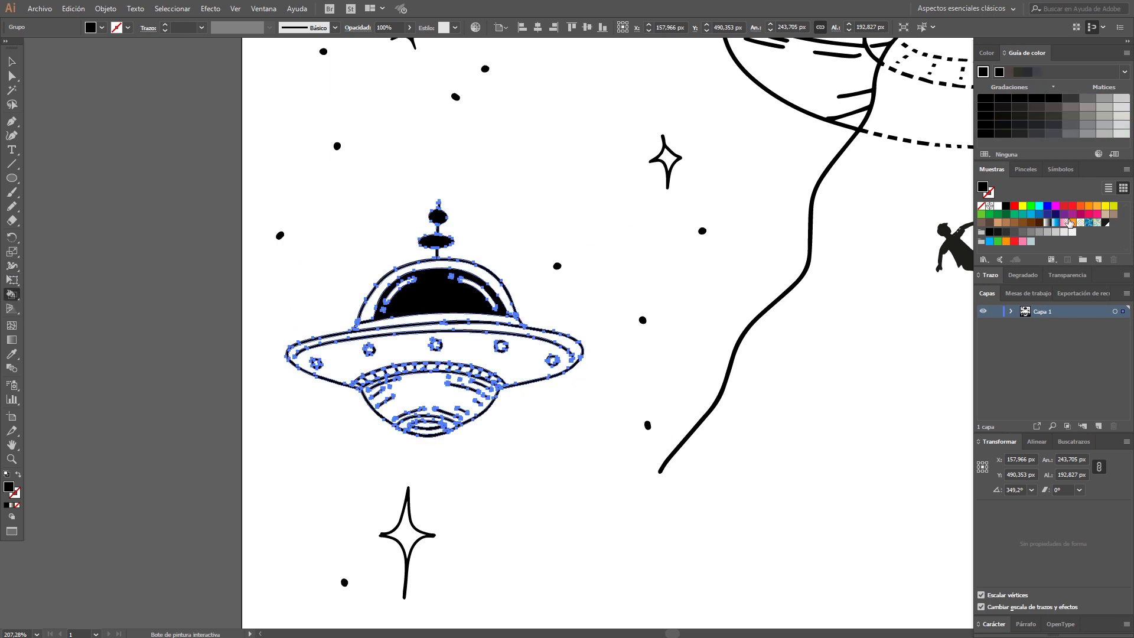
left_click(1063, 216)
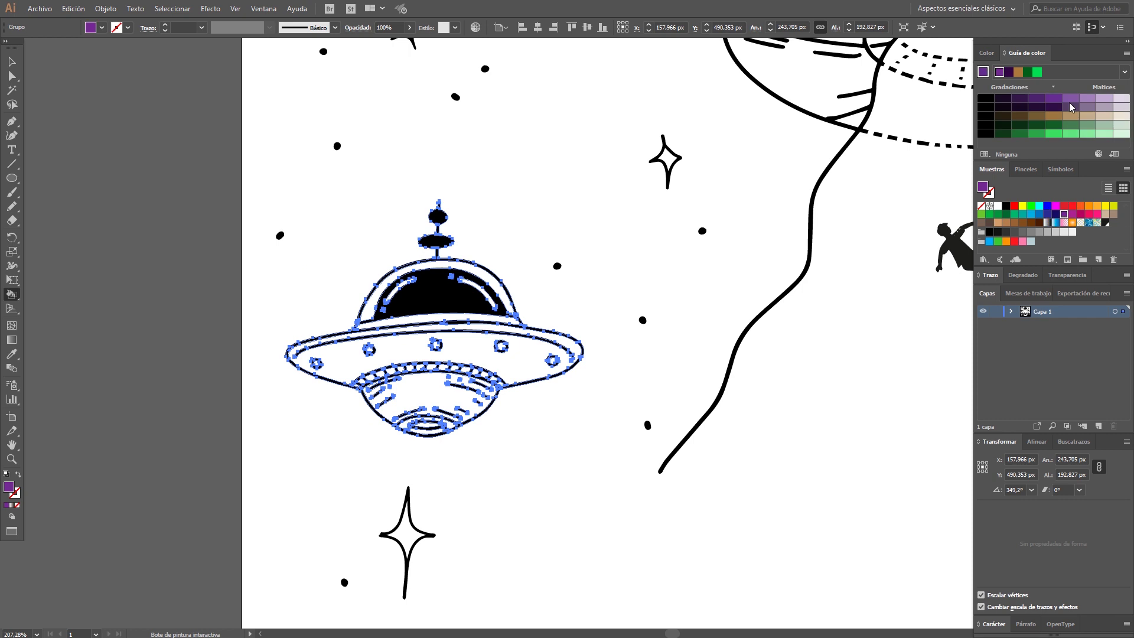
left_click(1070, 99)
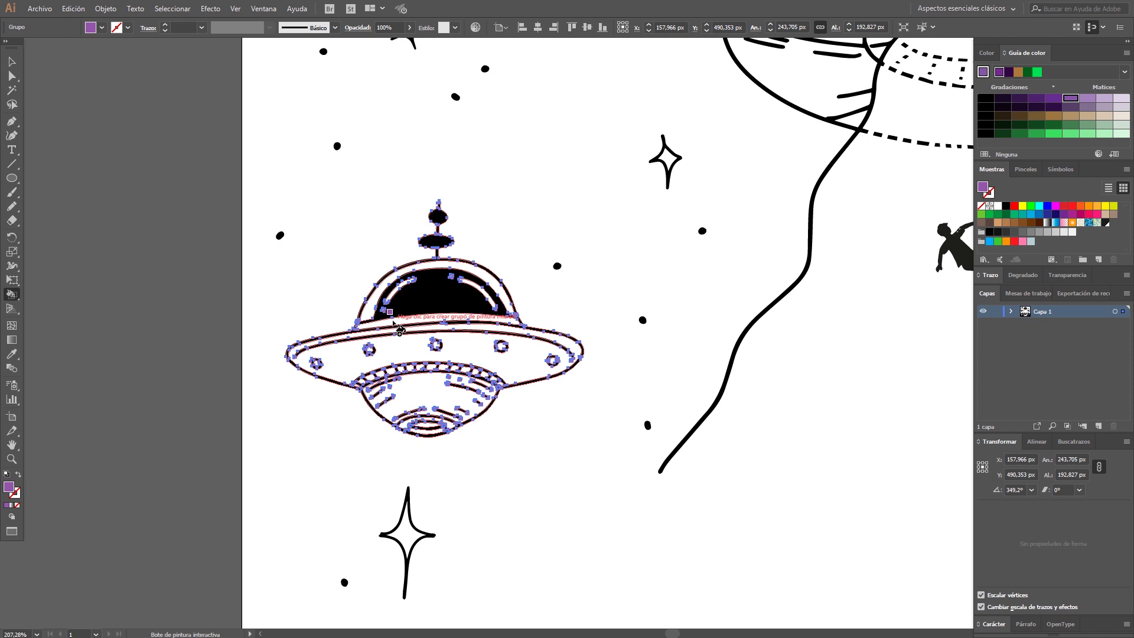
left_click(397, 322)
left_click_drag(253, 215, 639, 443)
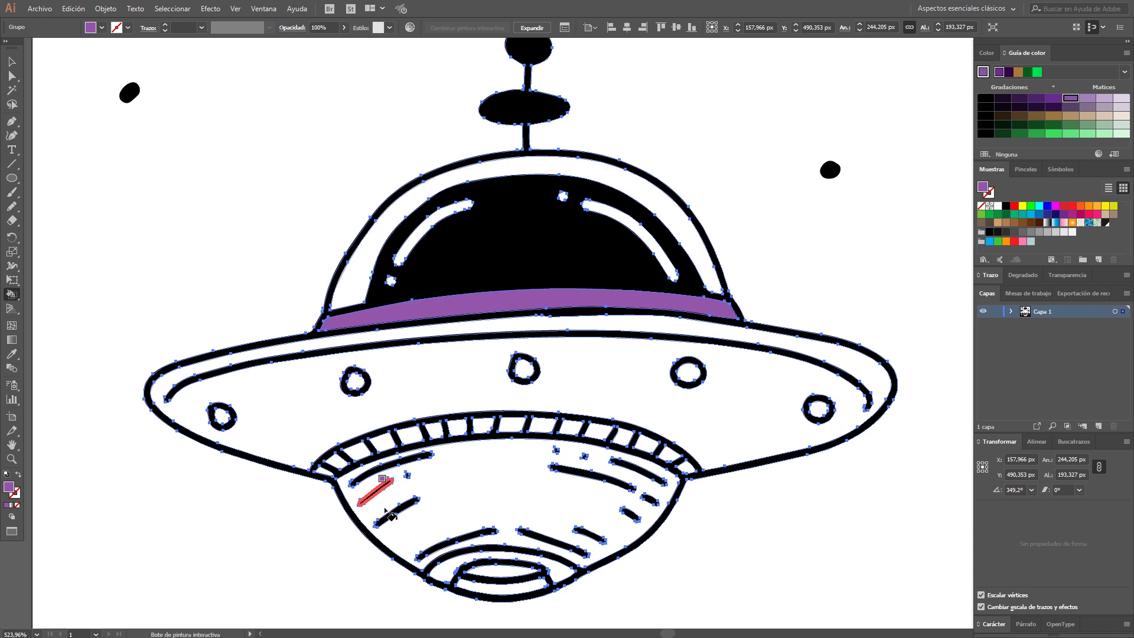
Step: Fill the bottom oval purple and the dome's outer ring and saucer band green
left_click(502, 571)
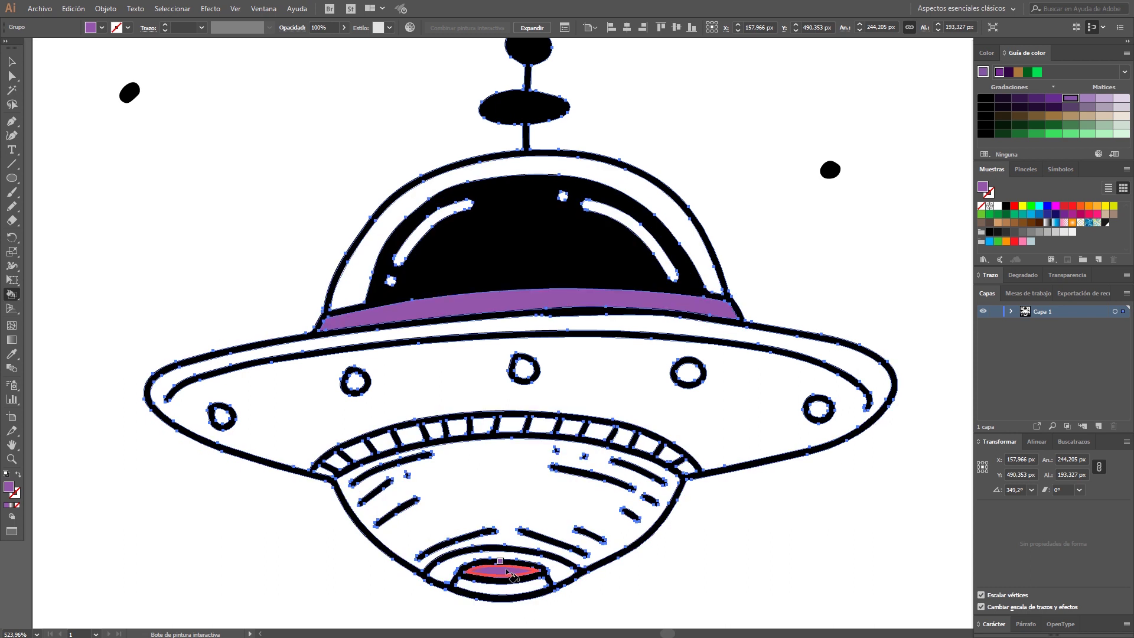
left_click(1066, 135)
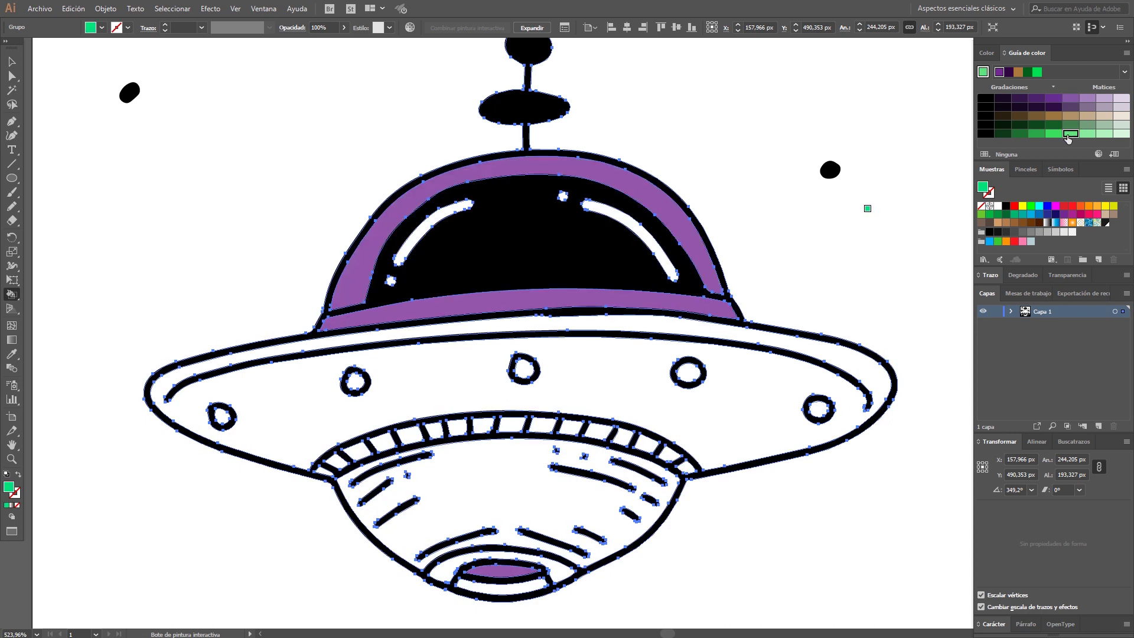
left_click(358, 288)
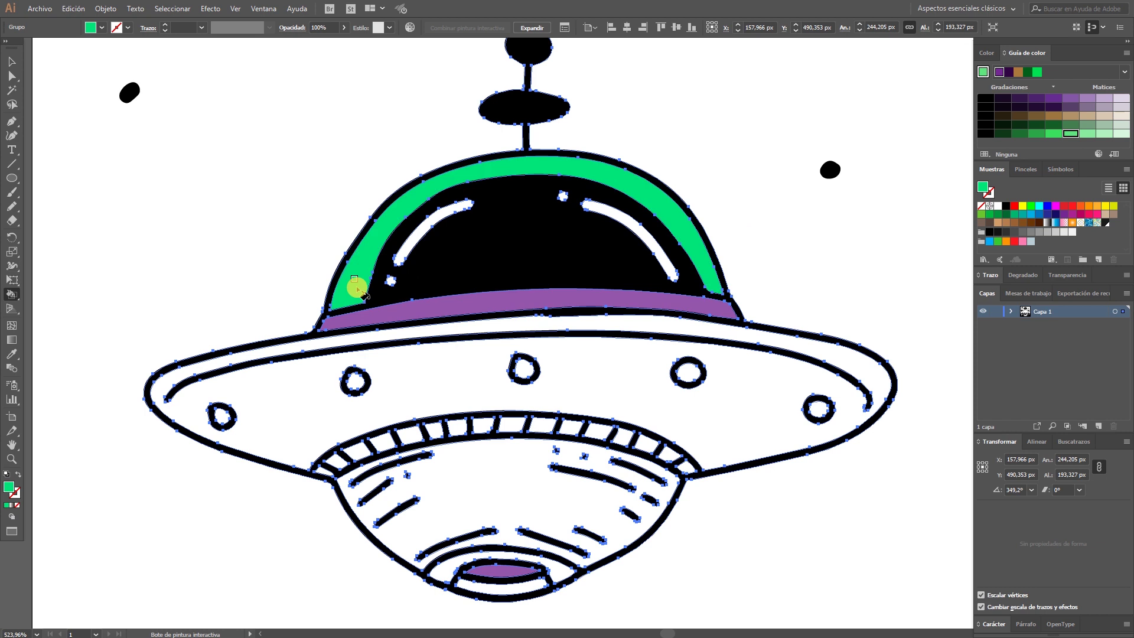
left_click(286, 404)
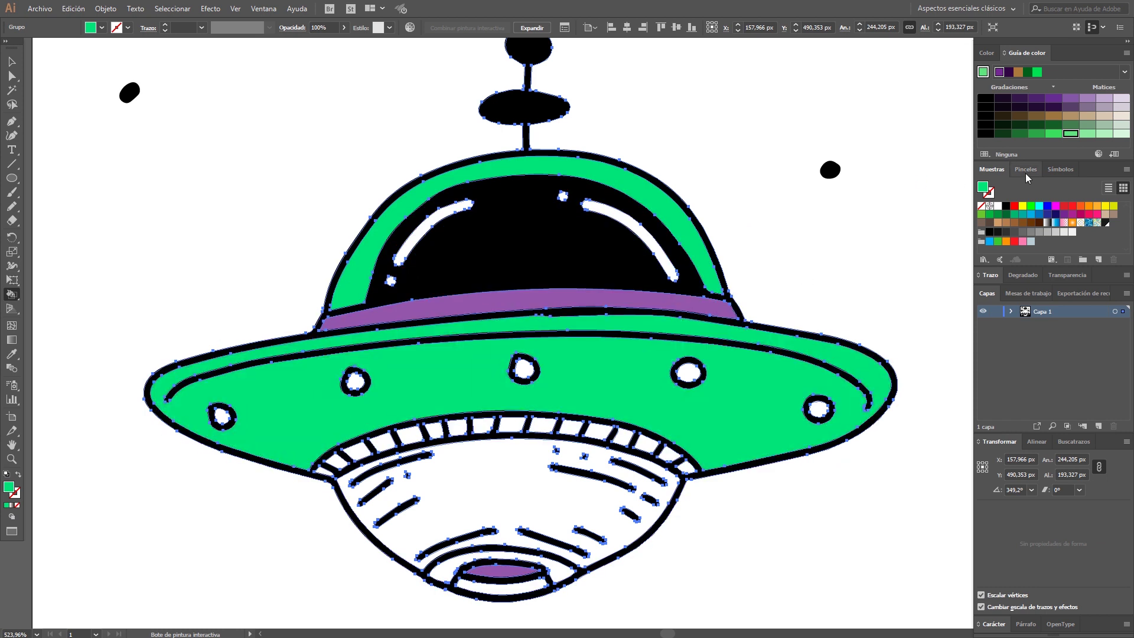
Step: Fill the lower bowl beige and the bottom ring lavender, then return to the Selection tool
left_click(1105, 117)
left_click(479, 479)
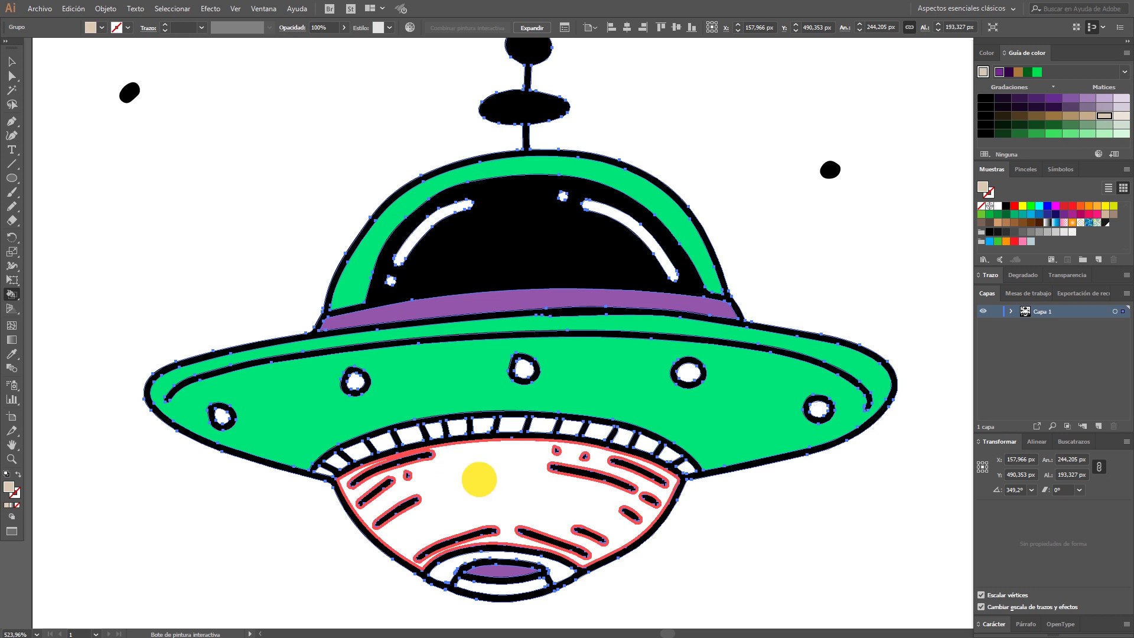
left_click(1121, 117)
left_click(435, 572)
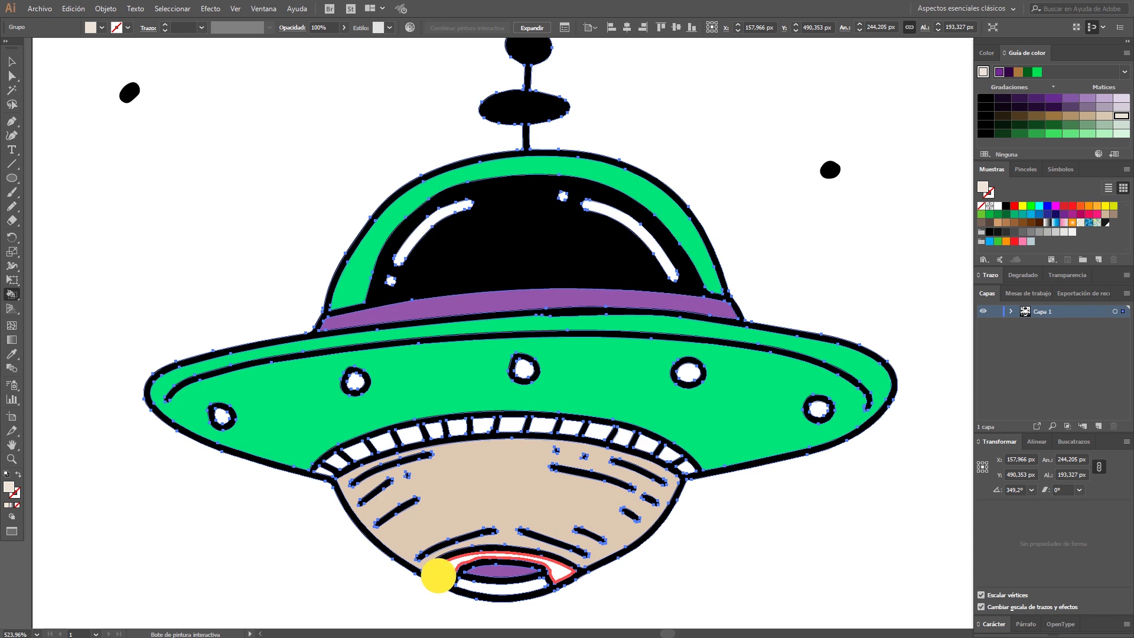
left_click(487, 590)
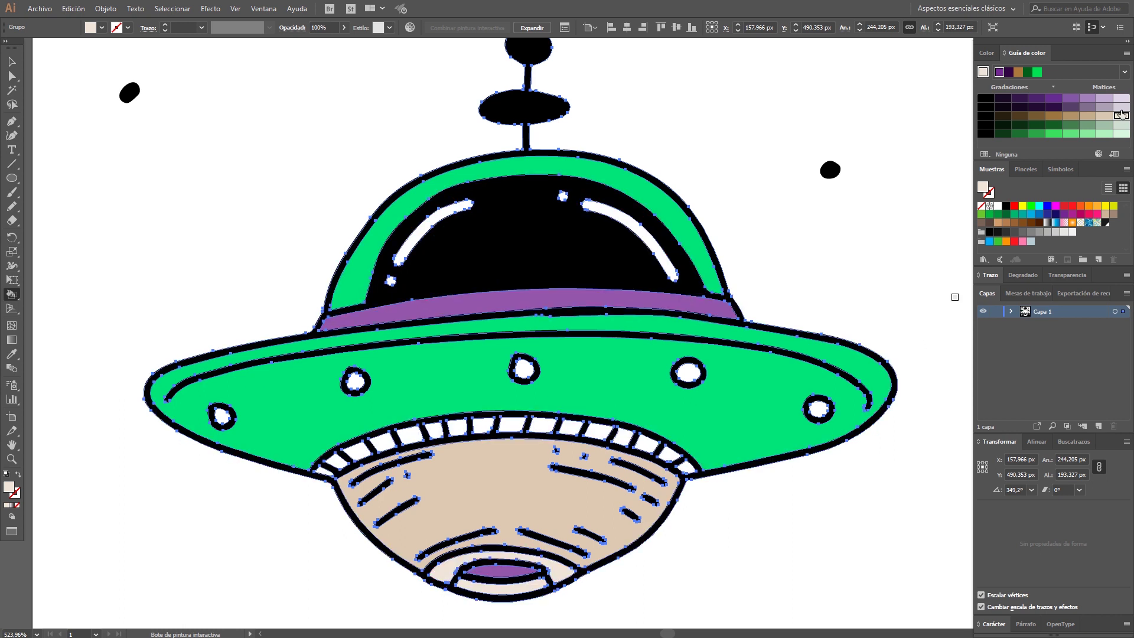
left_click(1104, 99)
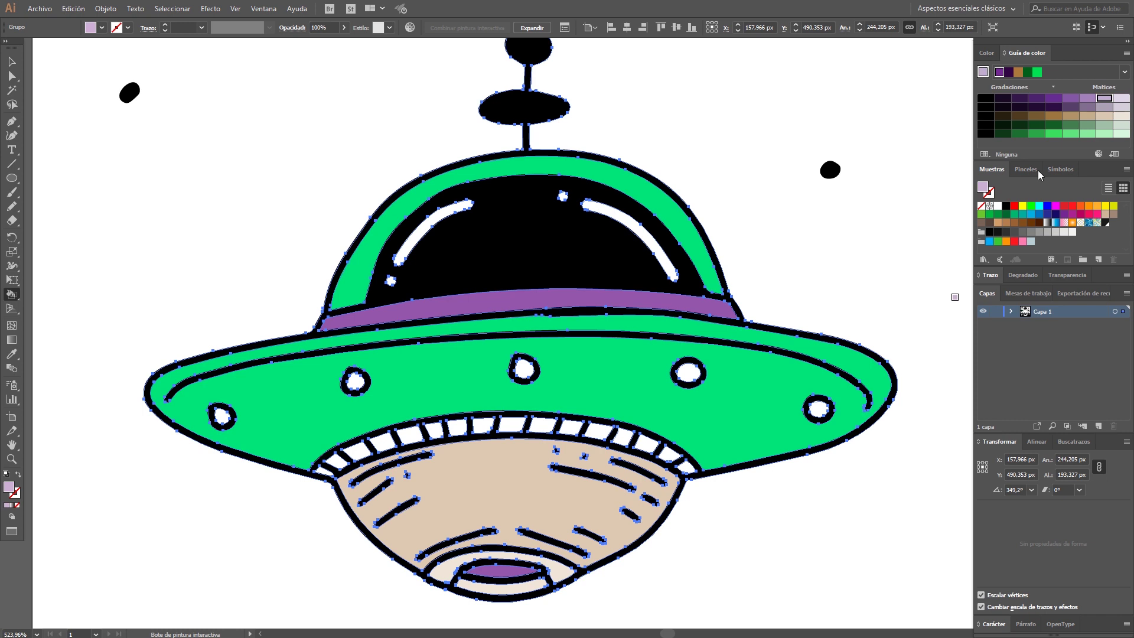
left_click(444, 574)
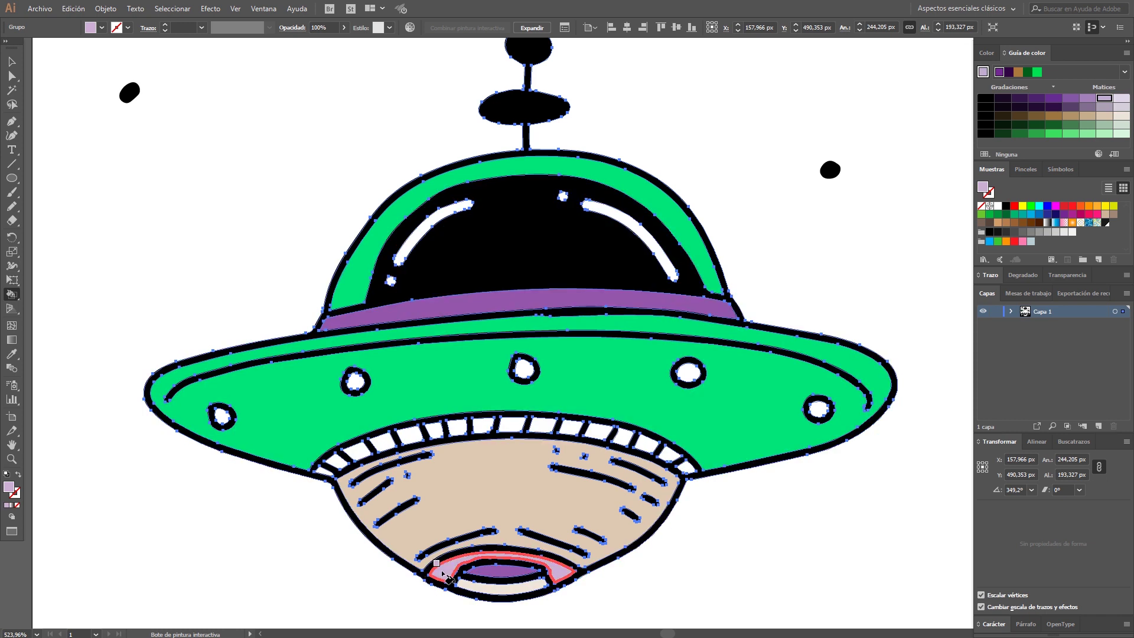
left_click(482, 587)
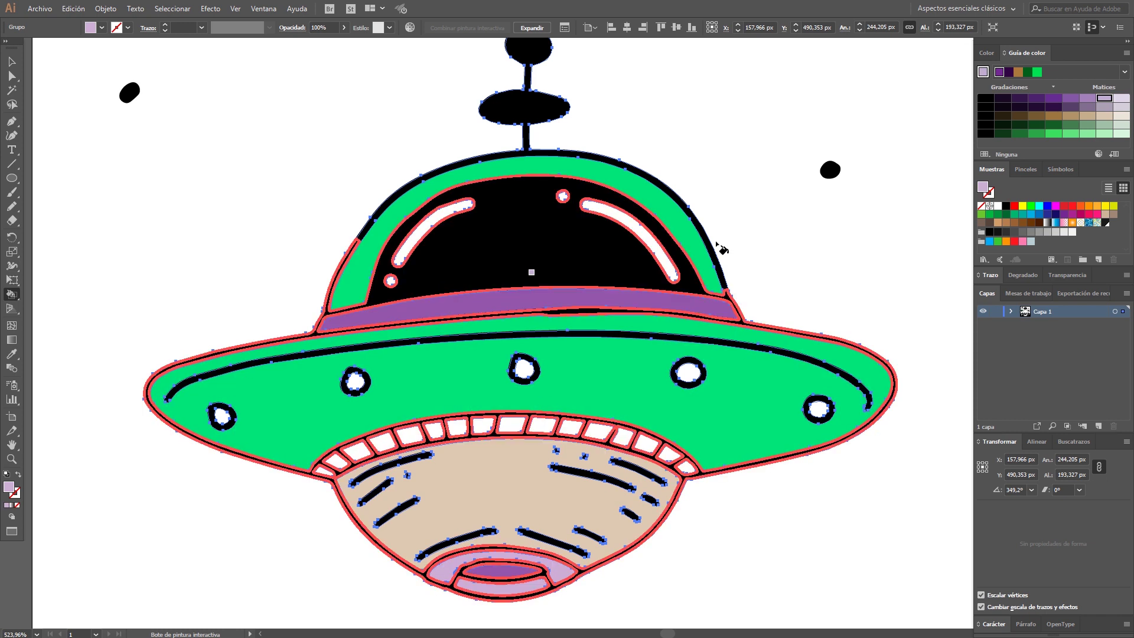
key("alt")
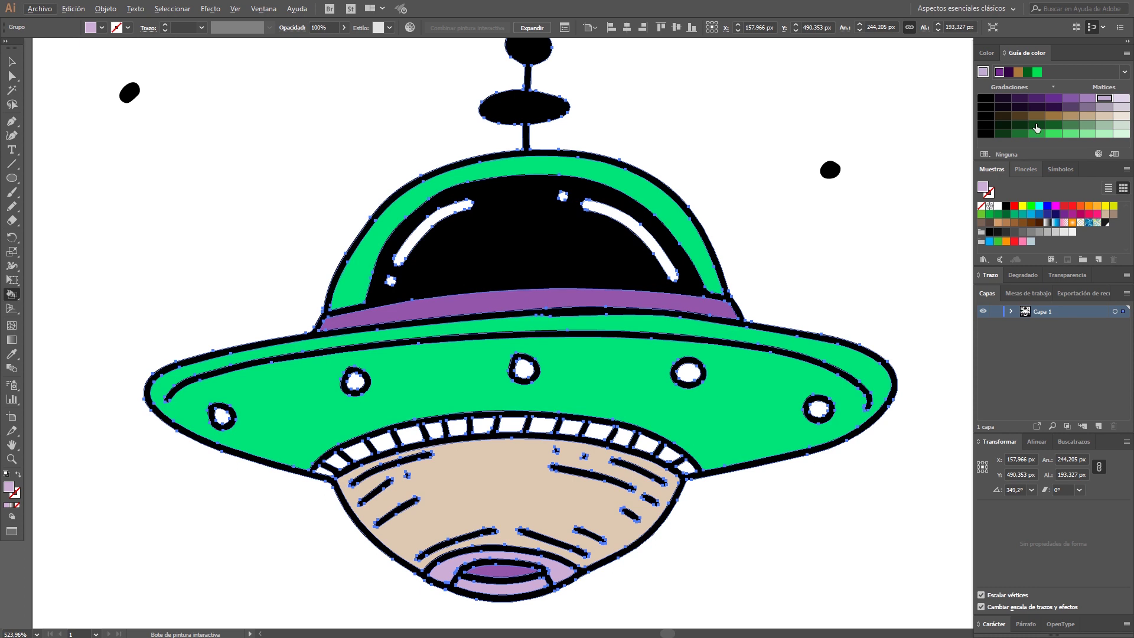
key("v")
scroll(650, 331, "down", 1)
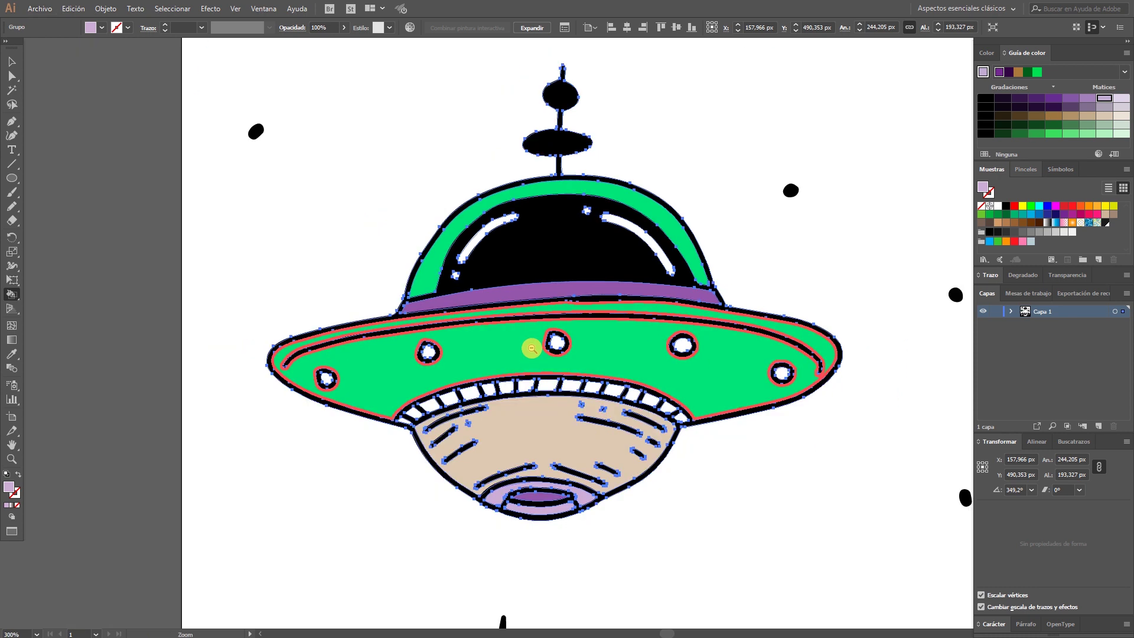
scroll(650, 331, "down", 4)
scroll(661, 354, "down", 2)
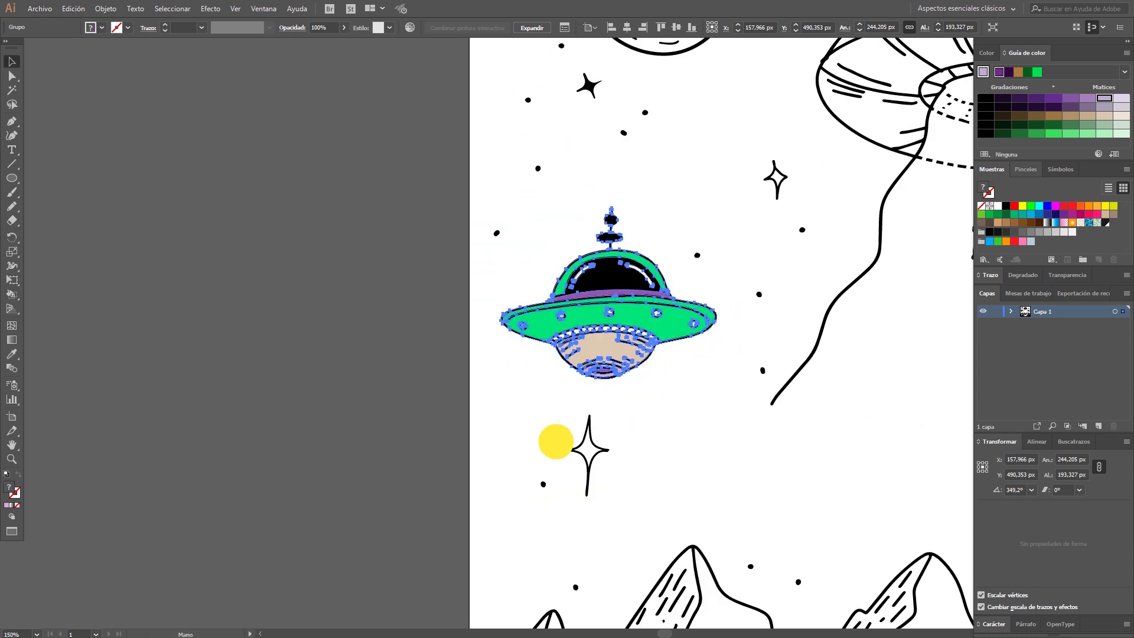
scroll(557, 438, "right", 3)
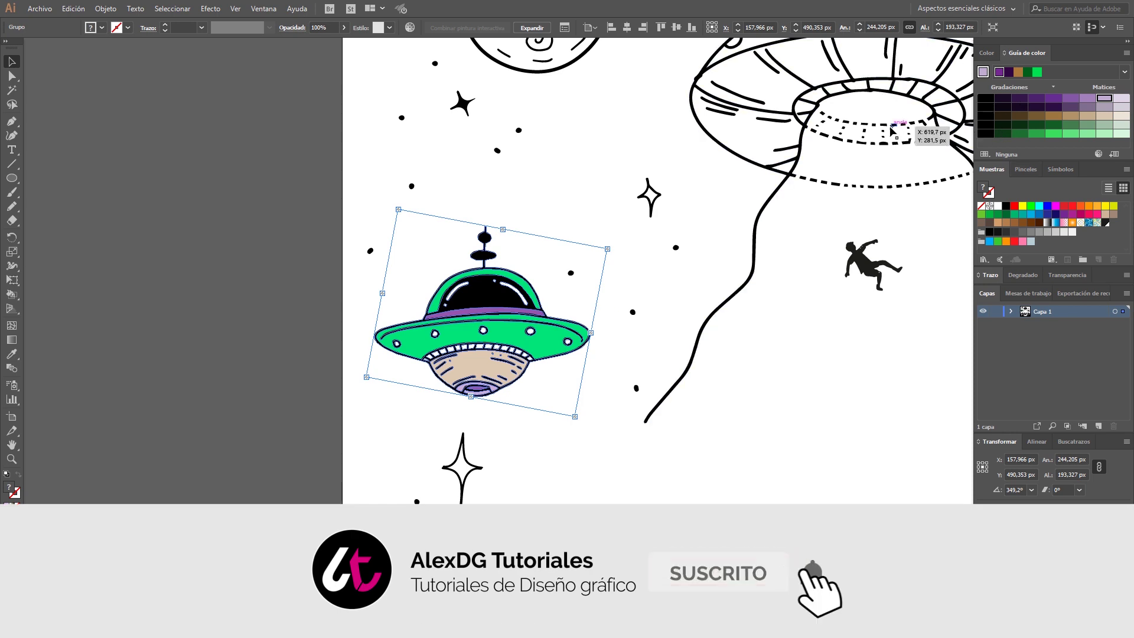
left_click(1124, 72)
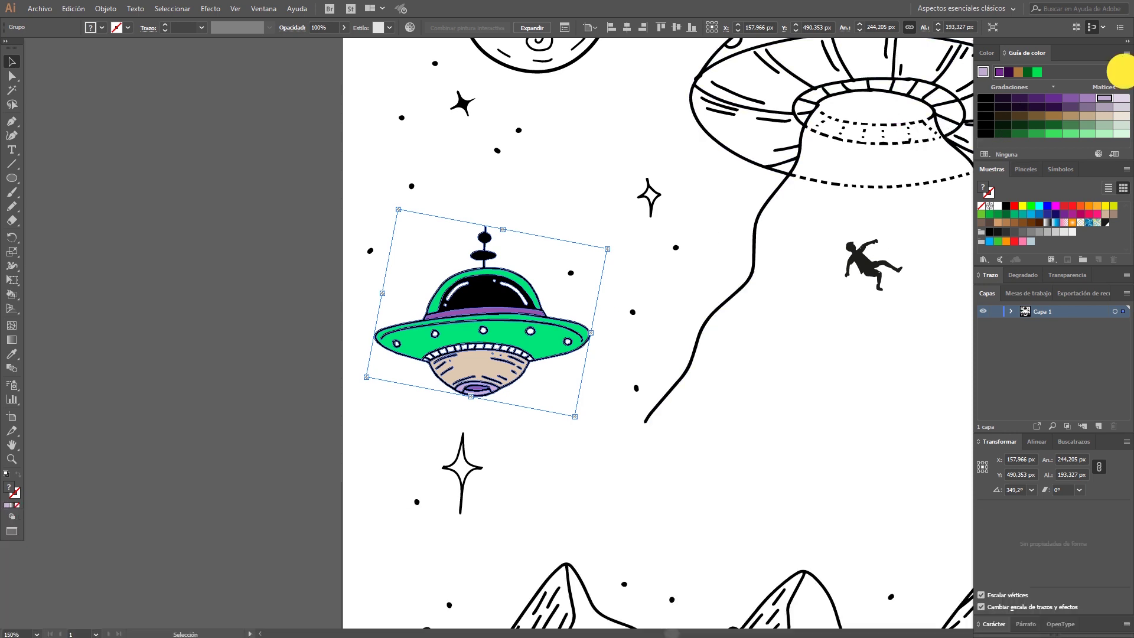
left_click_drag(1124, 206, 1124, 110)
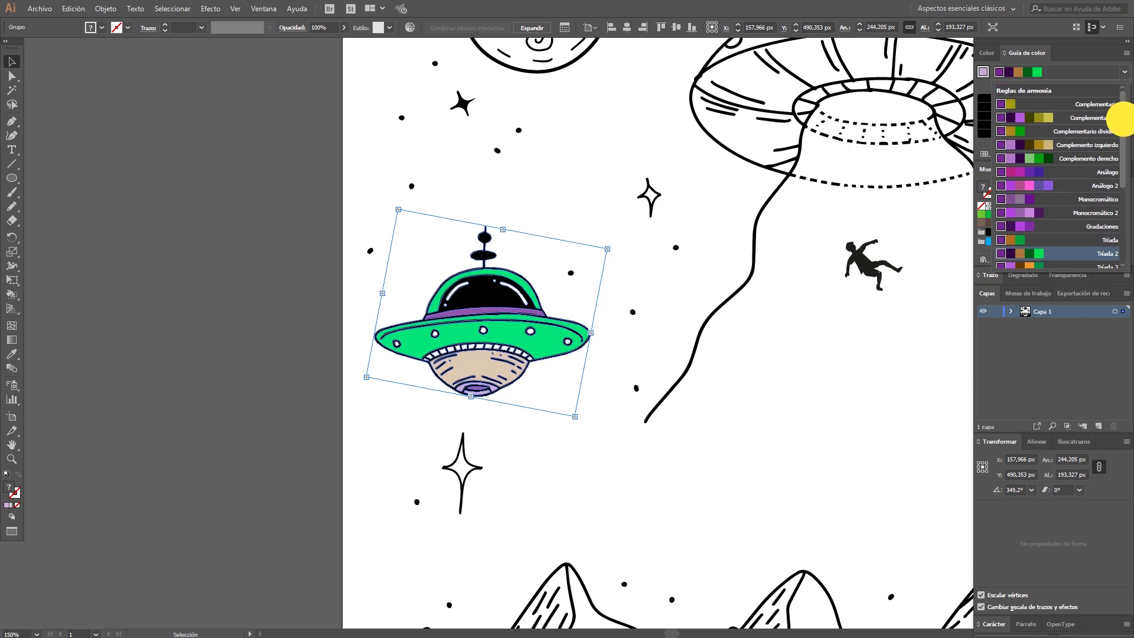
left_click_drag(1124, 110, 1124, 198)
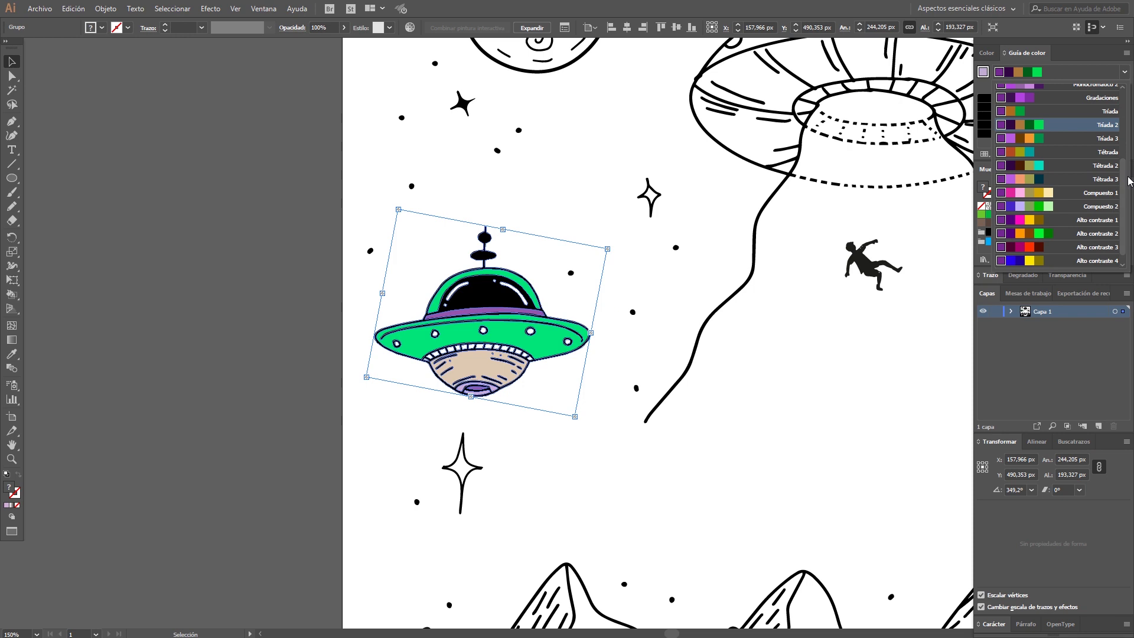
left_click(771, 292)
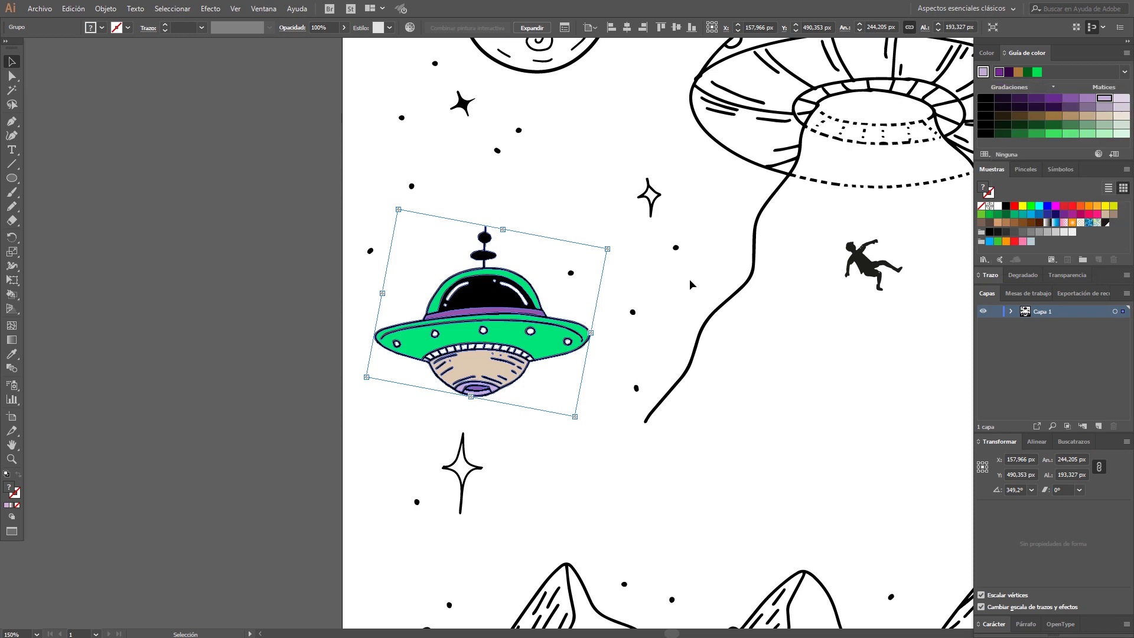